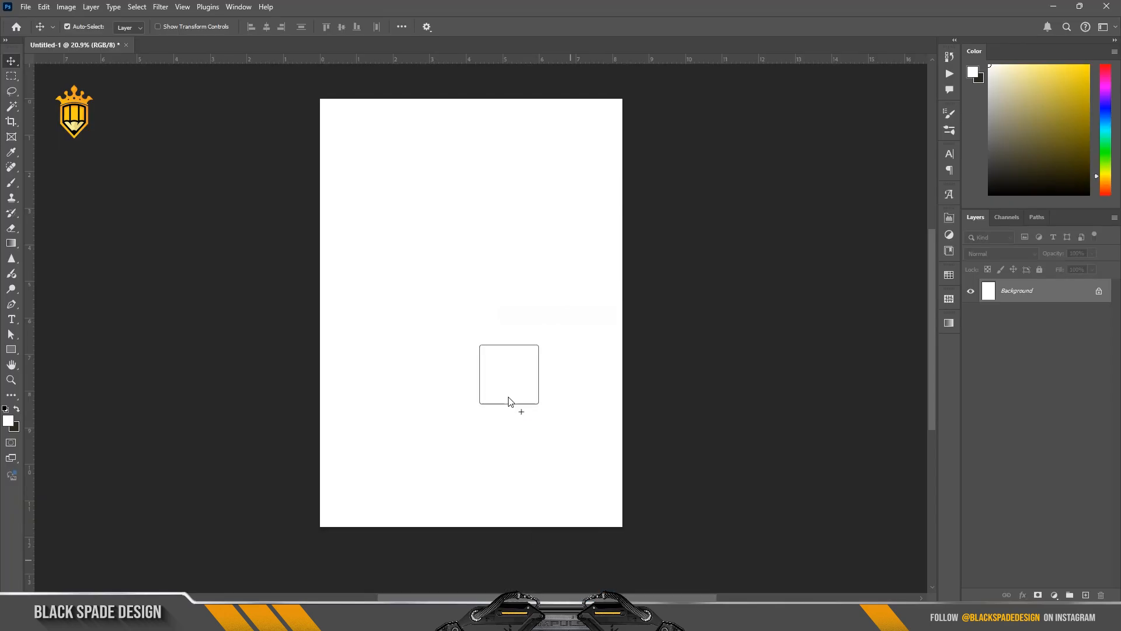
- Place the 98685034 road photo, scale it to 21.48%, and align its lower edge with the bottom of the canvas
drag(508, 395, 508, 399)
scroll(501, 361, down, 1)
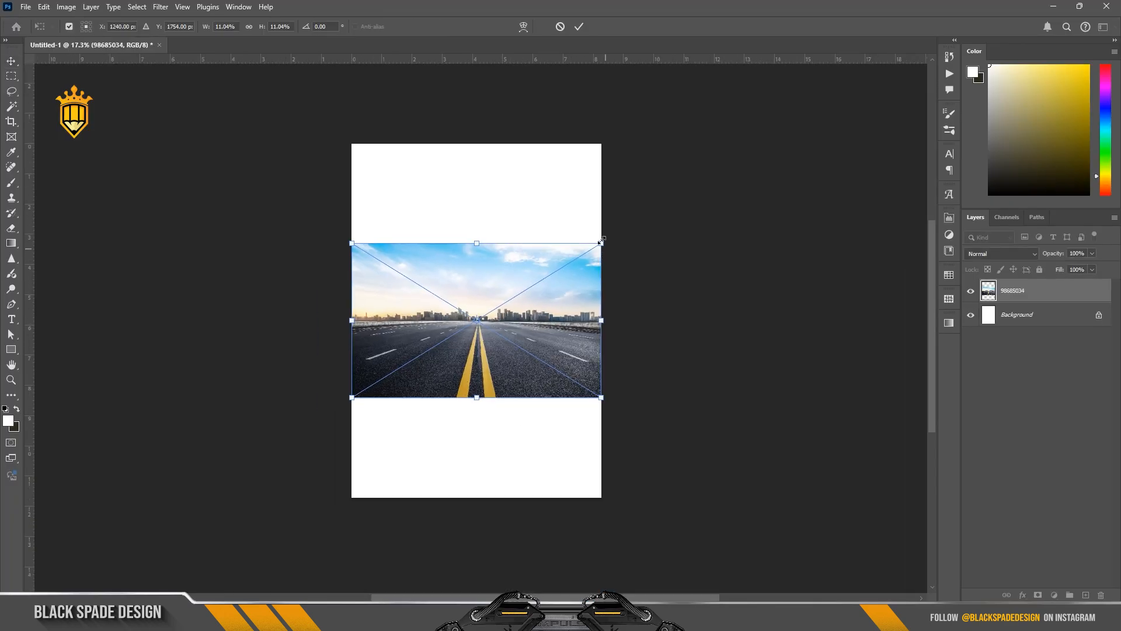
drag(601, 240, 727, 179)
drag(498, 238, 502, 263)
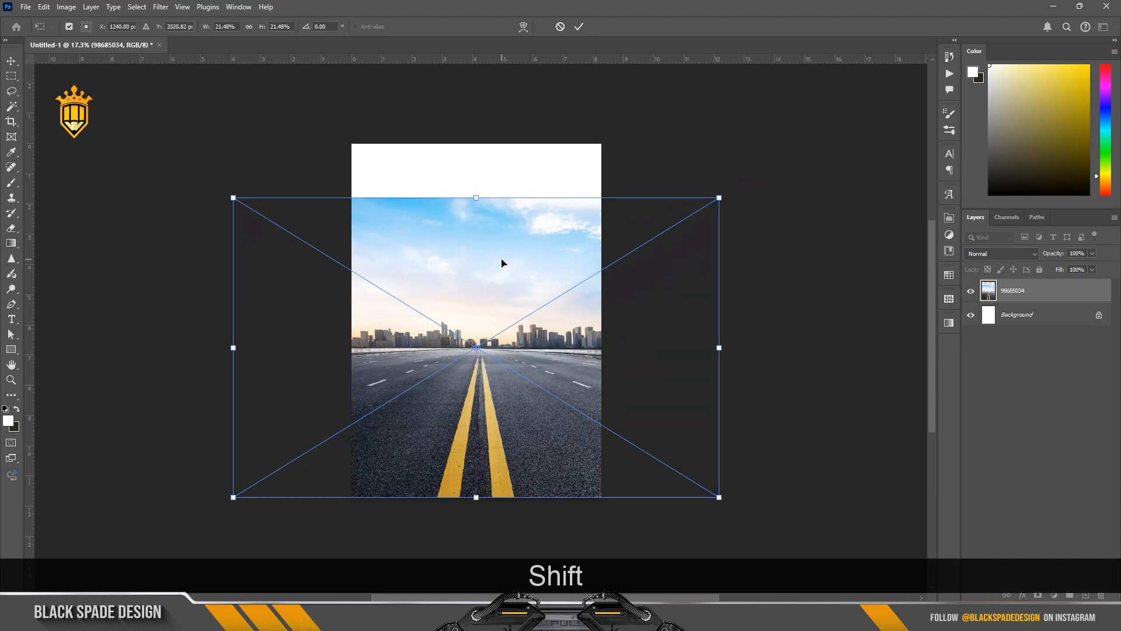
key(Return)
- Rasterize the placed road photo layer so it can be retouched
key(j)
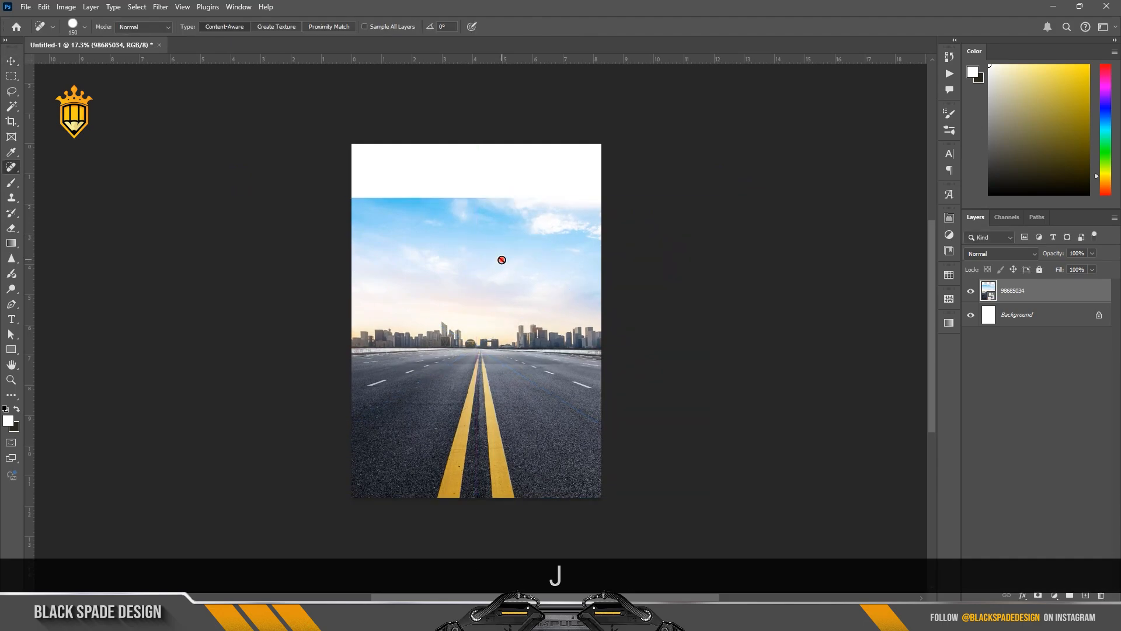
click(501, 260)
click(513, 228)
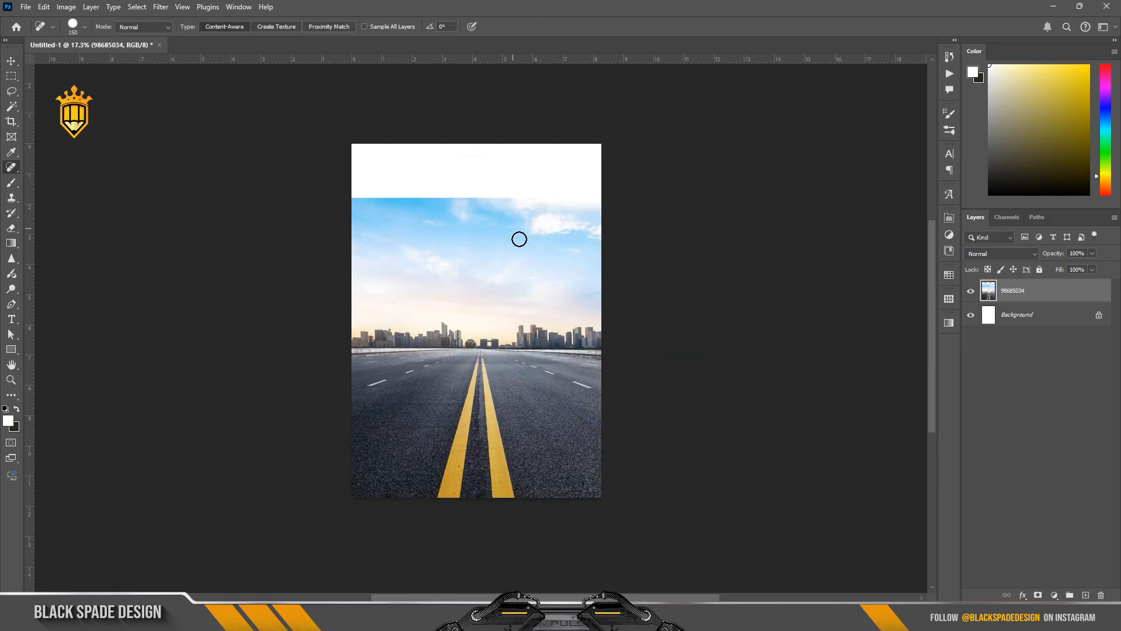
- Extend the sky with a content-aware fill over the blank strip at the top of the canvas, then deselect
click(10, 76)
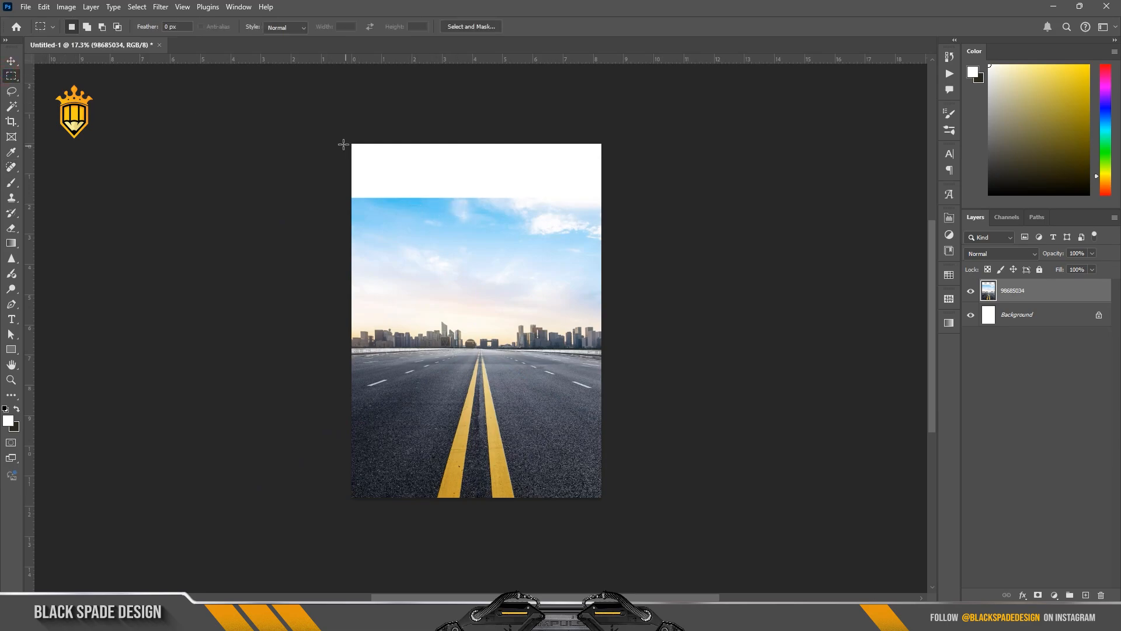
drag(328, 127, 628, 210)
key(shift+F5)
key(Return)
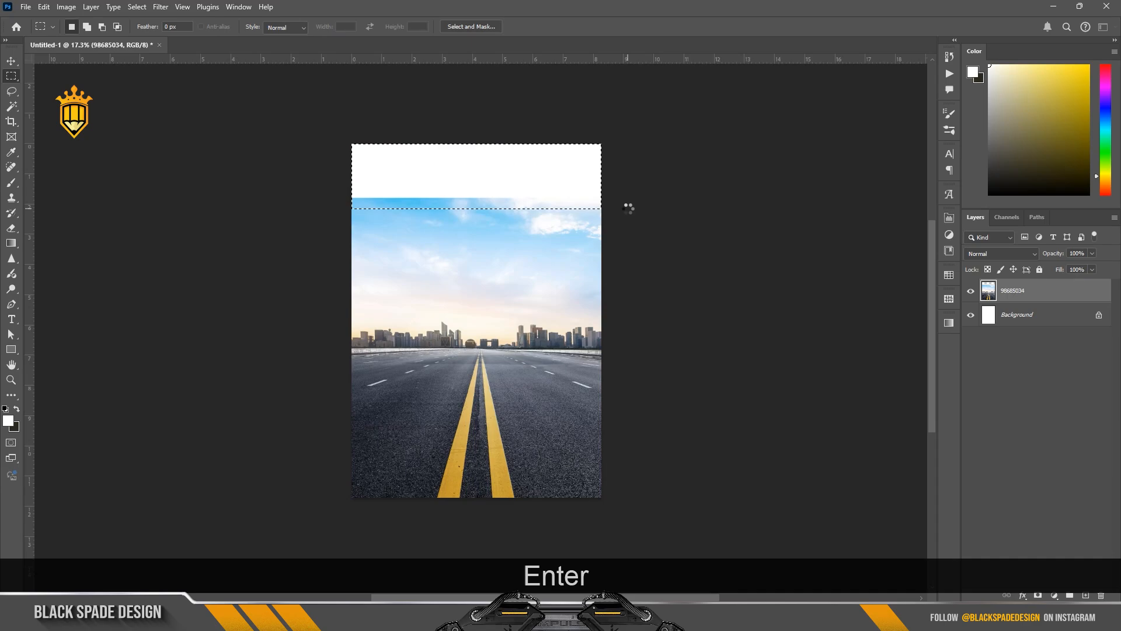
click(627, 208)
scroll(474, 228, down, 1)
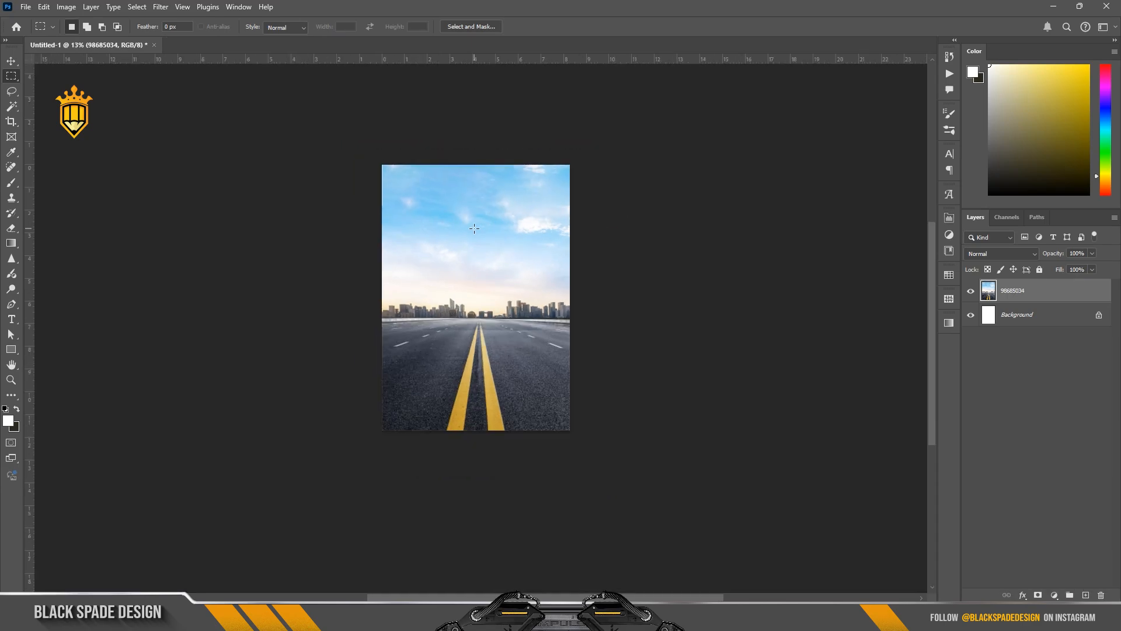
- Add a centred white text layer over the road photo reading "HAPPY ENGINEERS DAY" on three lines
key(v)
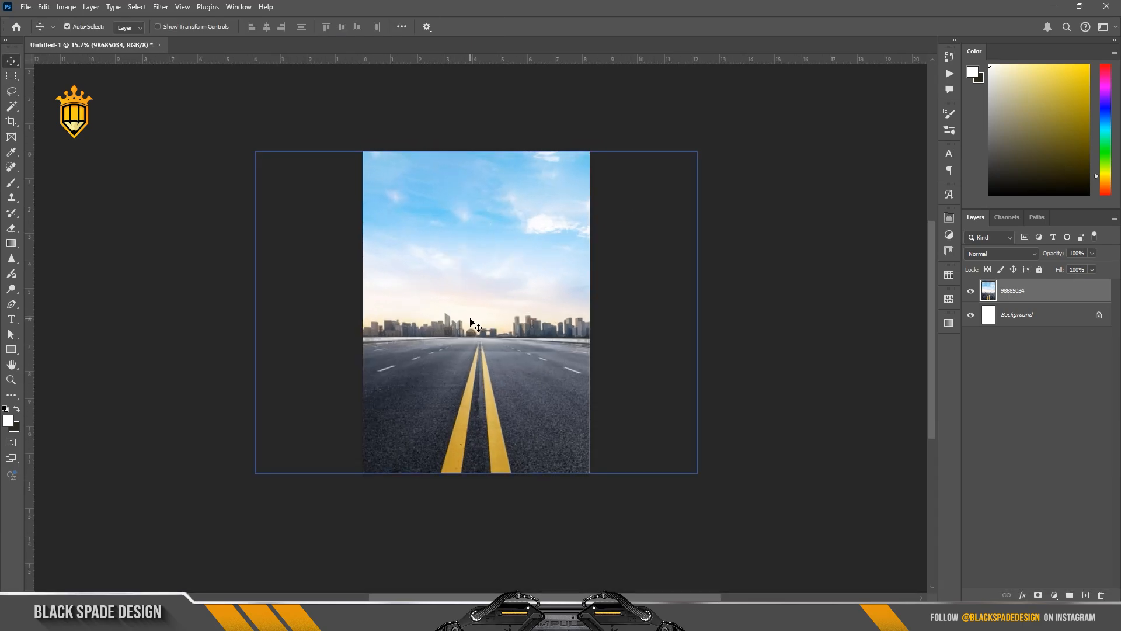
key(t)
click(475, 285)
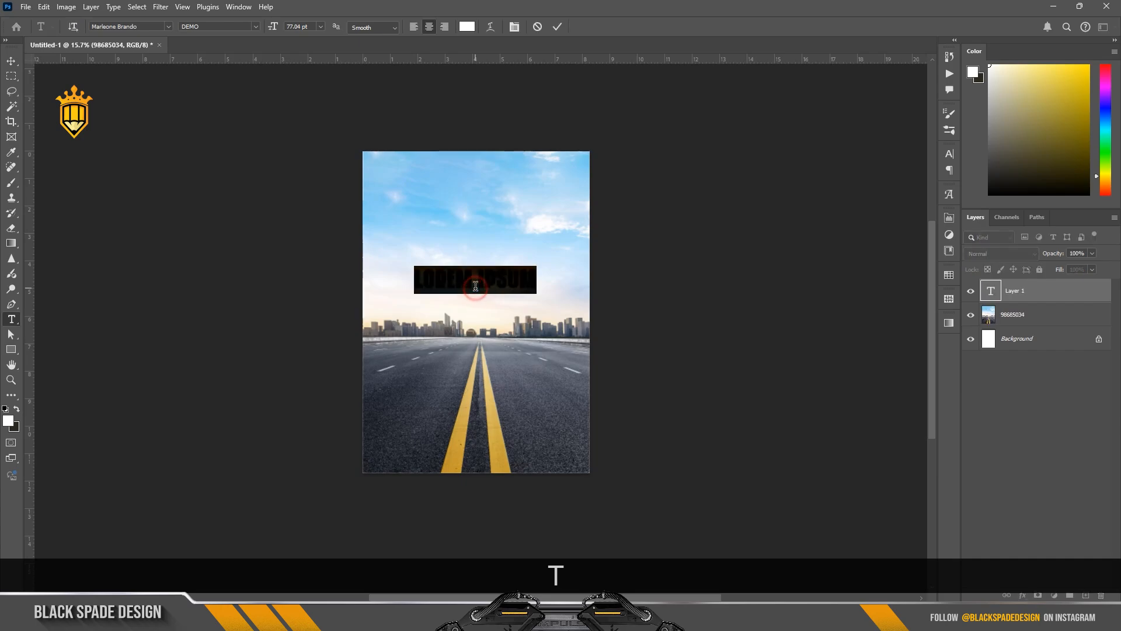
text(ha)
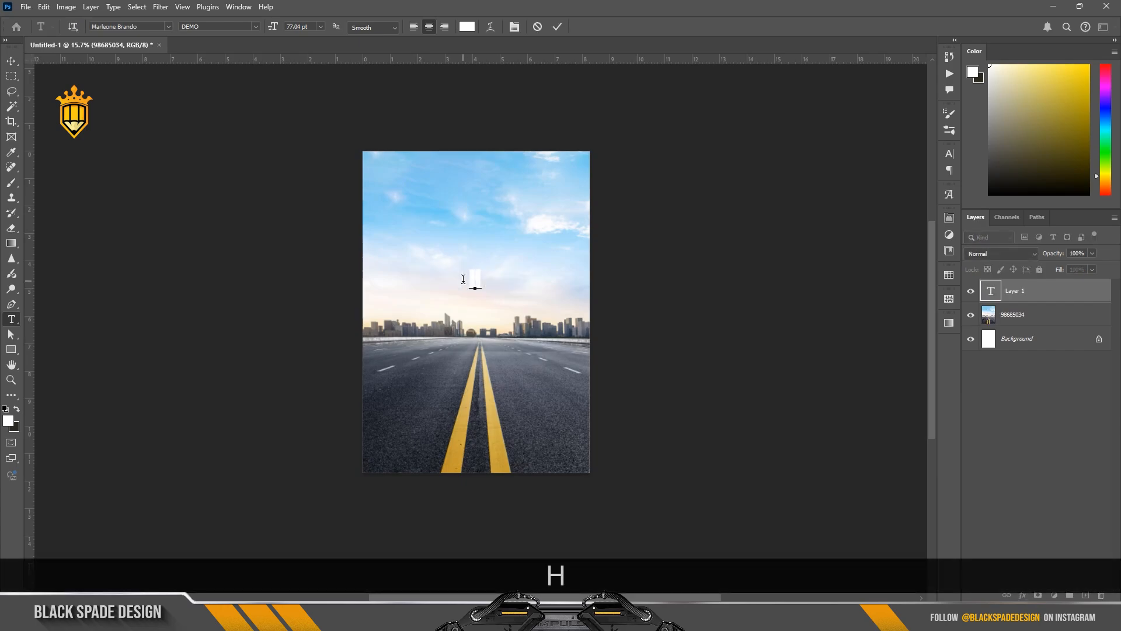
text(ppy)
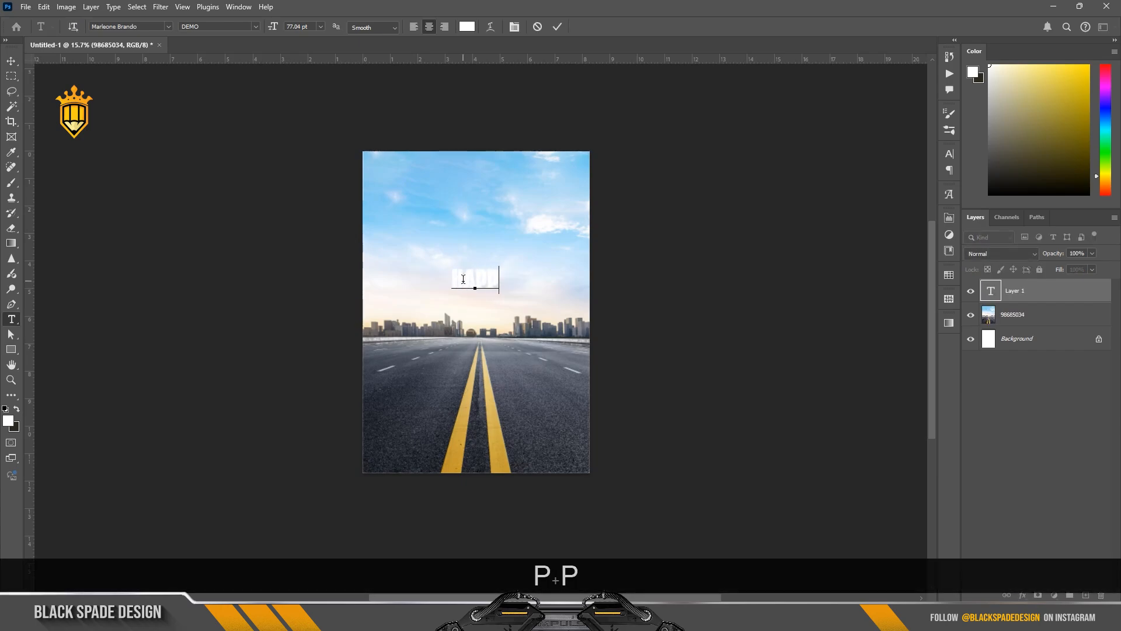
key(Return)
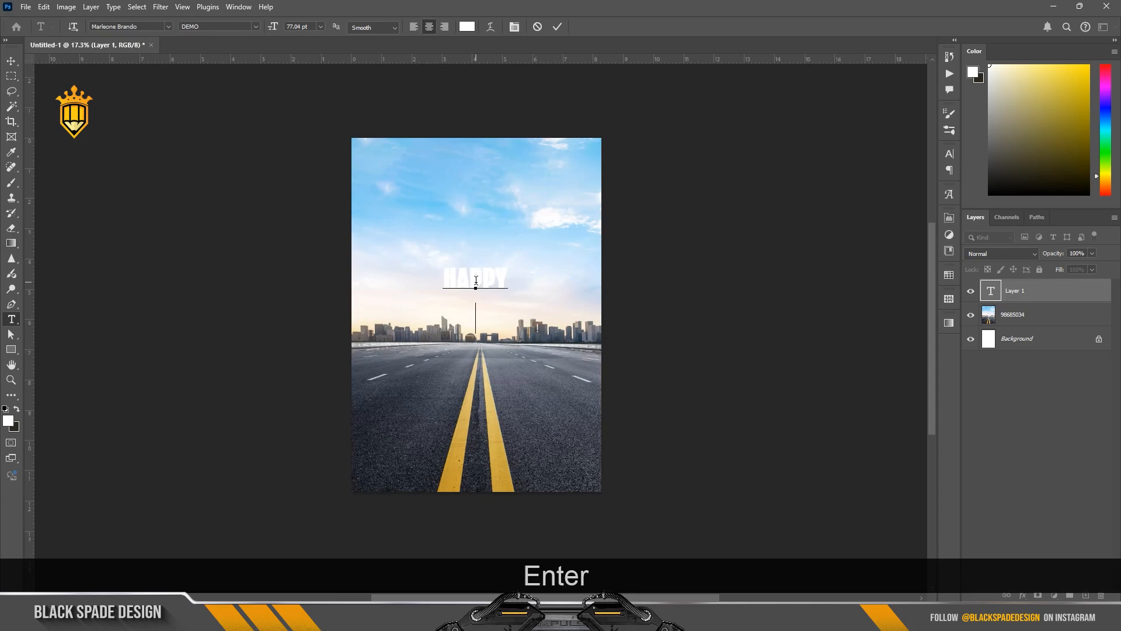
text(engineers)
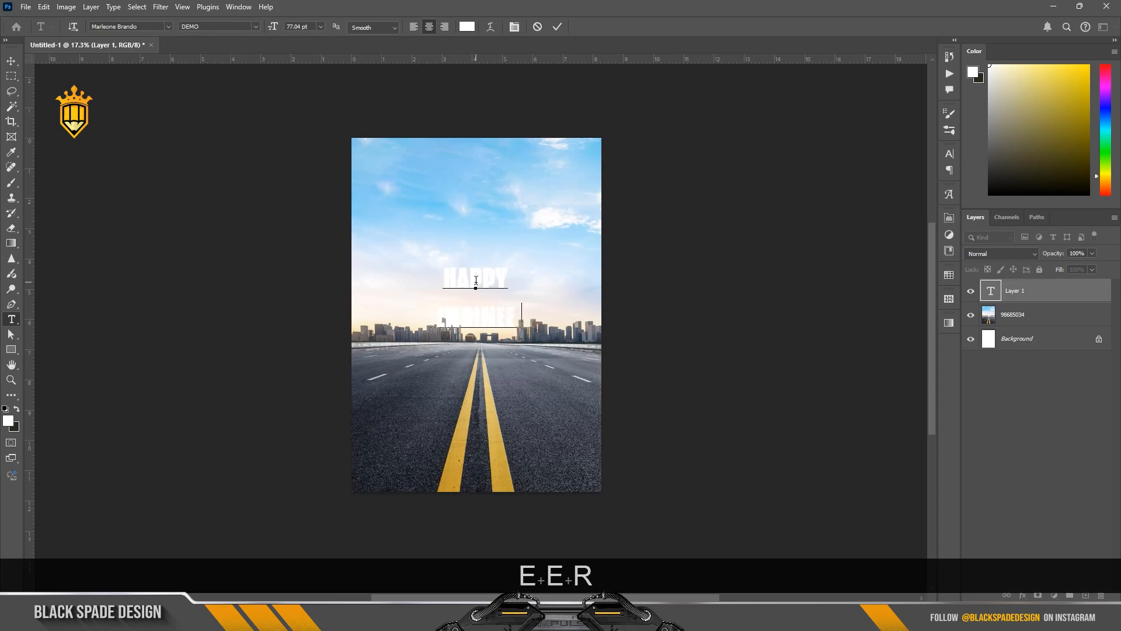
key(Return)
text(d)
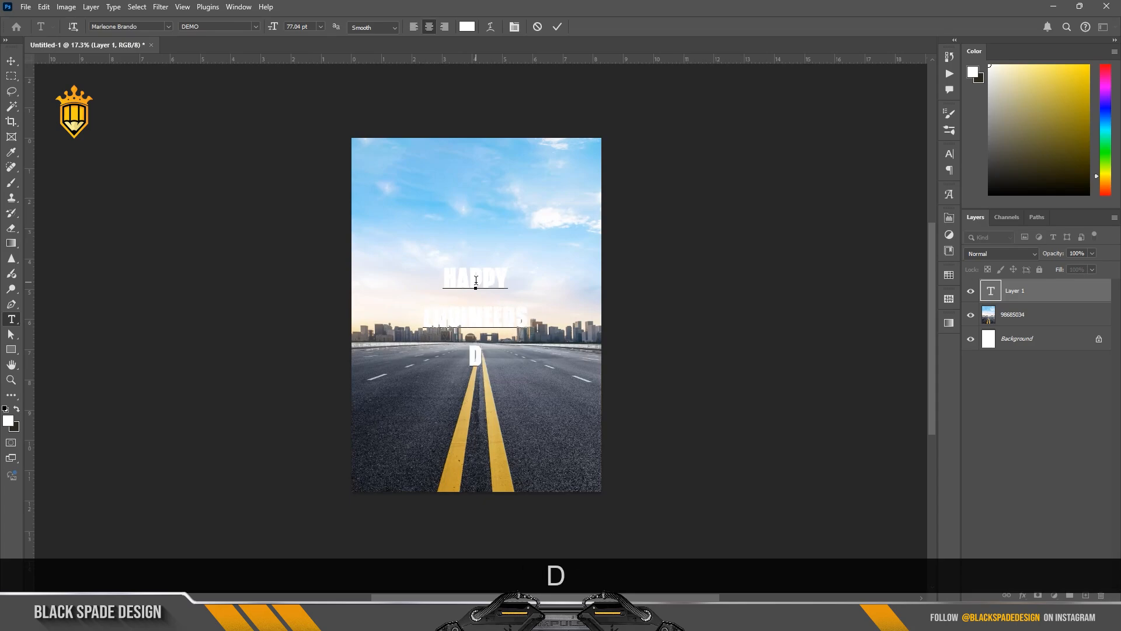
text(a)
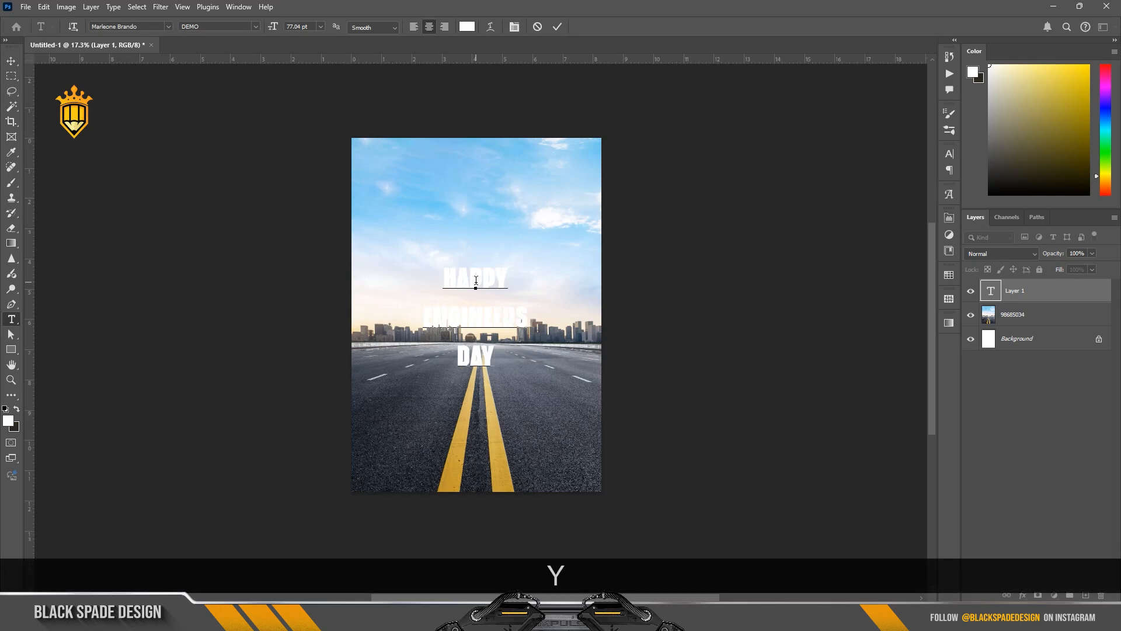
- Set the font size of all three text lines to 154 pt
key(ctrl+a)
key(ctrl+a)
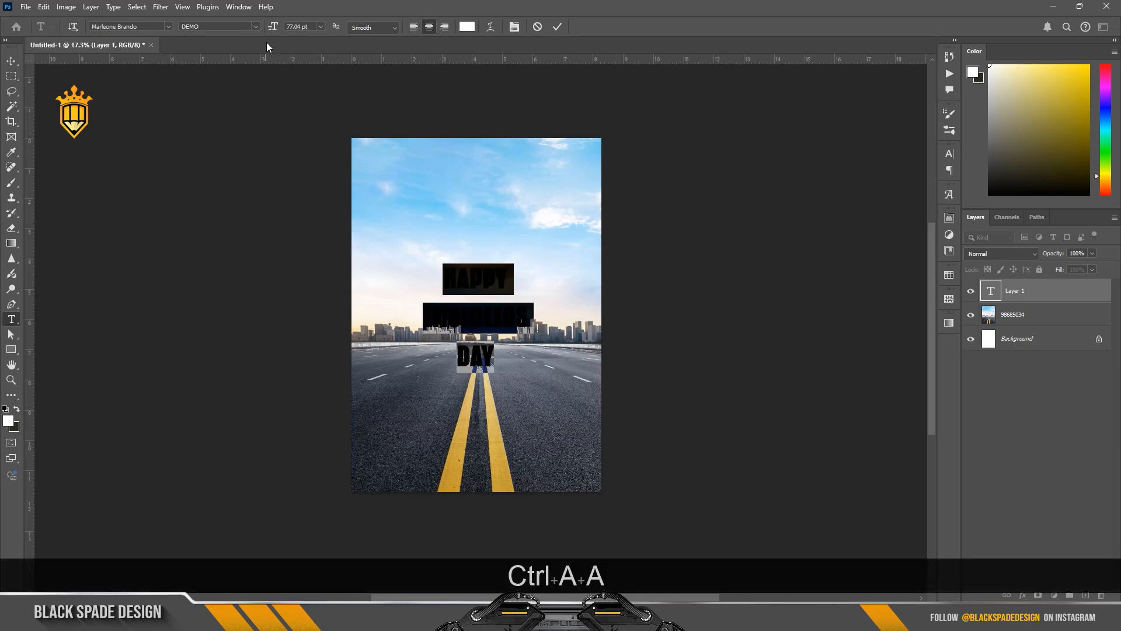
drag(273, 26, 318, 42)
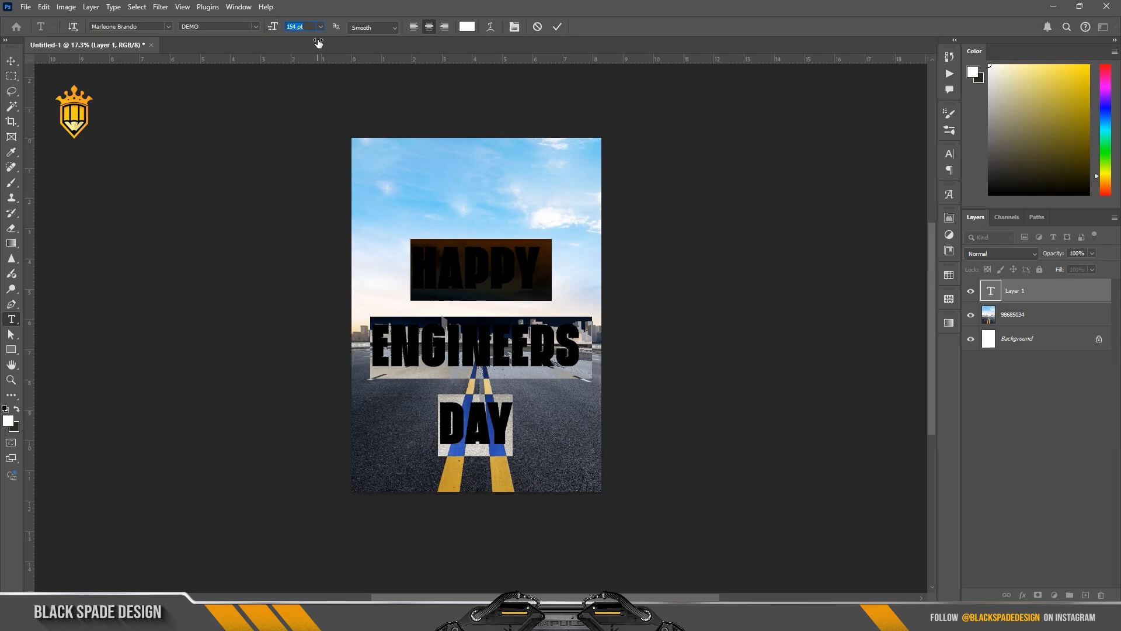
scroll(573, 342, up, 3)
- Set the font size of ENGINEERS to 96 pt and of DAY to 273 pt to match the width of HAPPY
drag(573, 343, 281, 308)
drag(274, 27, 240, 29)
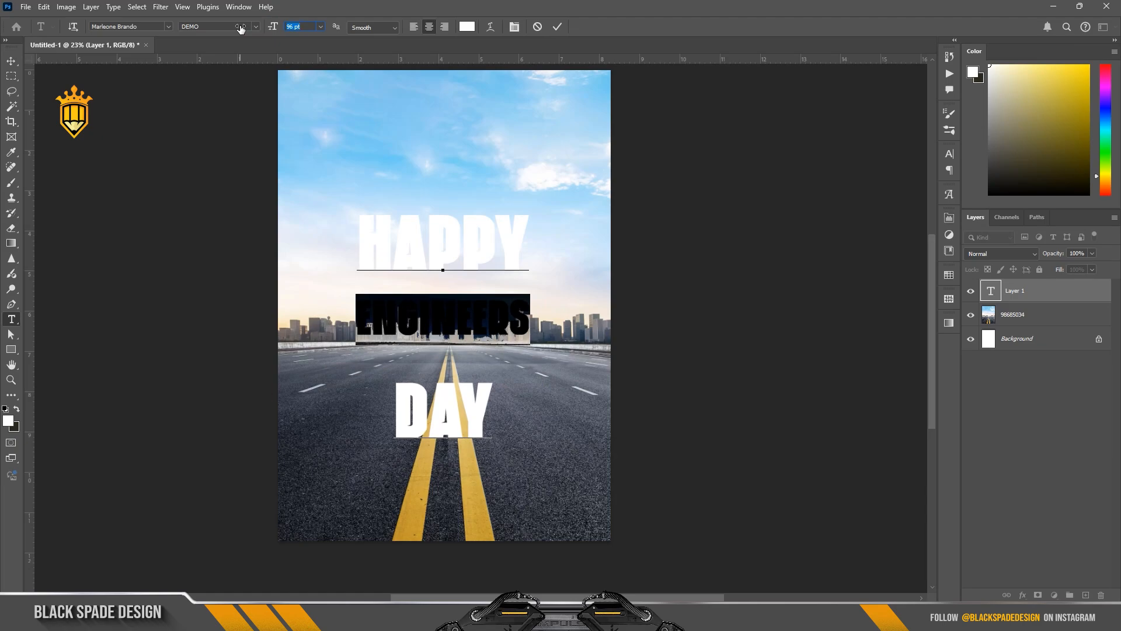
drag(500, 404, 365, 398)
drag(268, 30, 345, 60)
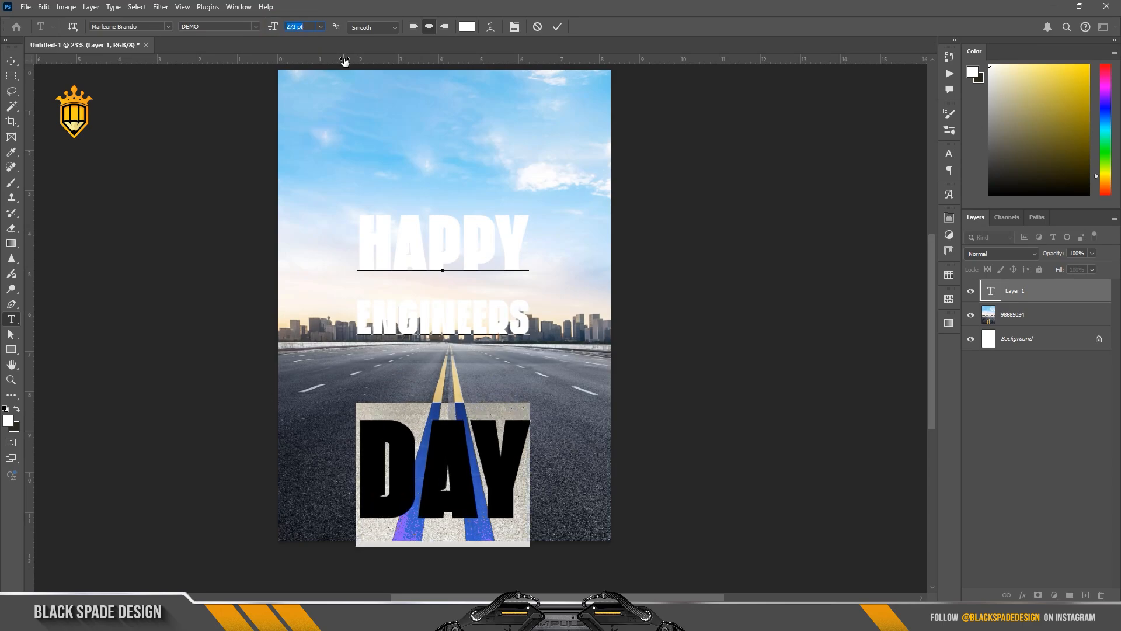
- Set the leading of the ENGINEERS and DAY lines to 187 pt
key(ctrl+a)
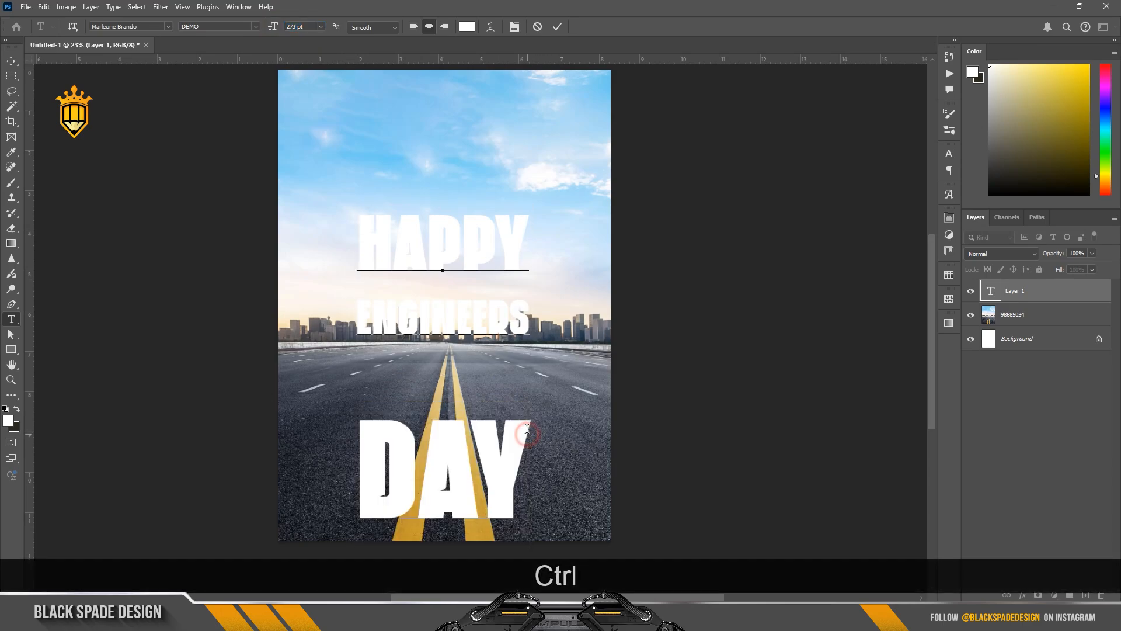
click(949, 154)
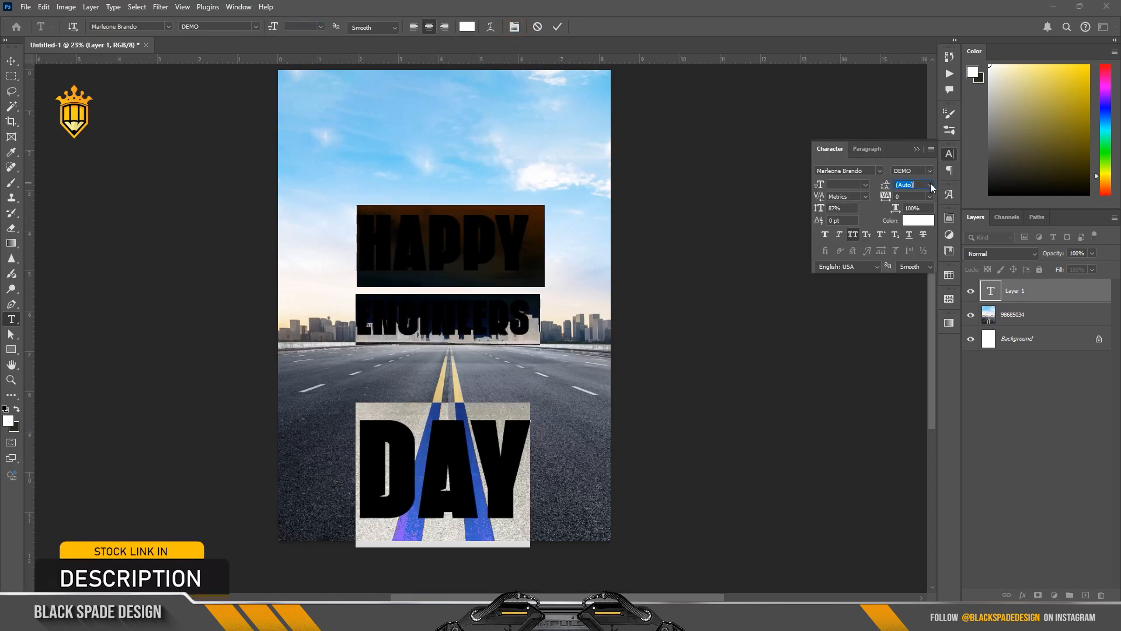
click(929, 184)
click(921, 199)
drag(526, 450, 365, 301)
drag(885, 186, 928, 194)
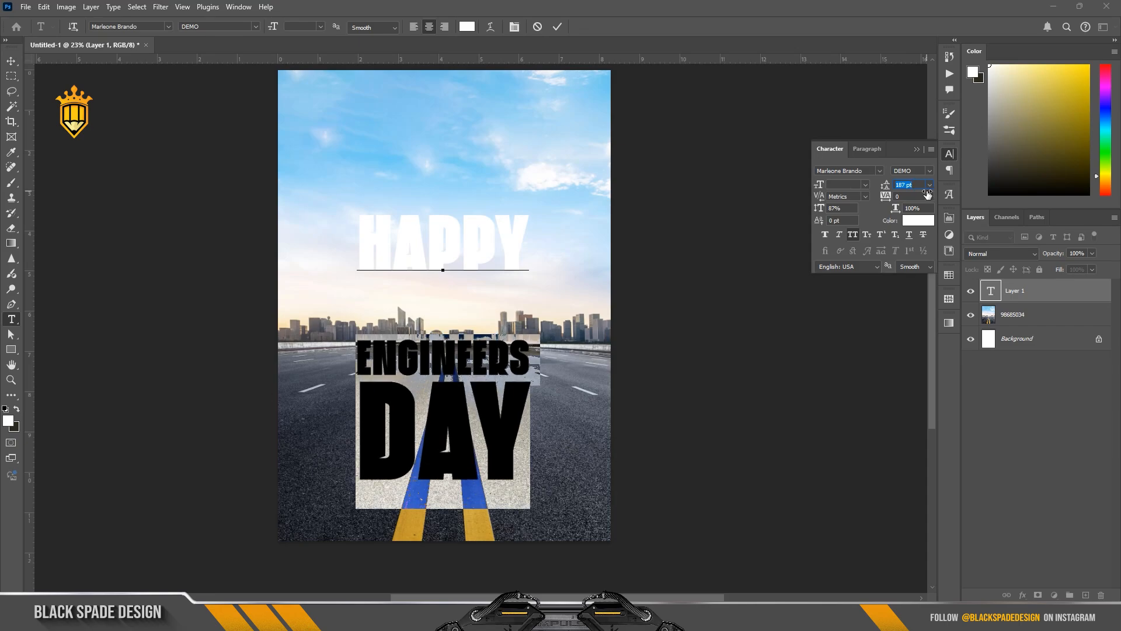
- Increase the font size of the word DAY to 278 pt
scroll(436, 376, up, 1)
click(542, 438)
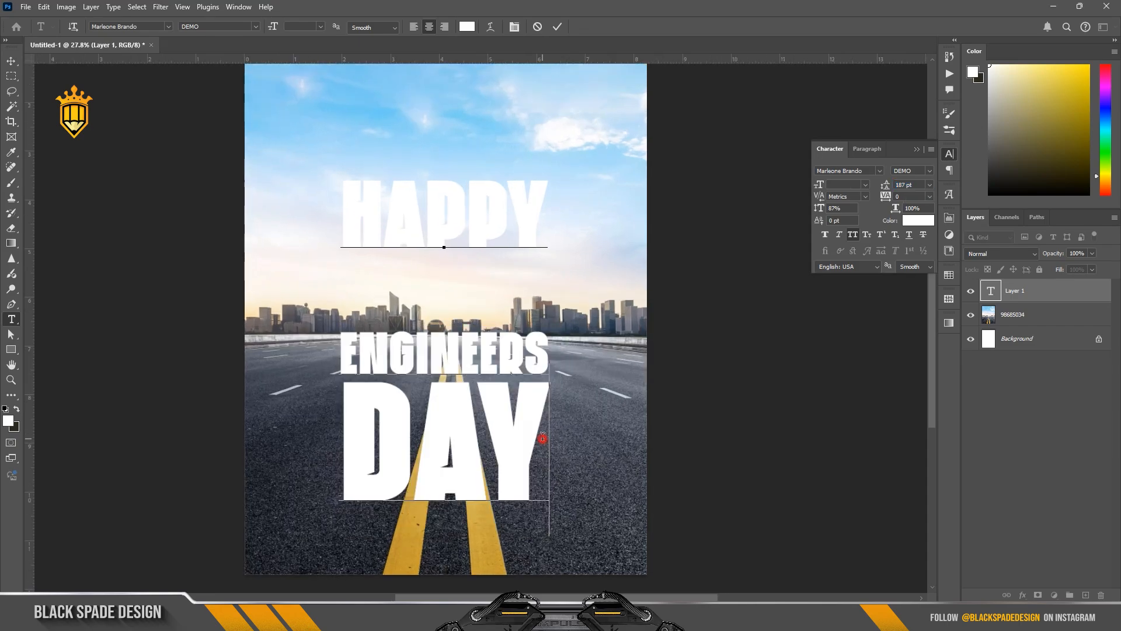
key(ctrl+a)
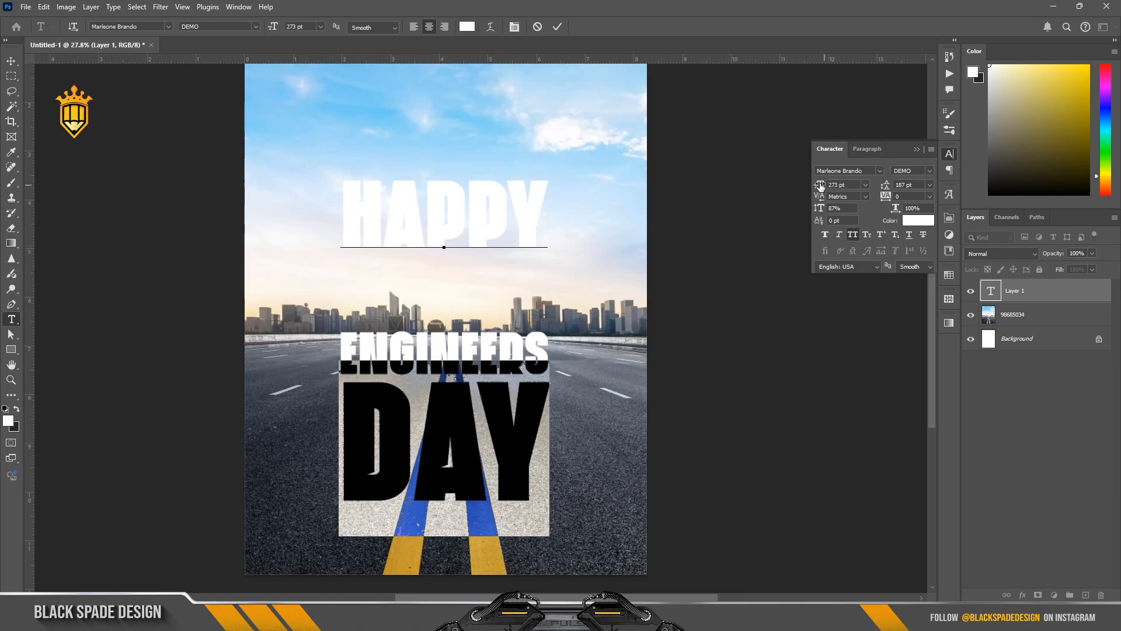
drag(820, 186, 822, 186)
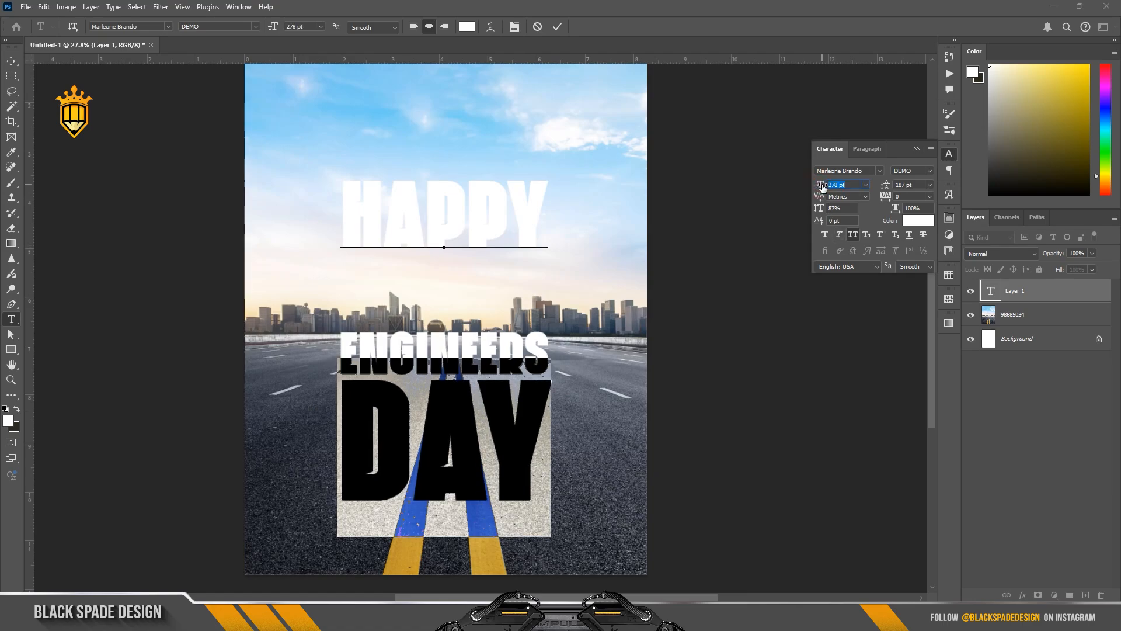
- Set the leading of the ENGINEERS and DAY lines to 192 pt
drag(538, 425, 304, 313)
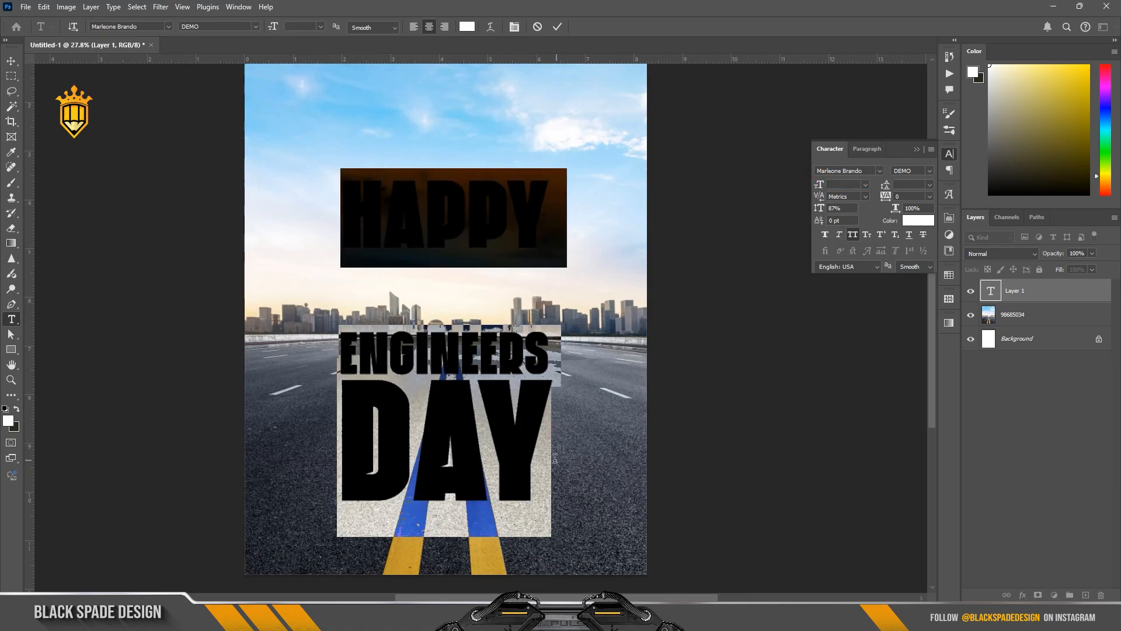
drag(554, 458, 328, 339)
drag(884, 186, 886, 185)
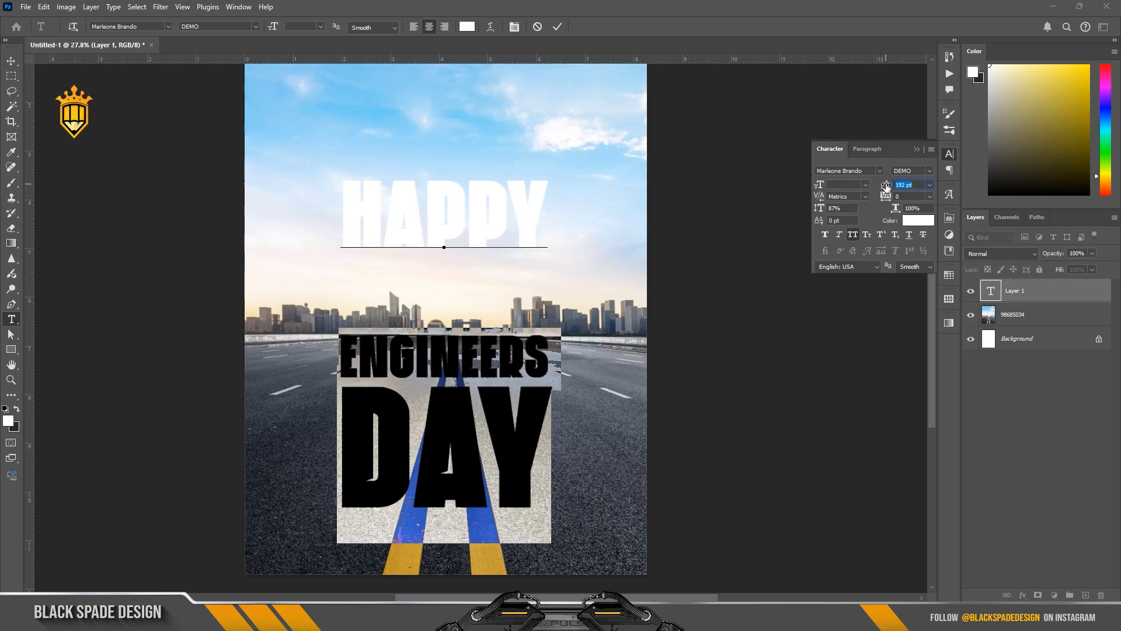
- Set the leading of the HAPPY and ENGINEERS lines to 78 pt and commit the text
drag(548, 355, 337, 210)
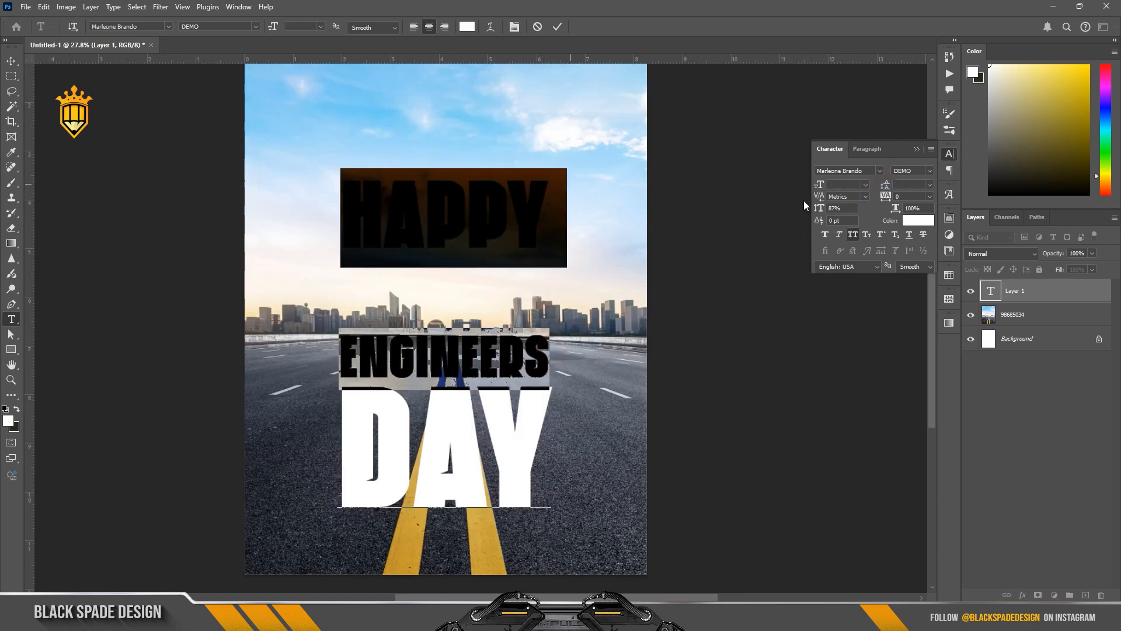
click(929, 185)
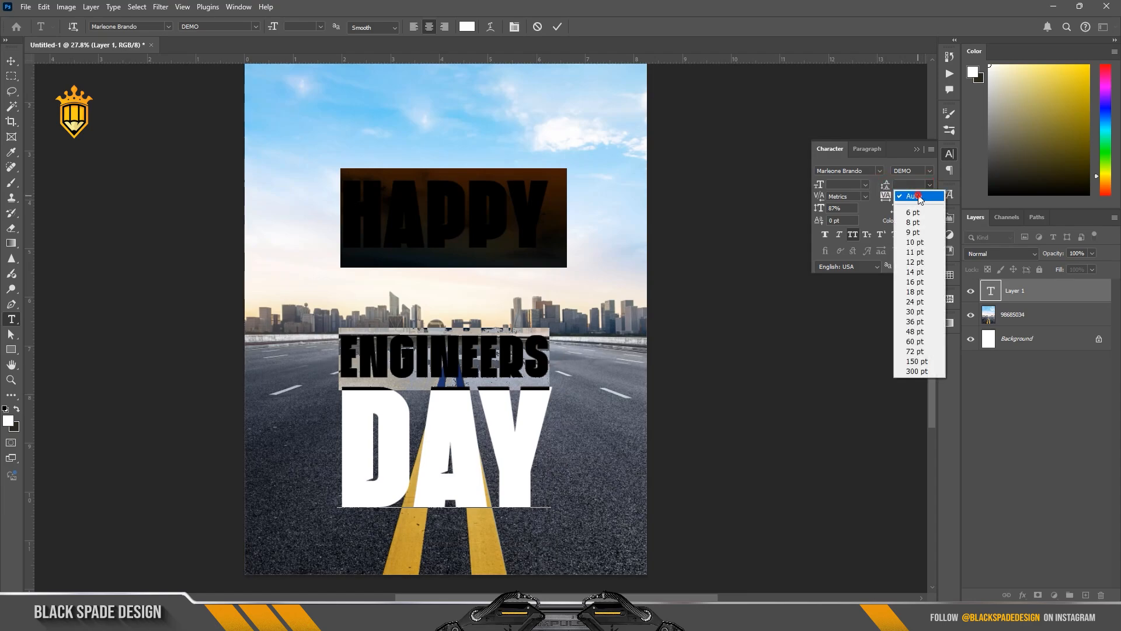
click(919, 196)
drag(887, 186, 824, 170)
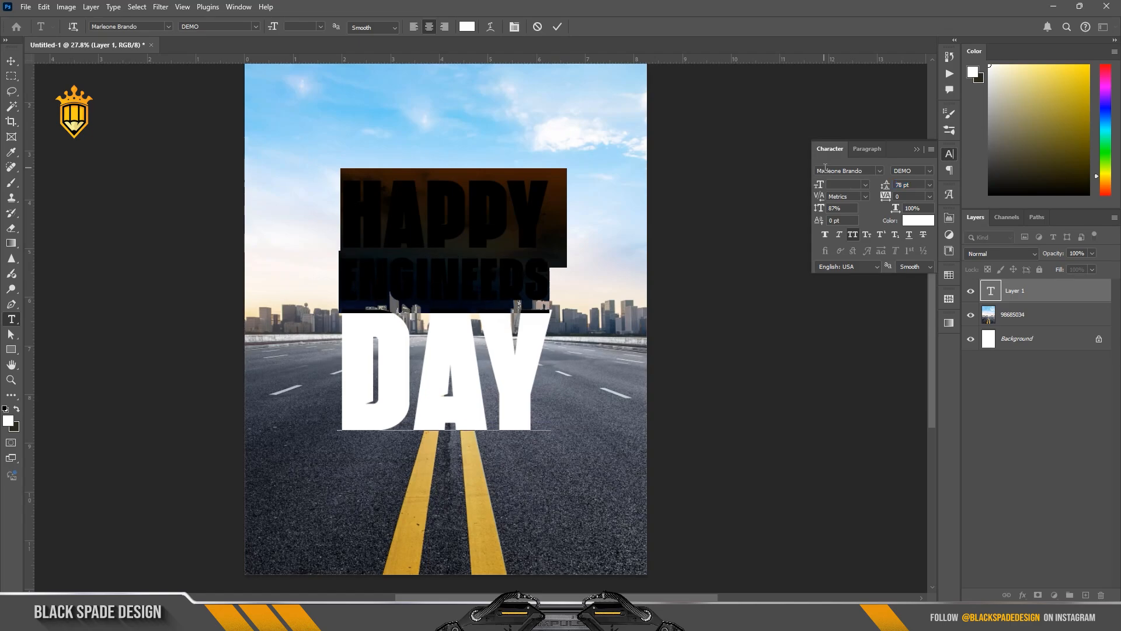
click(558, 27)
- Move the text block down so that it sits lower over the road
scroll(452, 162, down, 3)
key(v)
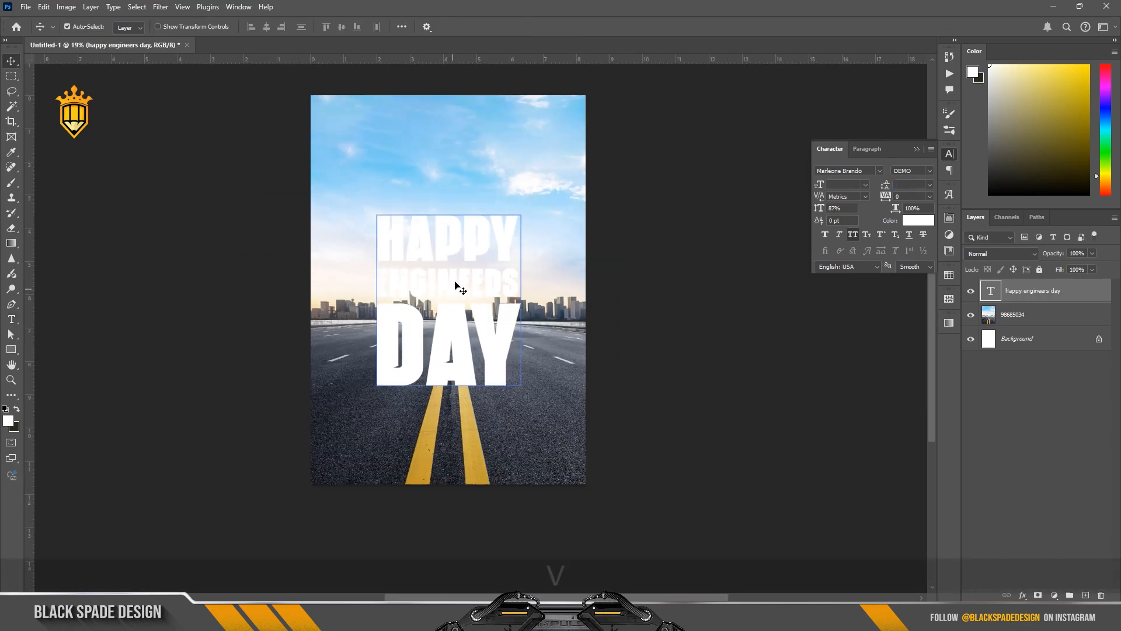
drag(456, 254, 457, 284)
scroll(457, 324, up, 1)
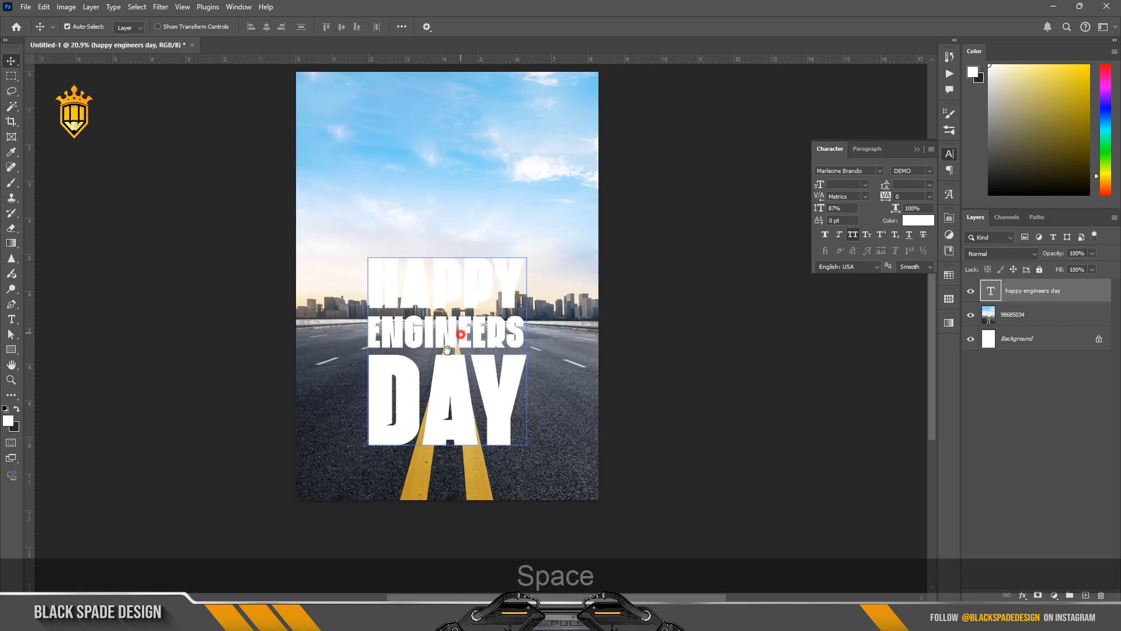
drag(460, 332, 446, 351)
- Scale the text block to 123.15% and reposition it with its centre at X 1240 px, Y 2144.35 px
key(ctrl+t)
drag(512, 278, 527, 250)
drag(474, 329, 443, 314)
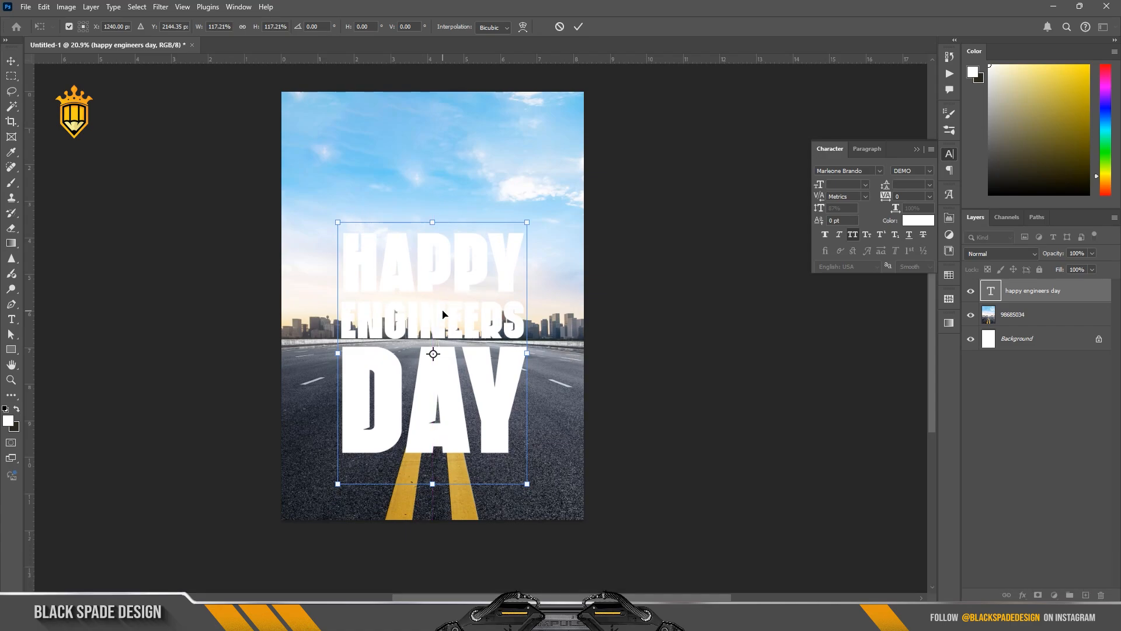
drag(522, 490, 534, 488)
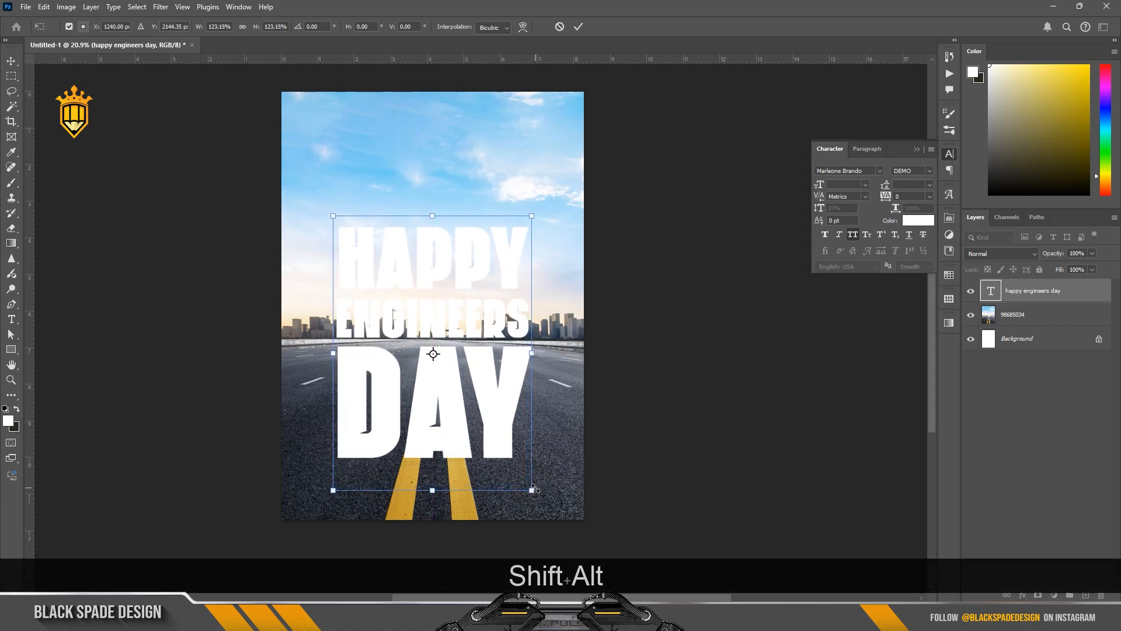
key(Return)
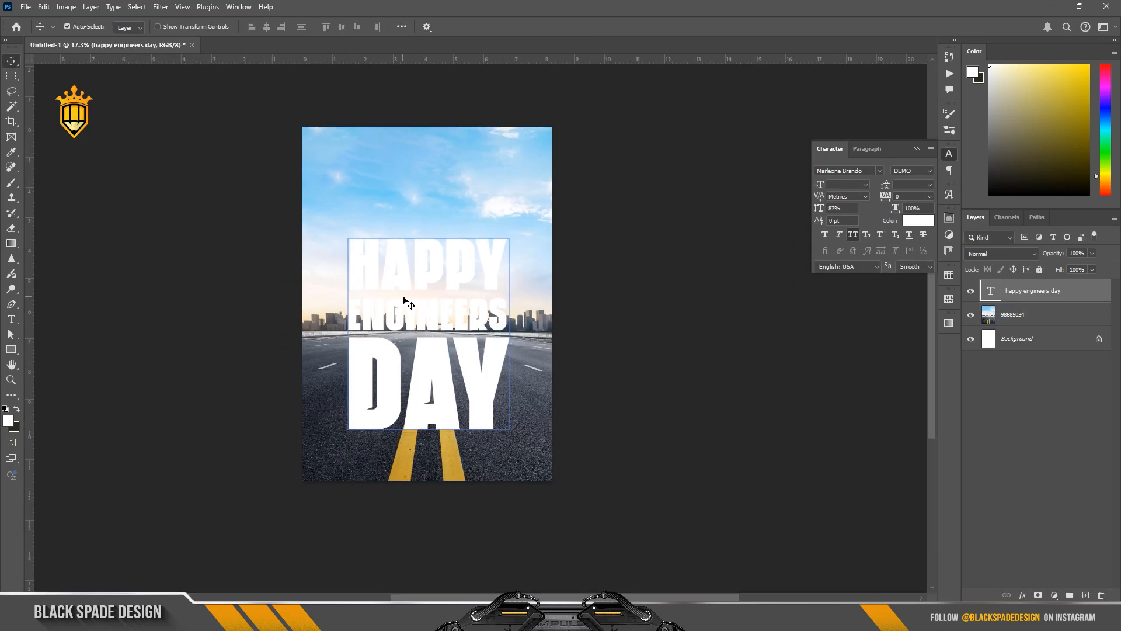
- Place the concrete texture image olga-thelavart-5Xkaq7I1iEk-unsplash from the image folder and scale it to cover the whole text block
click(575, 617)
drag(356, 149, 473, 399)
drag(454, 289, 455, 325)
drag(431, 227, 431, 222)
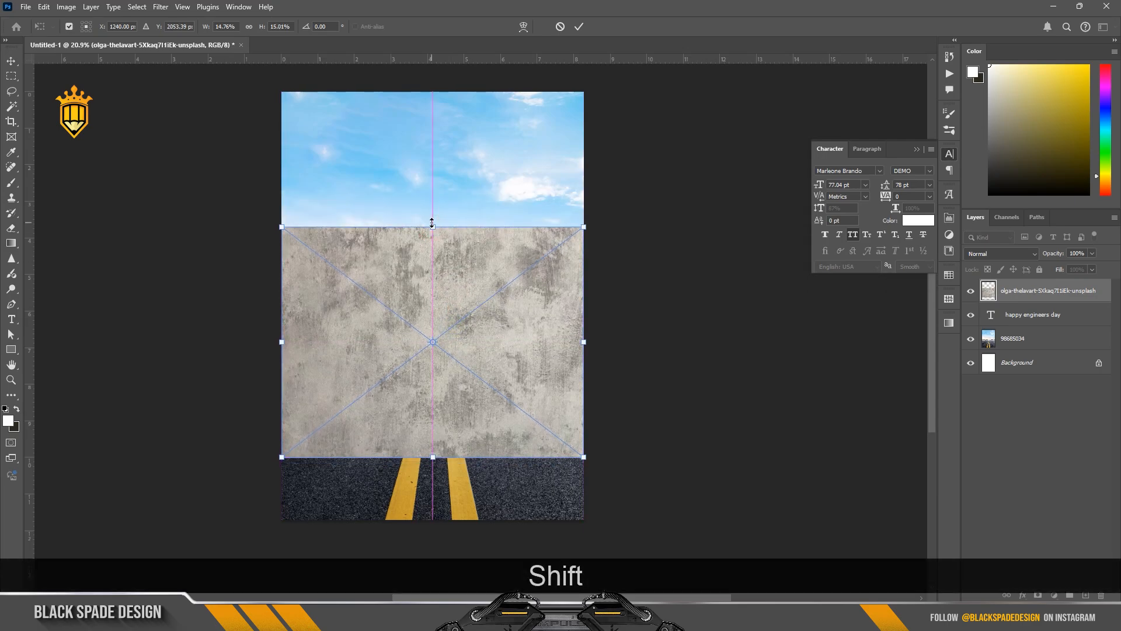
key(Return)
- Clip the concrete texture layer to the happy engineers day text layer
right_click(1028, 291)
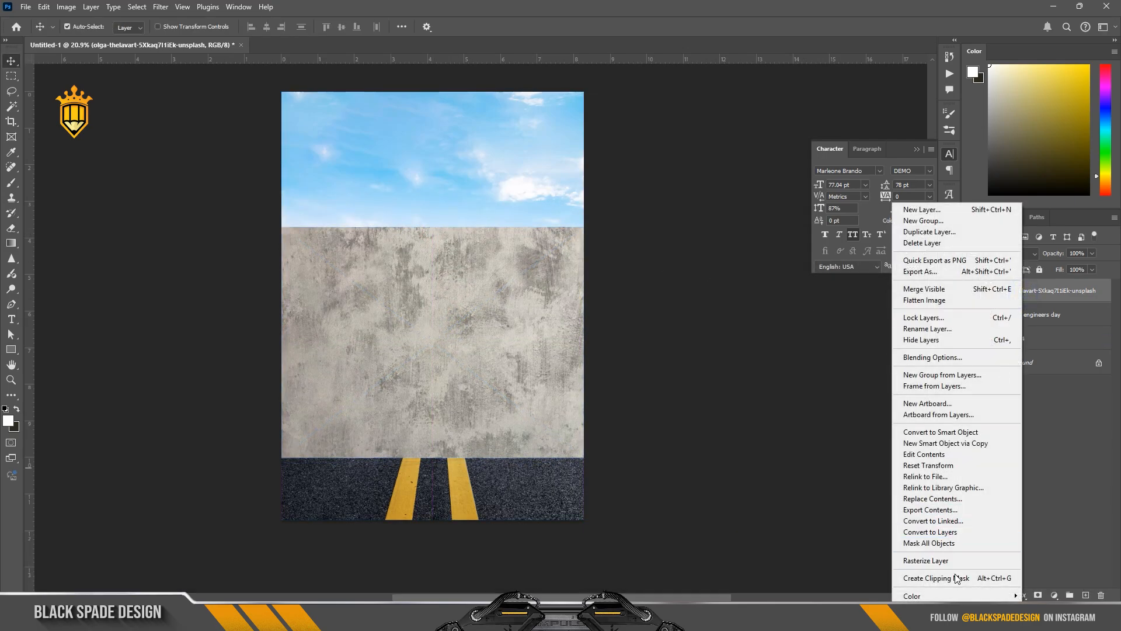
click(950, 577)
scroll(411, 302, up, 7)
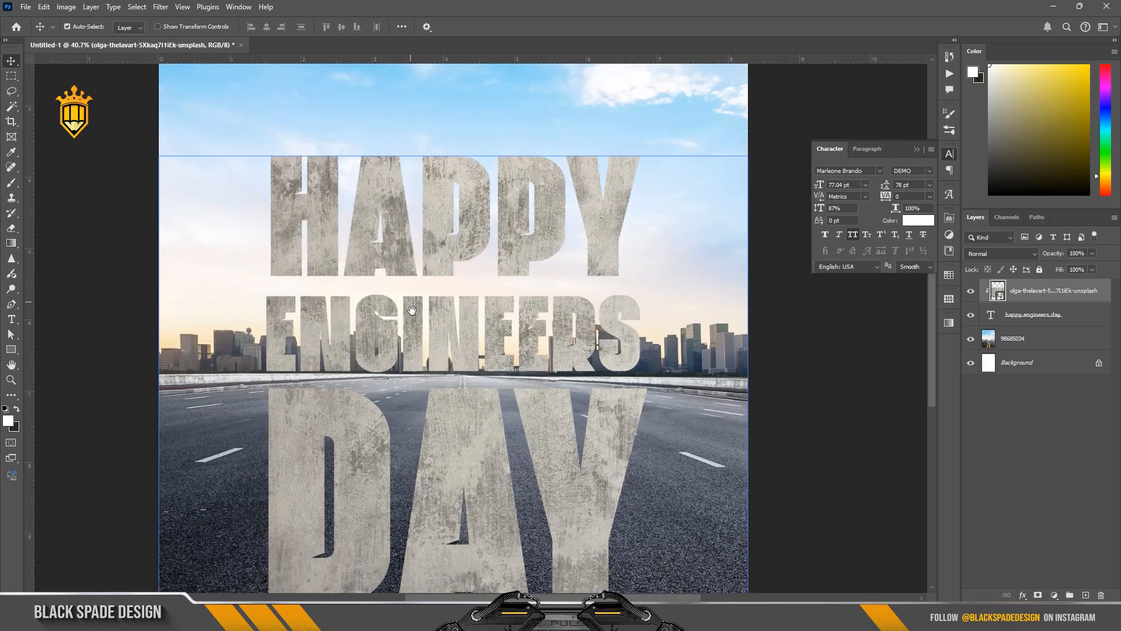
key(space)
drag(444, 345, 423, 321)
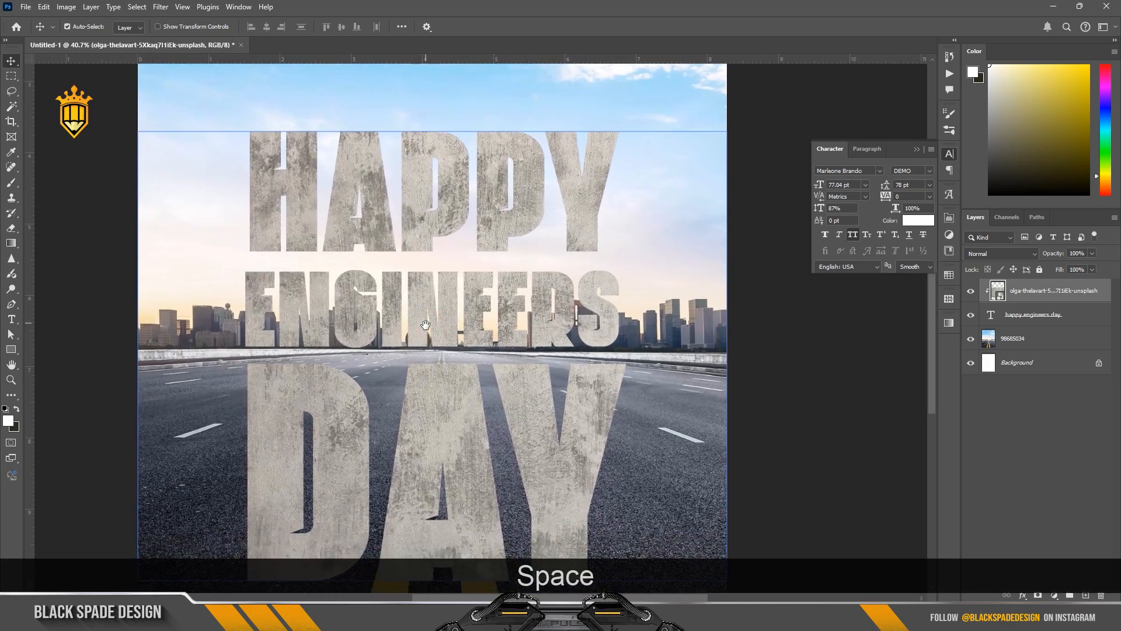
- Duplicate the happy engineers day text layer to the top of the layer stack and hide the copy
click(1028, 322)
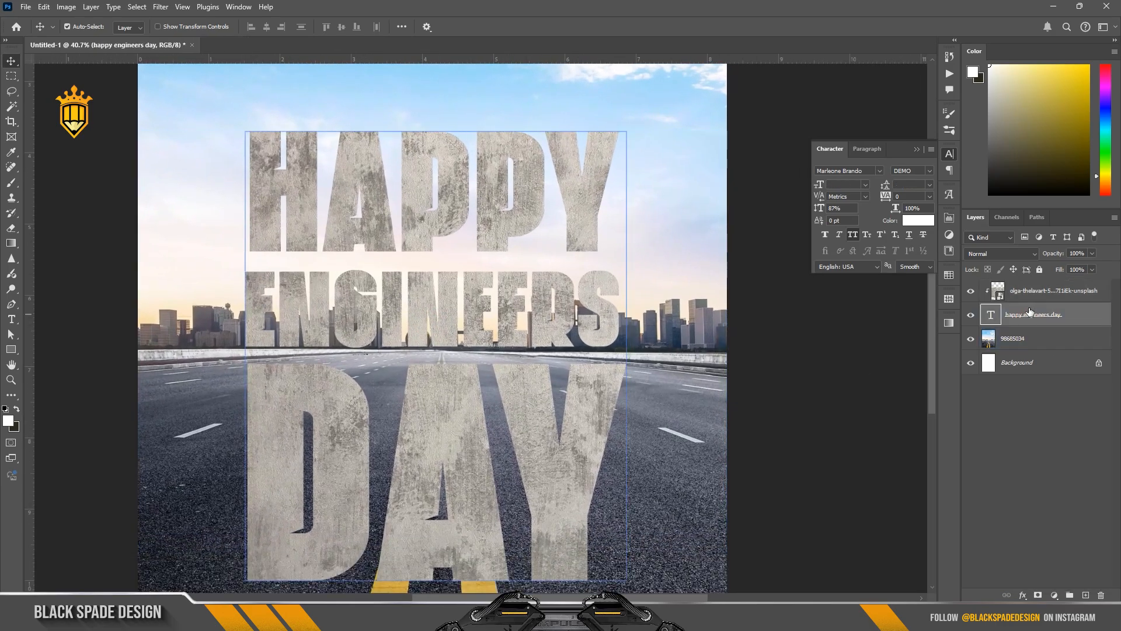
alt+drag(1029, 309, 1017, 286)
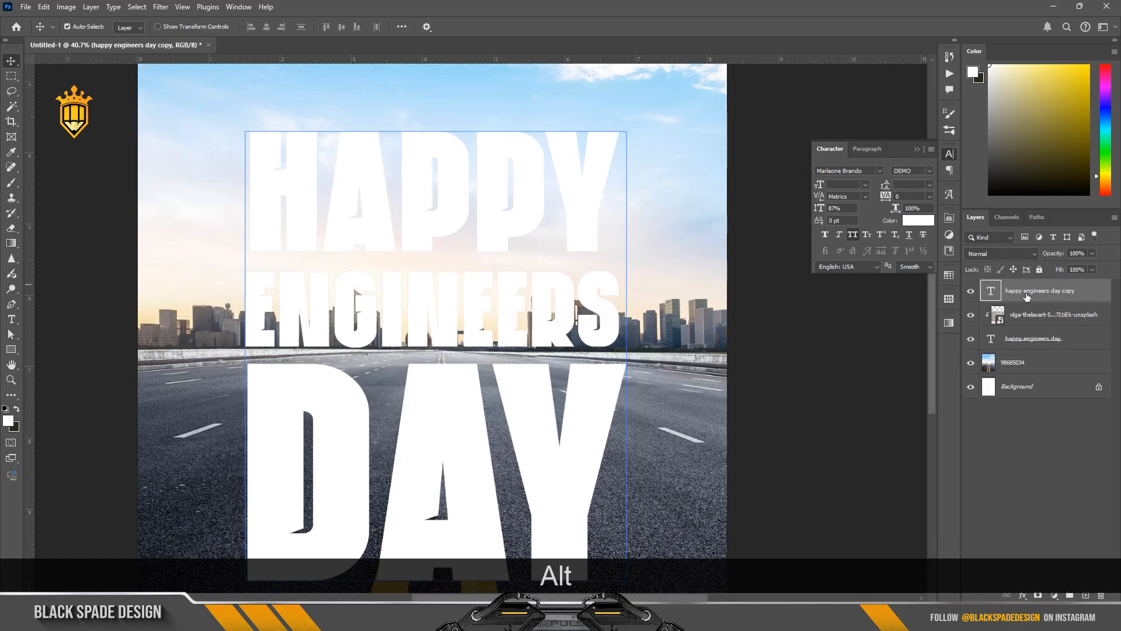
click(971, 292)
- Convert the clipped concrete texture and the original text layer together into one smart object
click(1028, 316)
ctrl+click(1030, 344)
right_click(1031, 346)
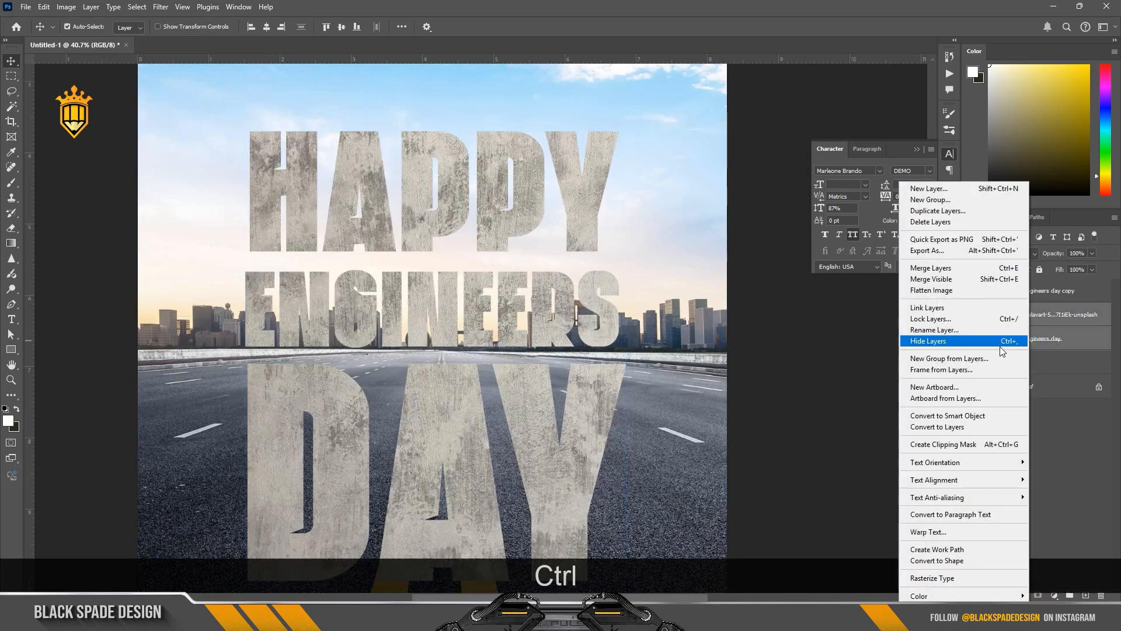
click(956, 417)
scroll(433, 286, down, 2)
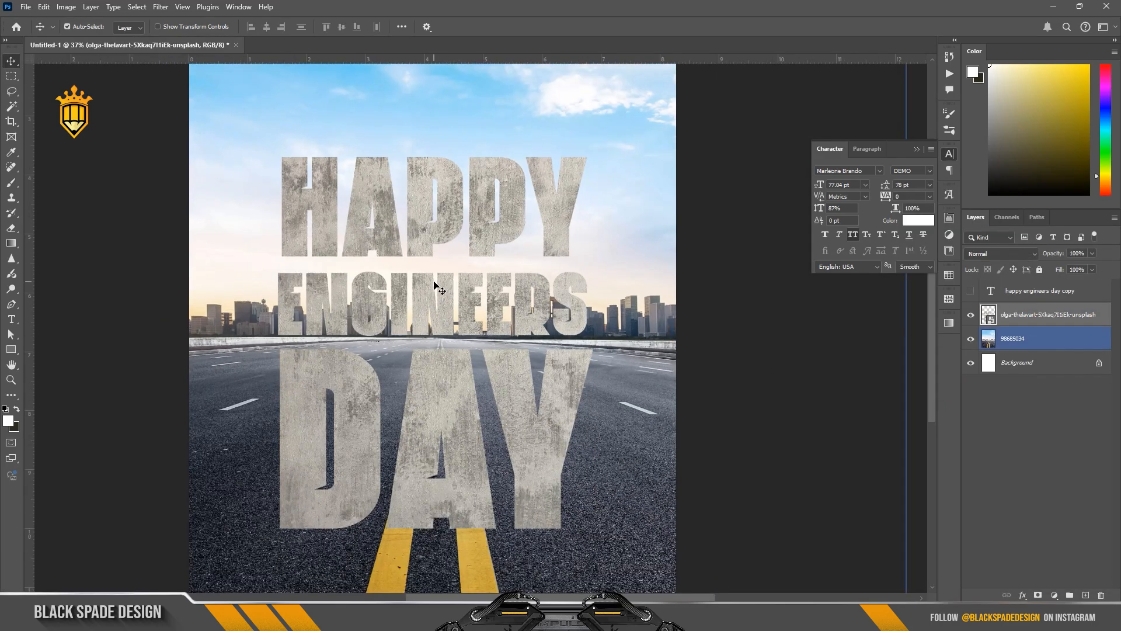
- Duplicate the textured text smart object and rename the lower one TT
key(ctrl)
key(ctrl+j)
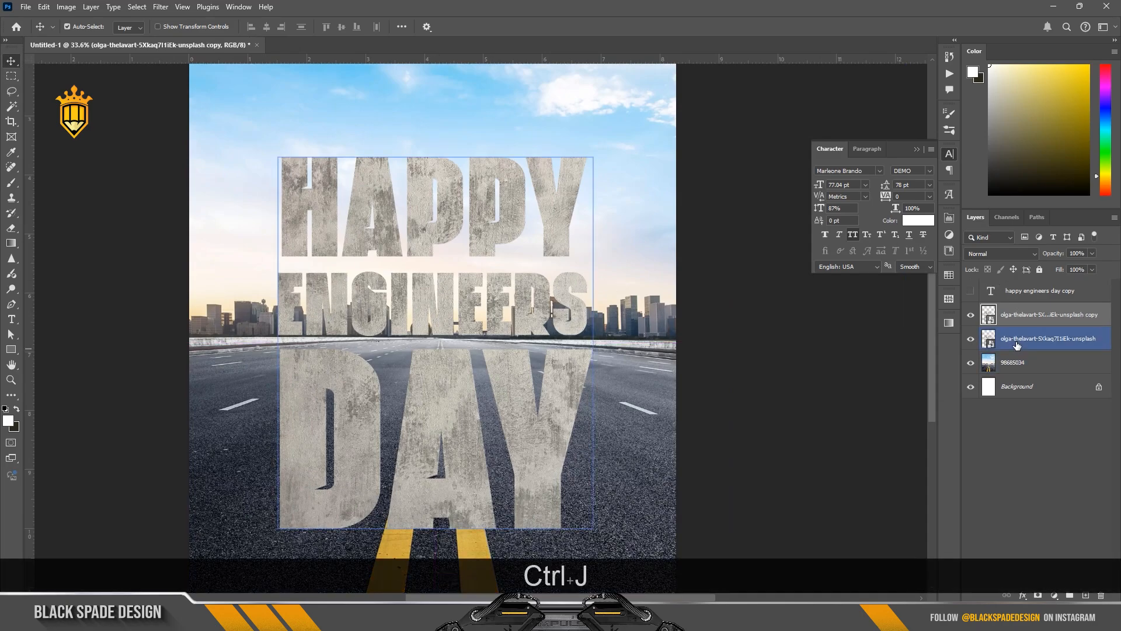
click(1018, 339)
double_click(1018, 339)
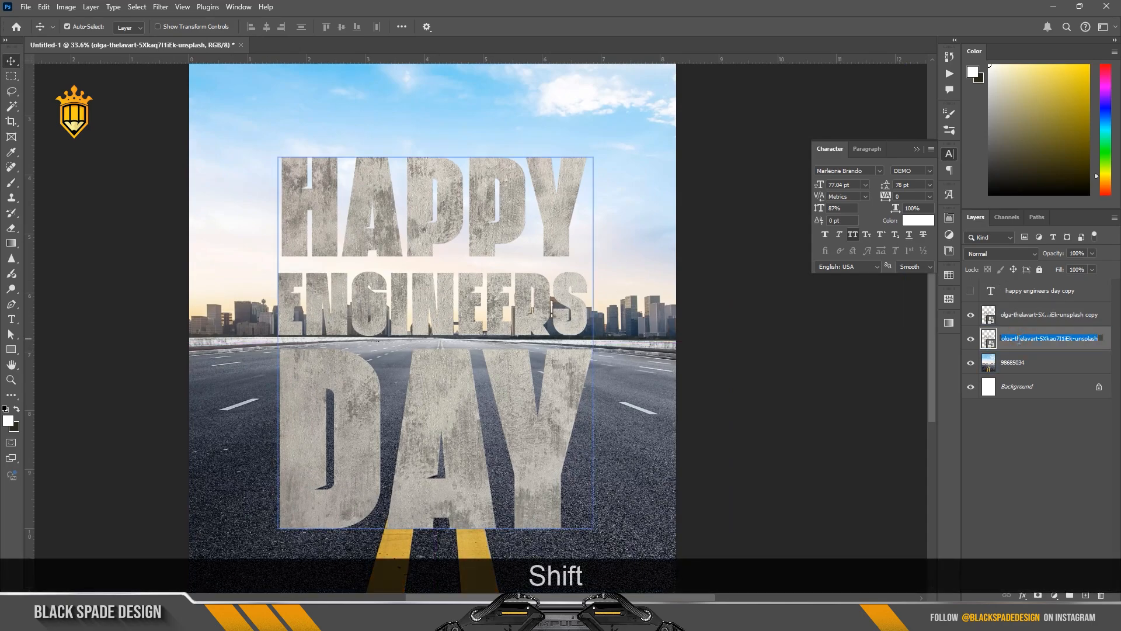
text(TT)
click(1046, 344)
scroll(447, 175, down, 1)
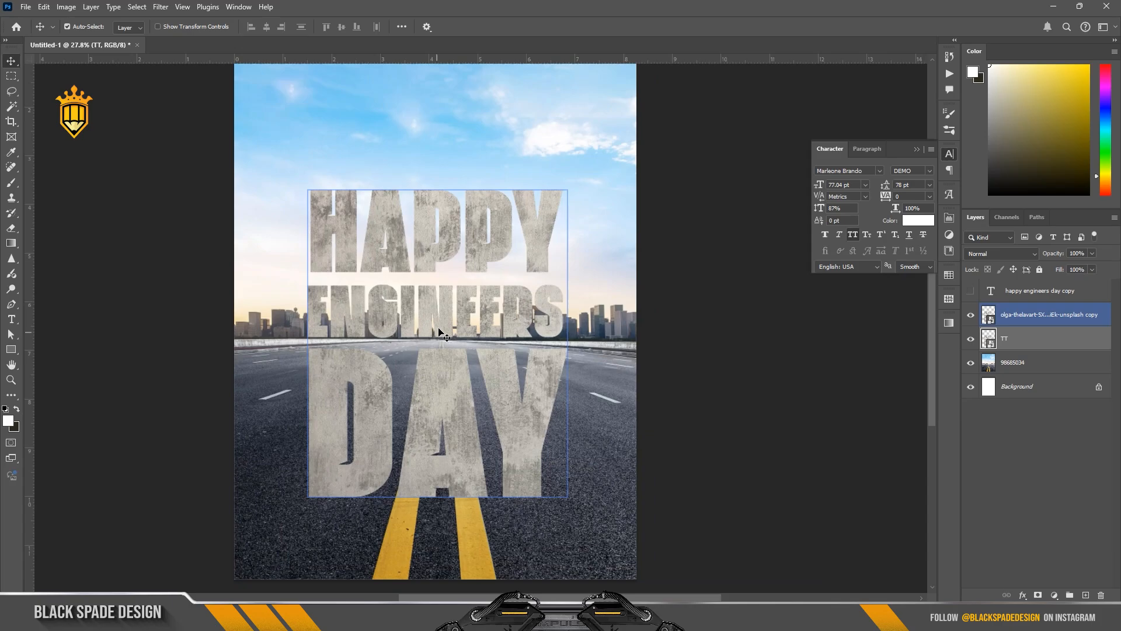
- Apply the Eye Candy 7 Extrude filter to the TT layer with direction 88, distance 0.49% and taper 25
click(161, 7)
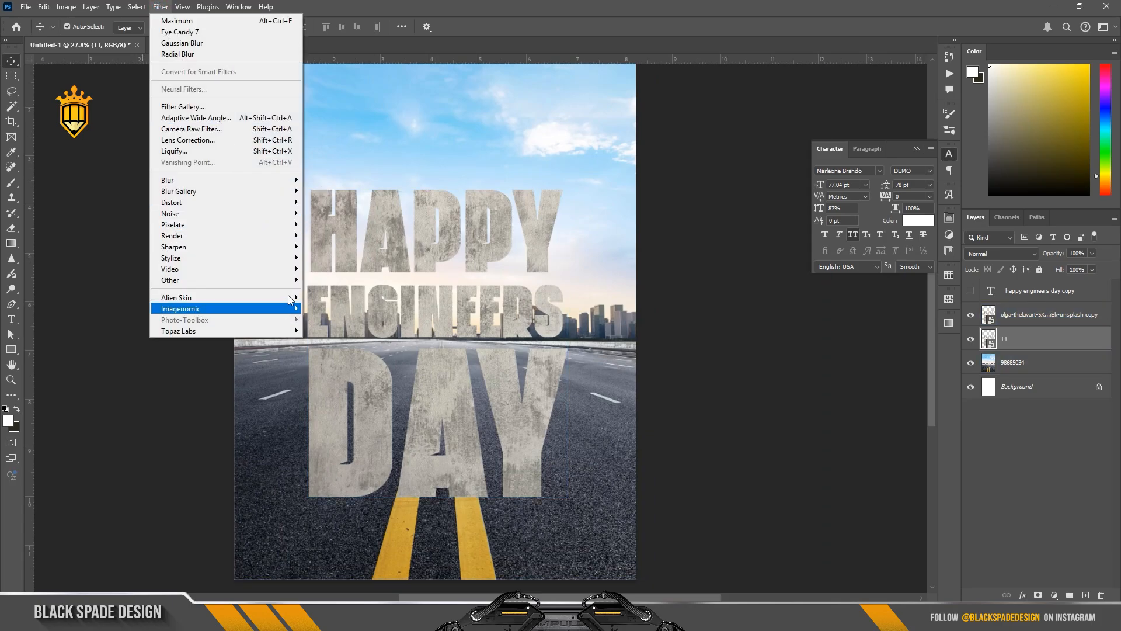
mouse_move(280, 298)
click(334, 298)
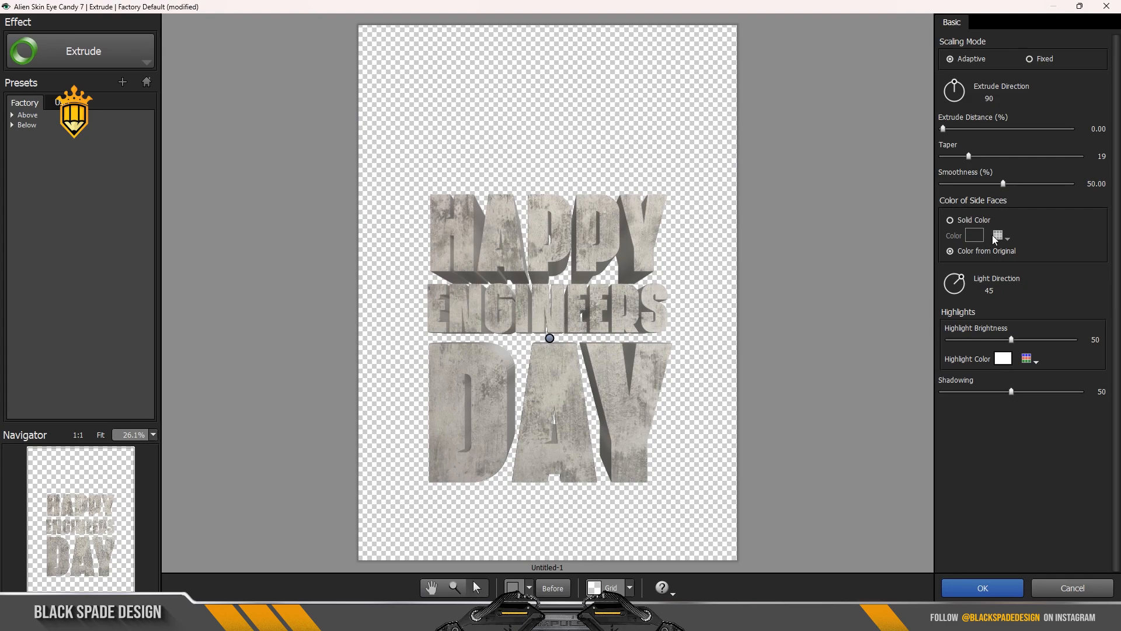
click(944, 129)
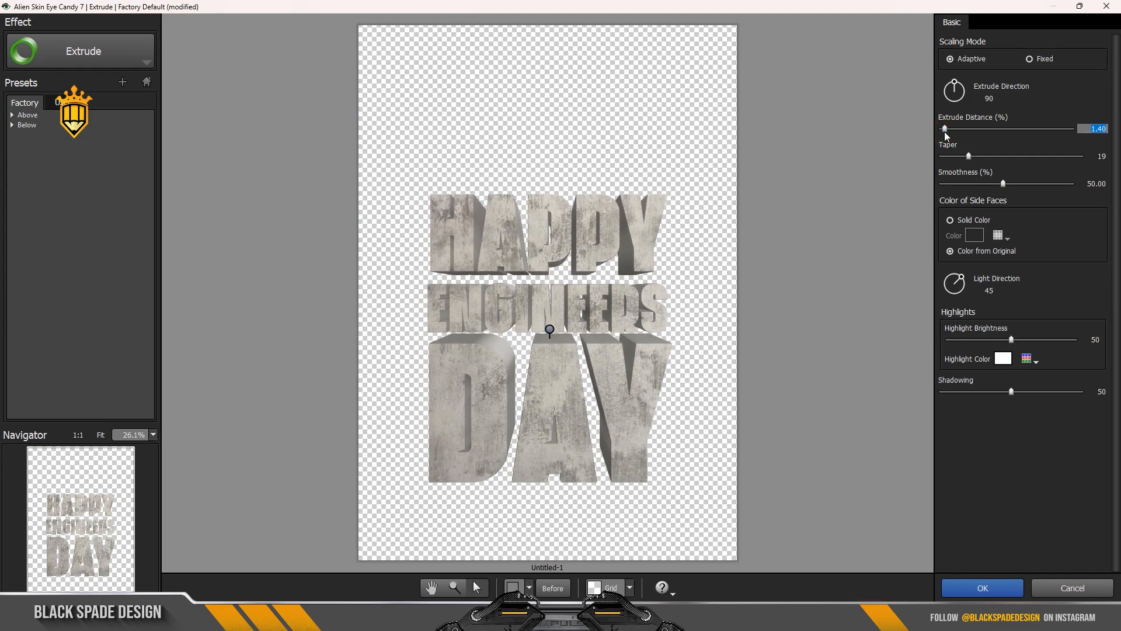
drag(946, 130, 978, 157)
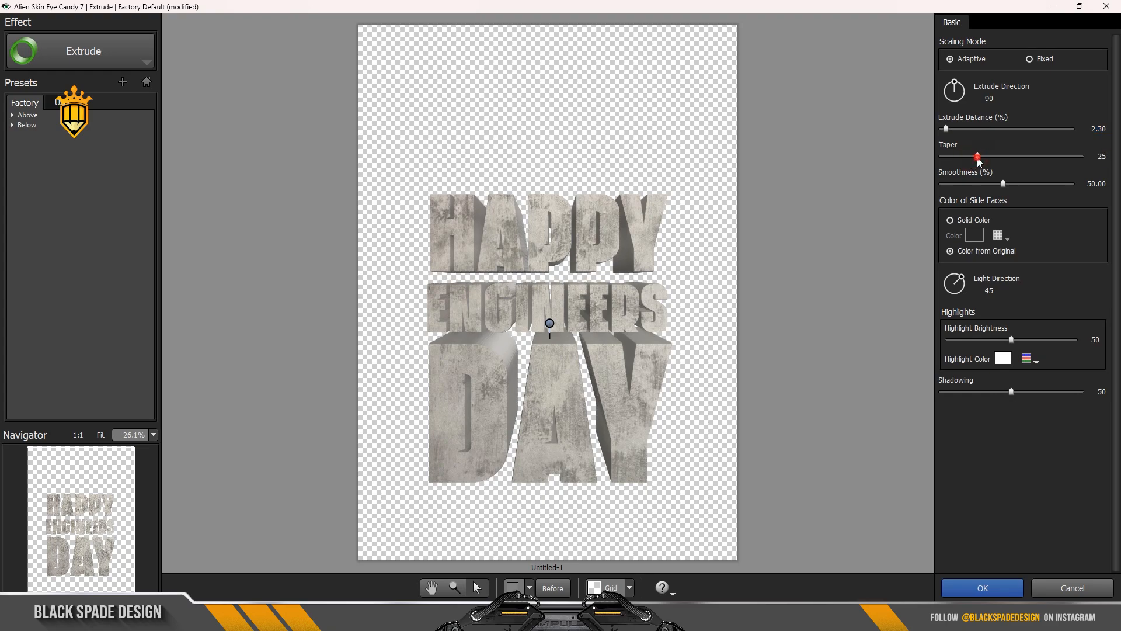
scroll(623, 286, up, 1)
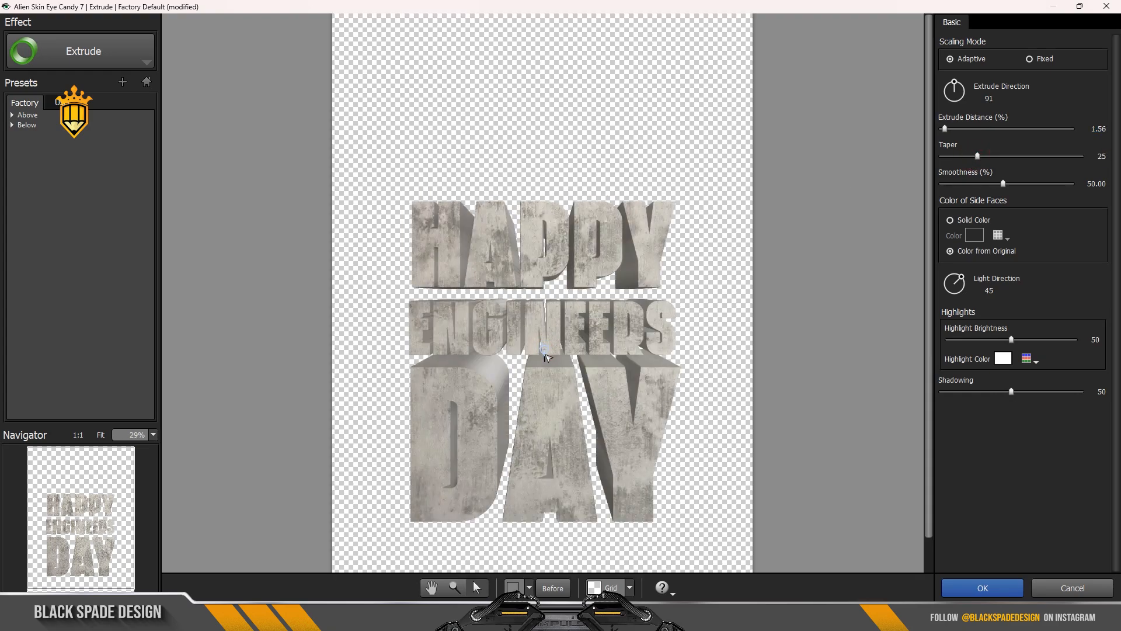
drag(544, 352, 546, 358)
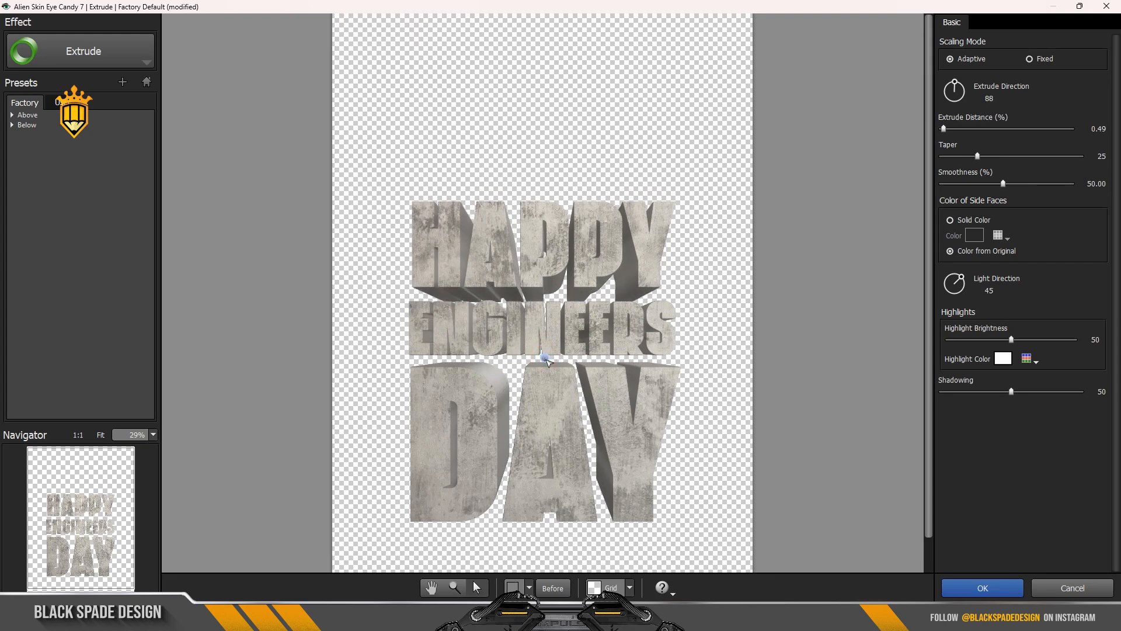
click(982, 587)
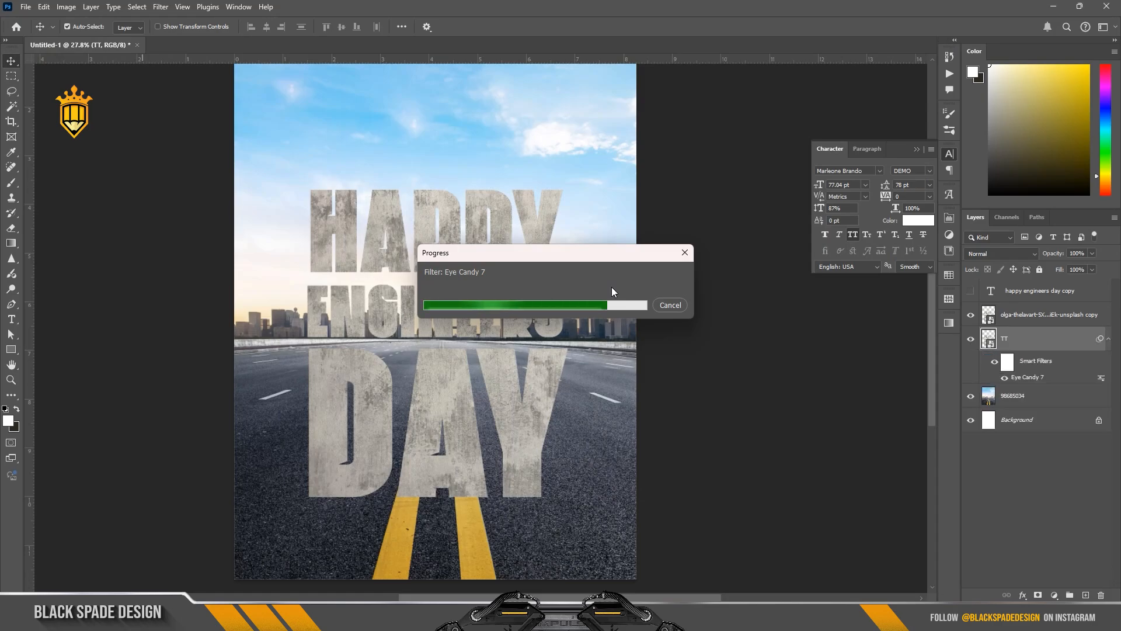
- Check the extruded text on the poster and collapse the TT layer's smart filter list
scroll(465, 266, down, 2)
scroll(478, 324, up, 2)
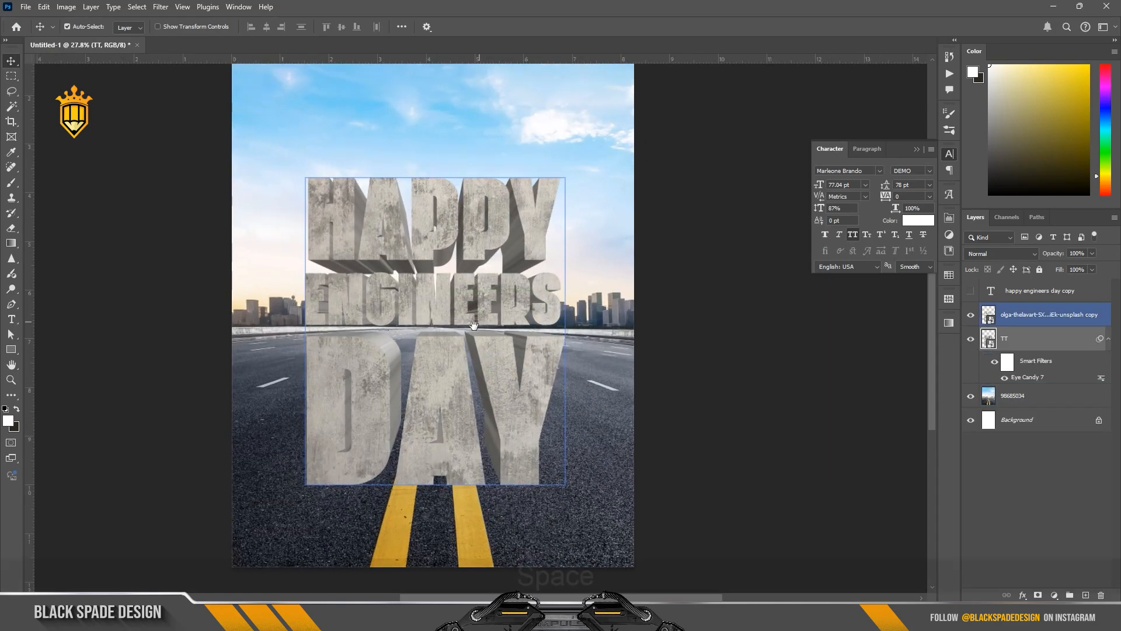
key(space)
drag(468, 326, 466, 306)
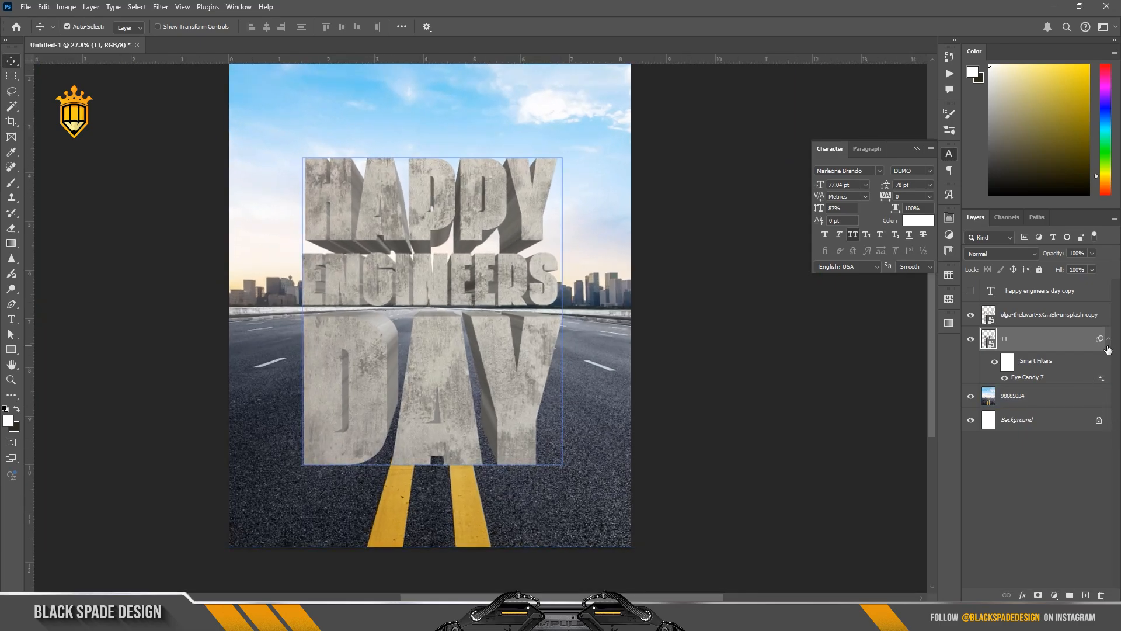
click(1106, 346)
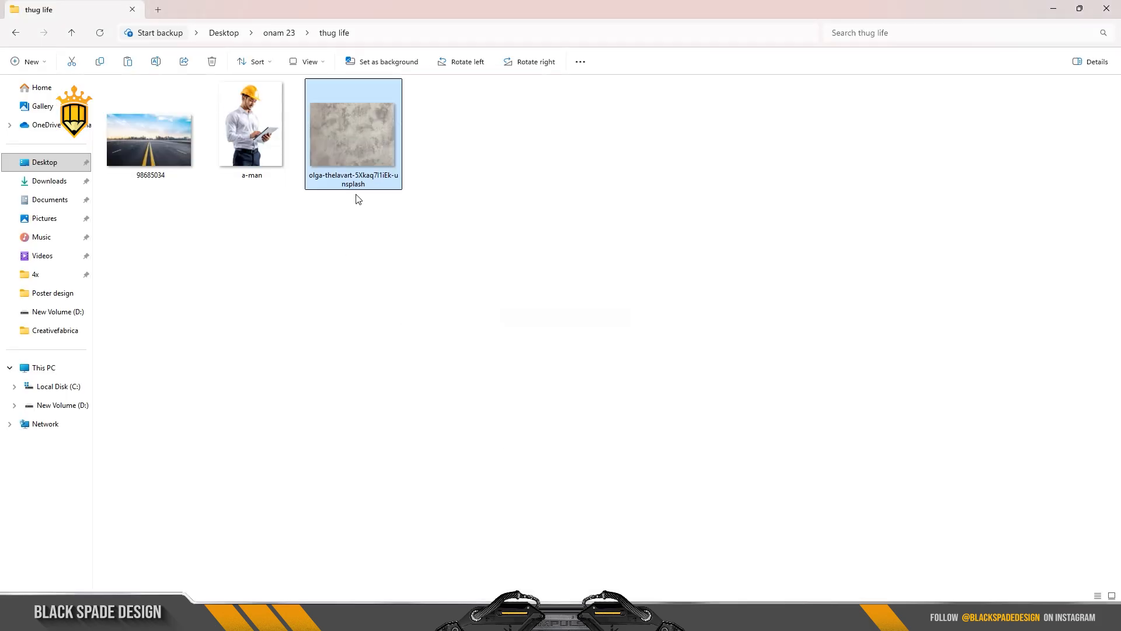
- Place the concrete texture image from the thug life folder above the TT layer, scaled to 16.08% over the text
drag(357, 195, 628, 556)
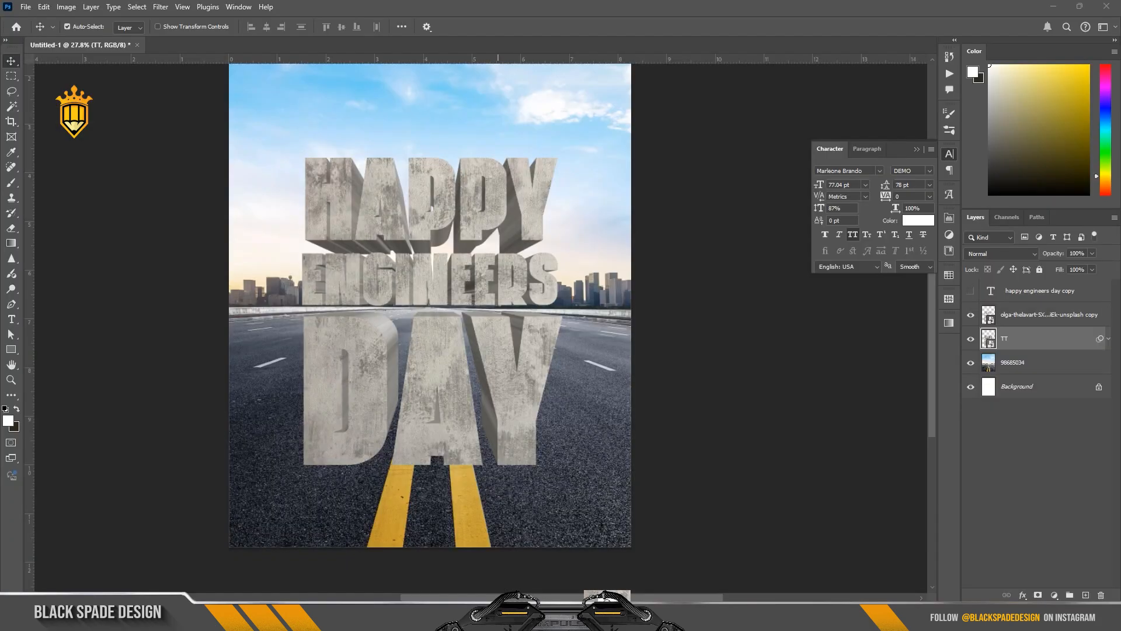
click(399, 427)
drag(613, 175, 634, 172)
key(Return)
- Set the new texture layer's blend mode to Multiply and its opacity to 75%
click(986, 253)
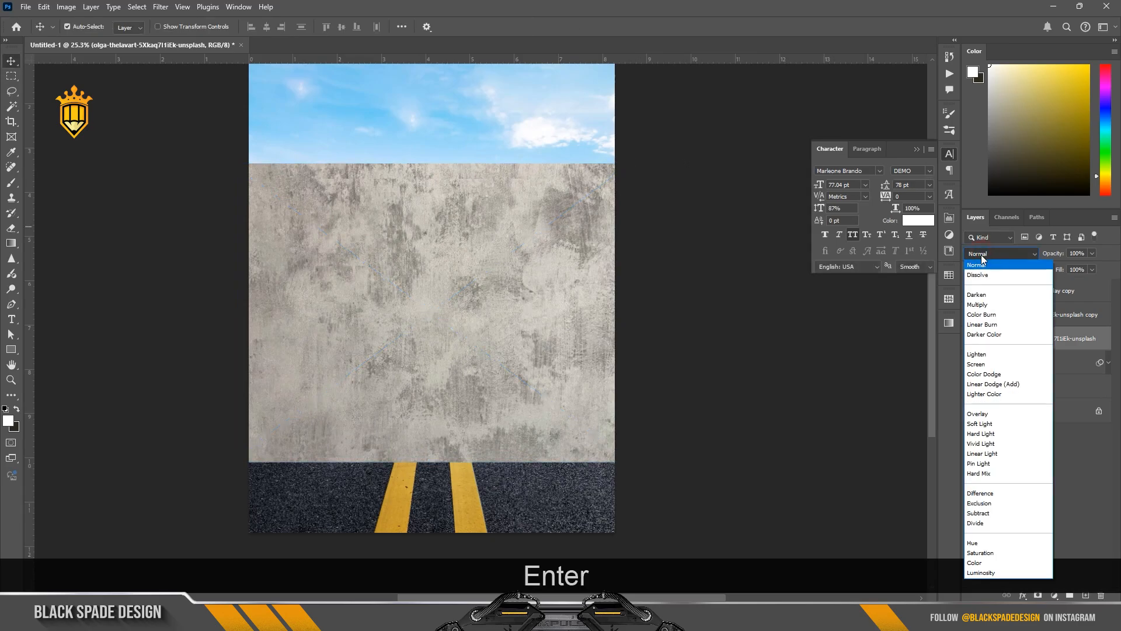
click(981, 305)
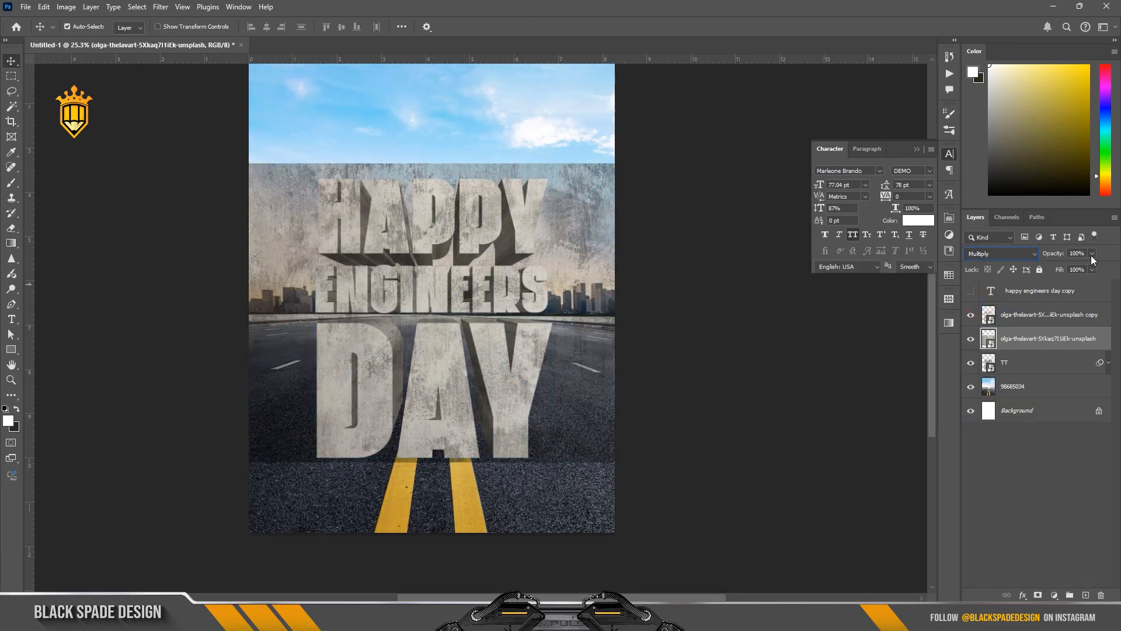
text(75)
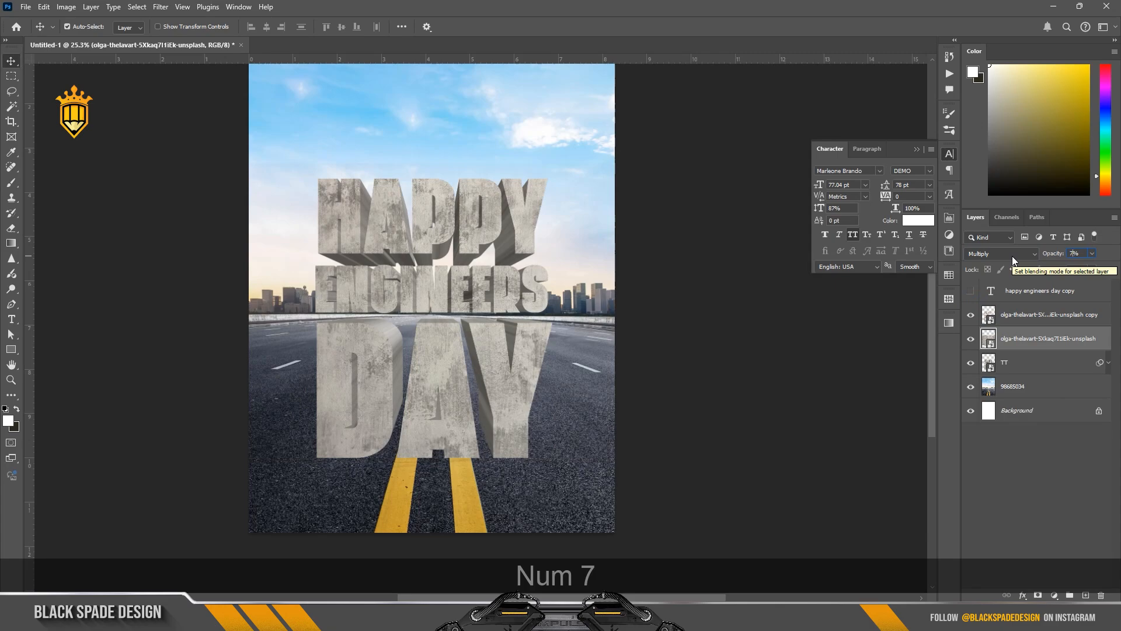
key(Return)
- Move the texture to the poster's left half and distort its corners so it recedes in perspective toward the centre
key(ctrl)
key(ctrl+t)
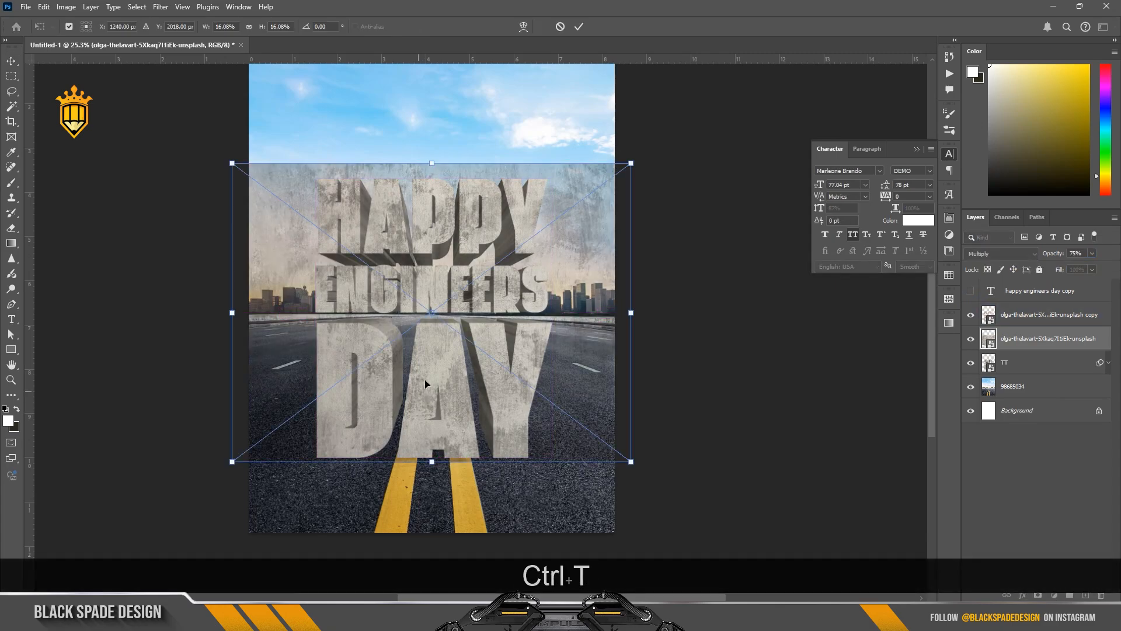
drag(506, 292, 418, 299)
drag(543, 169, 516, 271)
drag(543, 468, 509, 432)
drag(146, 469, 132, 556)
drag(144, 170, 135, 76)
drag(467, 348, 413, 324)
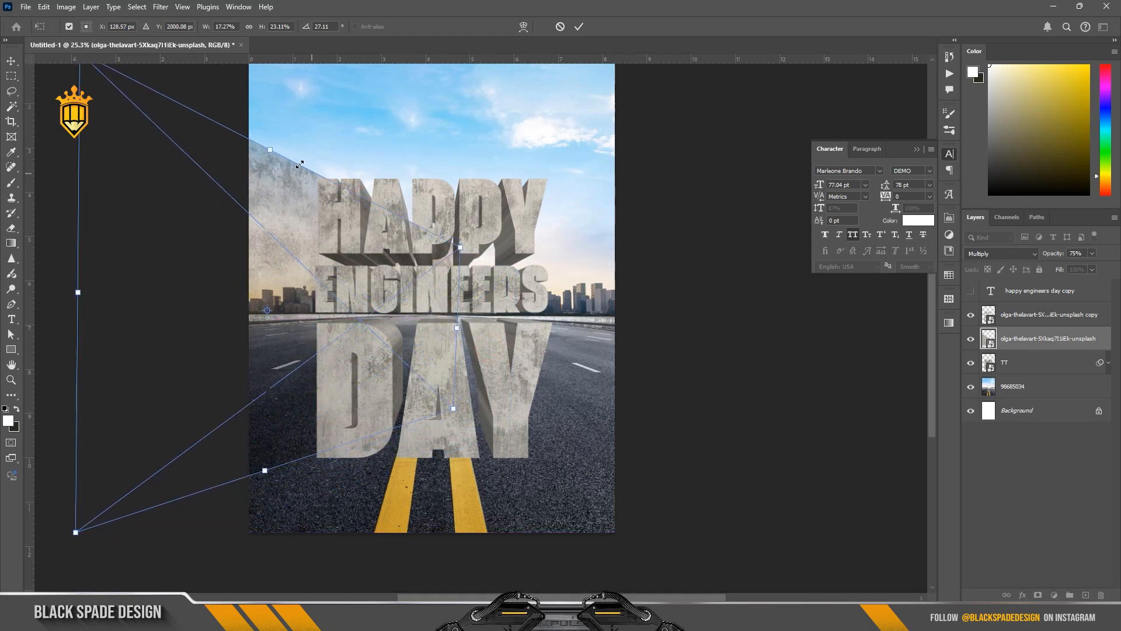
- Stretch the perspective texture's inner edge to span from the top of HAPPY to below DAY
drag(461, 247, 513, 177)
drag(478, 328, 411, 320)
drag(453, 432, 451, 482)
drag(462, 217, 457, 184)
drag(426, 380, 422, 380)
scroll(422, 190, up, 6)
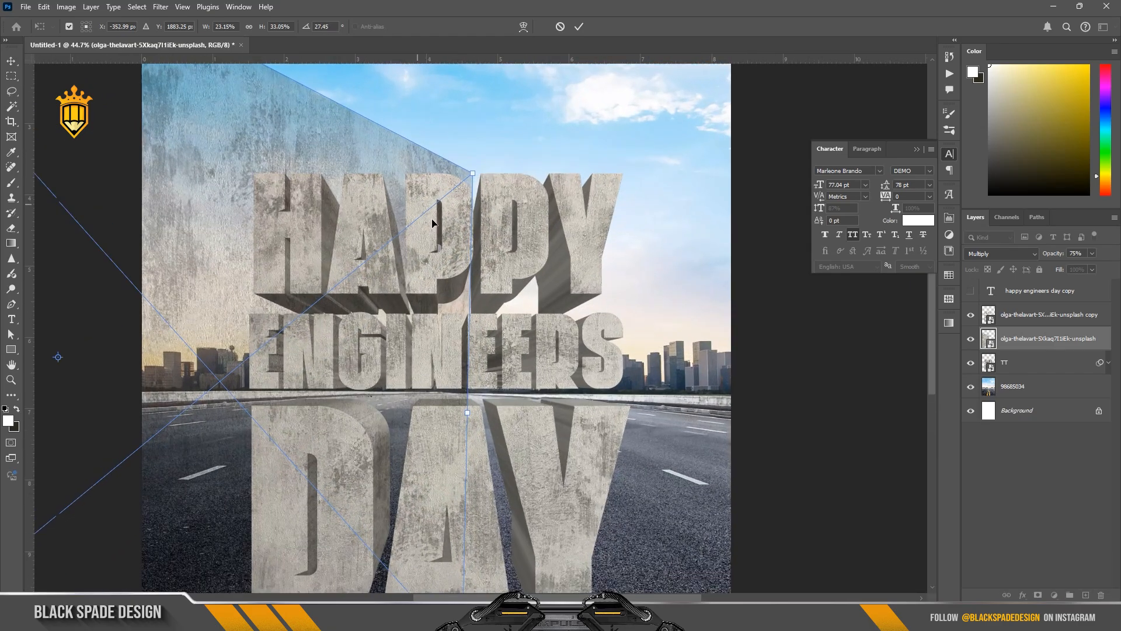
- Straighten the texture's inner edge along the poster's centre, apply the transform and clip the texture to the TT layer
scroll(473, 433, down, 2)
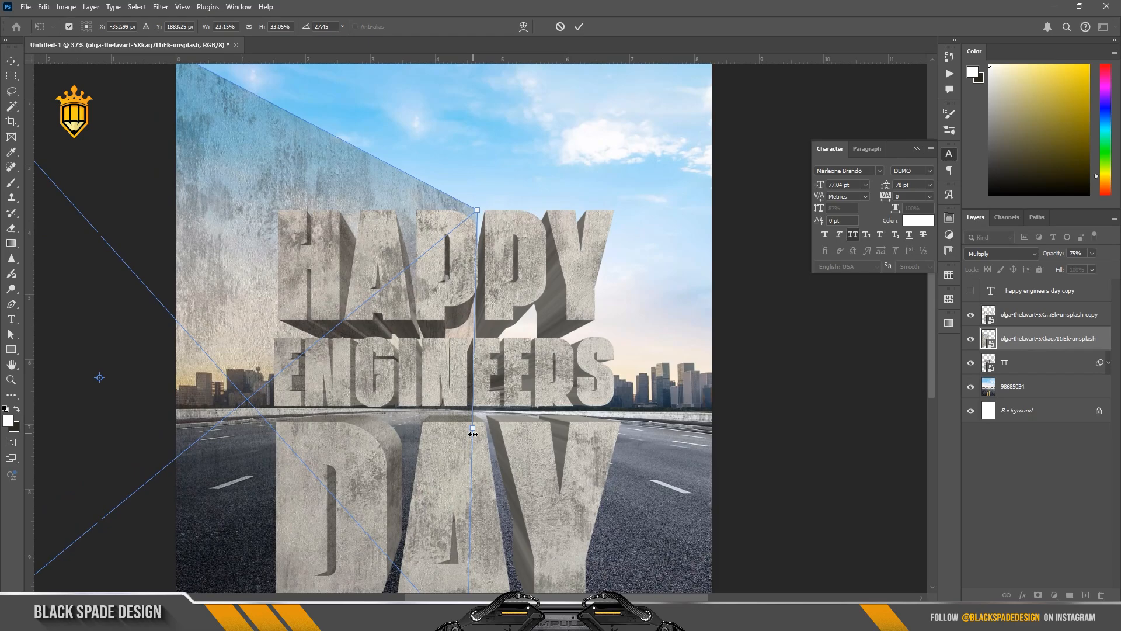
scroll(472, 433, down, 3)
drag(472, 429, 475, 355)
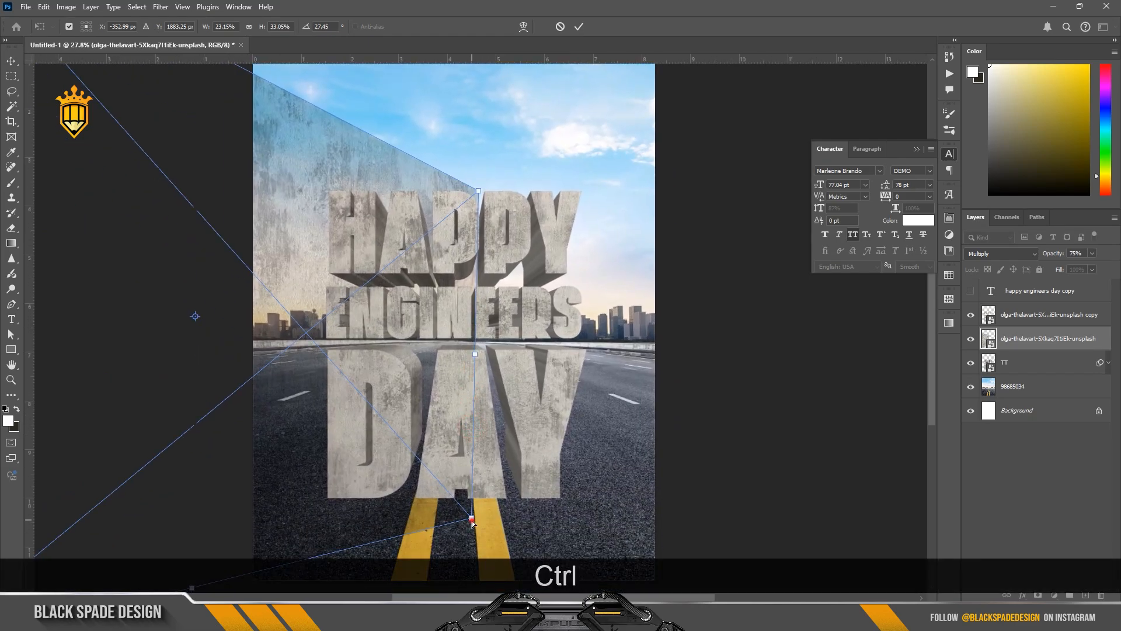
drag(473, 519, 481, 522)
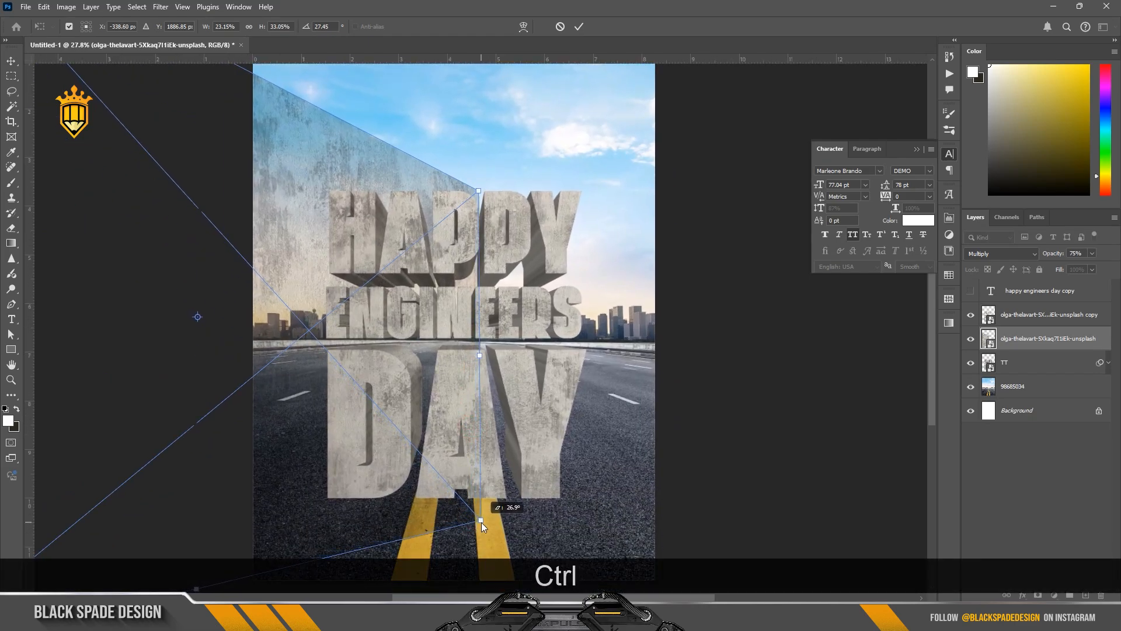
scroll(483, 205, up, 5)
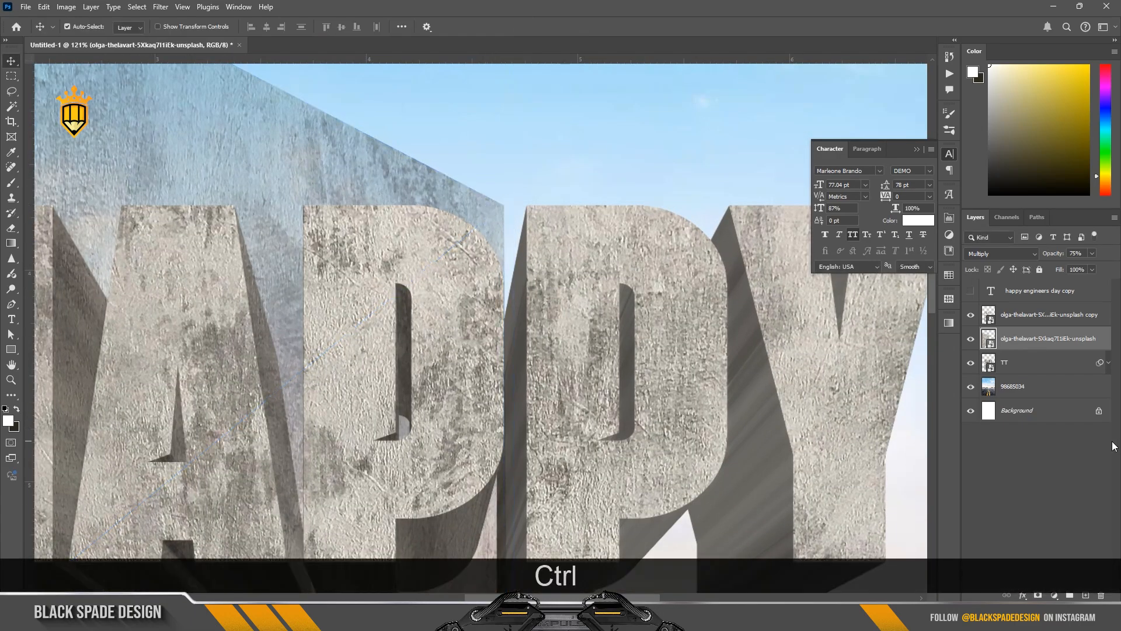
key(ctrl+alt+g)
scroll(567, 316, down, 5)
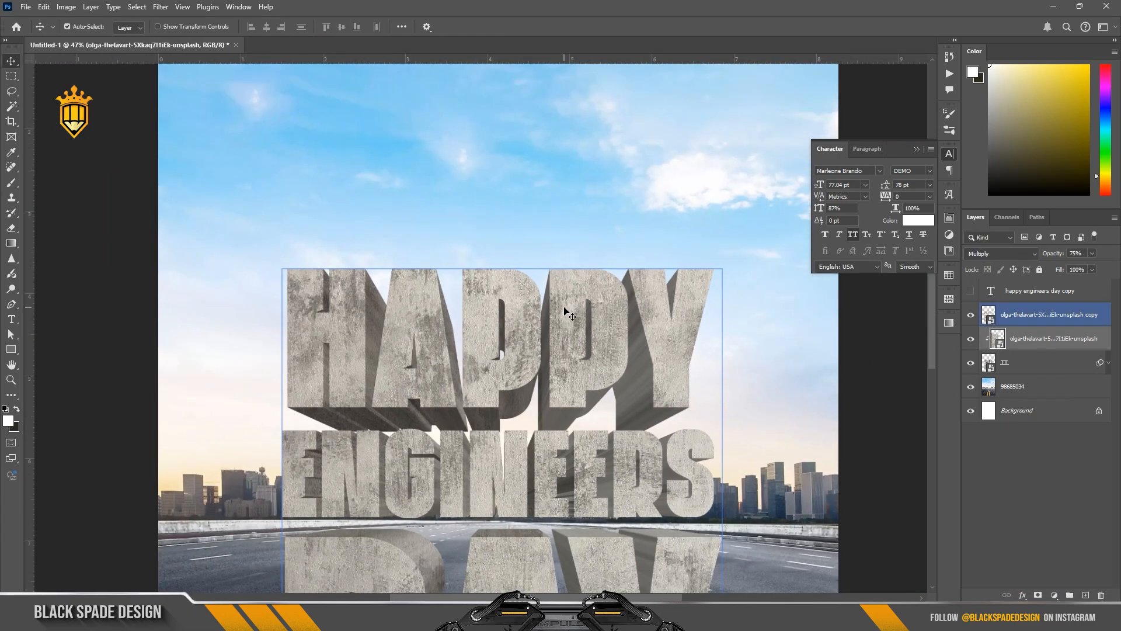
- Duplicate the perspective texture layer, flip the copy horizontally and move it onto the poster's right half
key(ctrl+j)
key(ctrl+t)
right_click(425, 280)
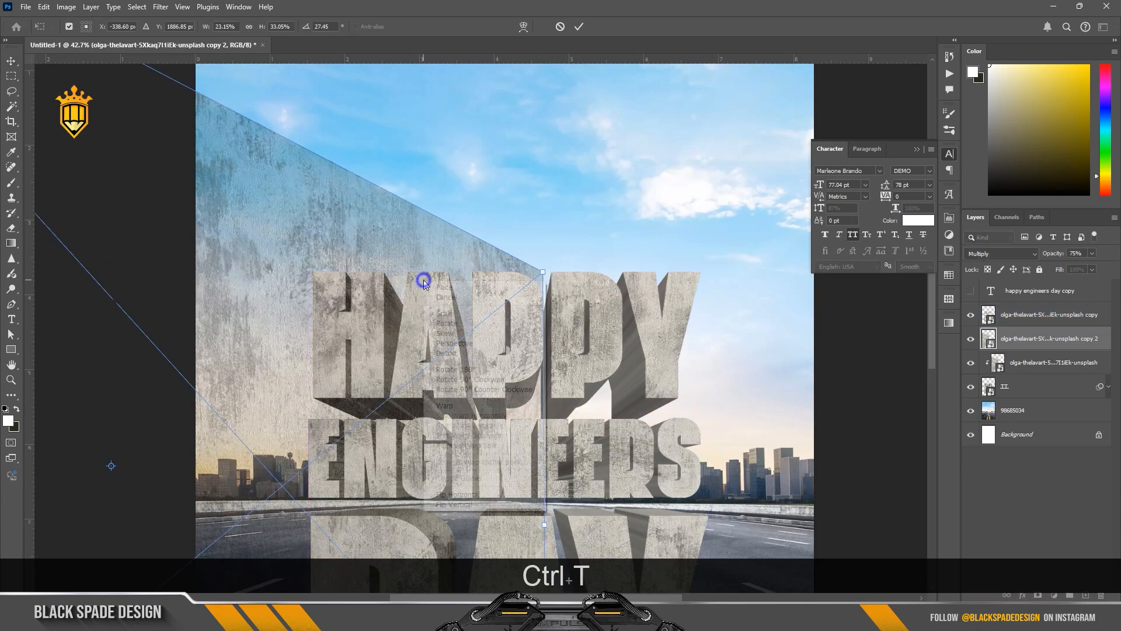
click(471, 497)
drag(380, 303, 675, 293)
drag(536, 428, 633, 357)
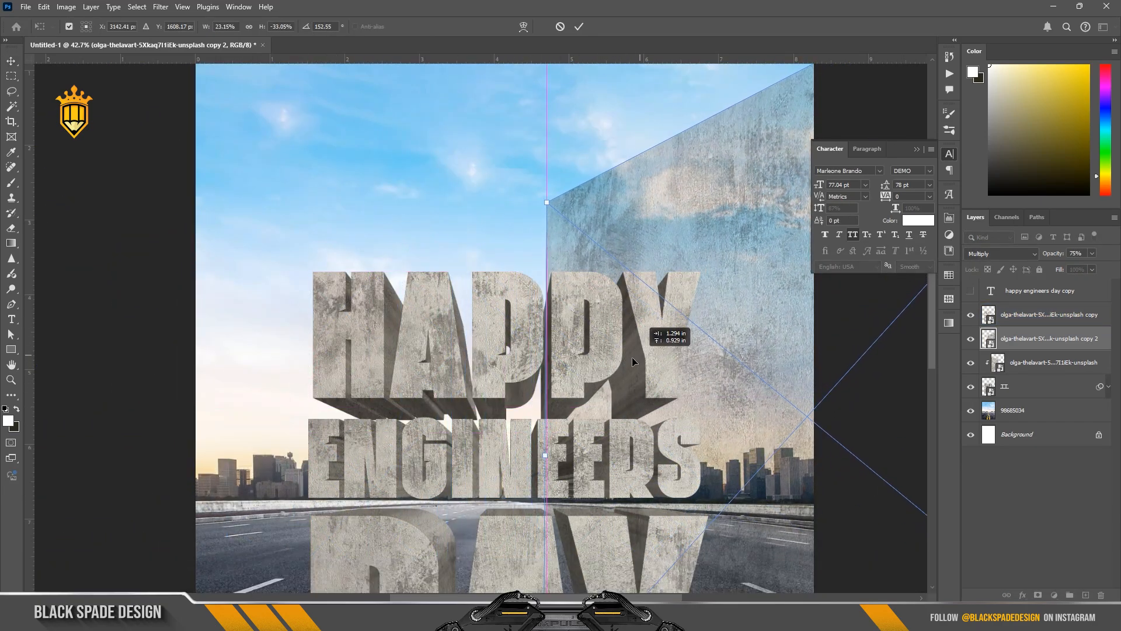
- Align the mirrored texture's inner edge with the poster's vertical centre line
scroll(558, 403, up, 6)
drag(557, 390, 551, 387)
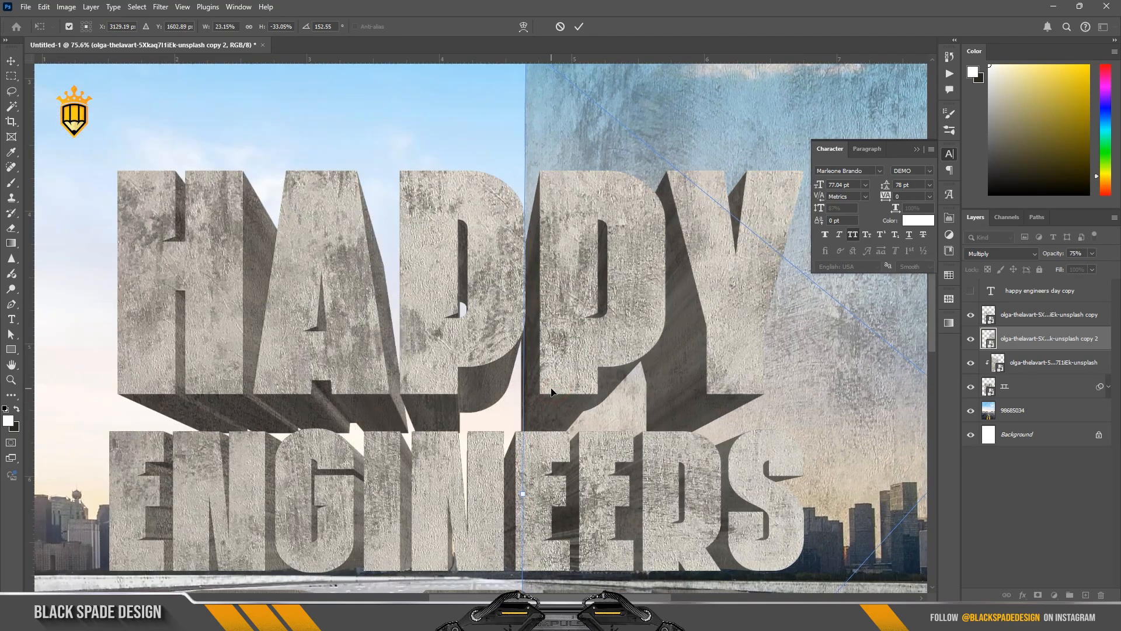
drag(520, 496, 520, 500)
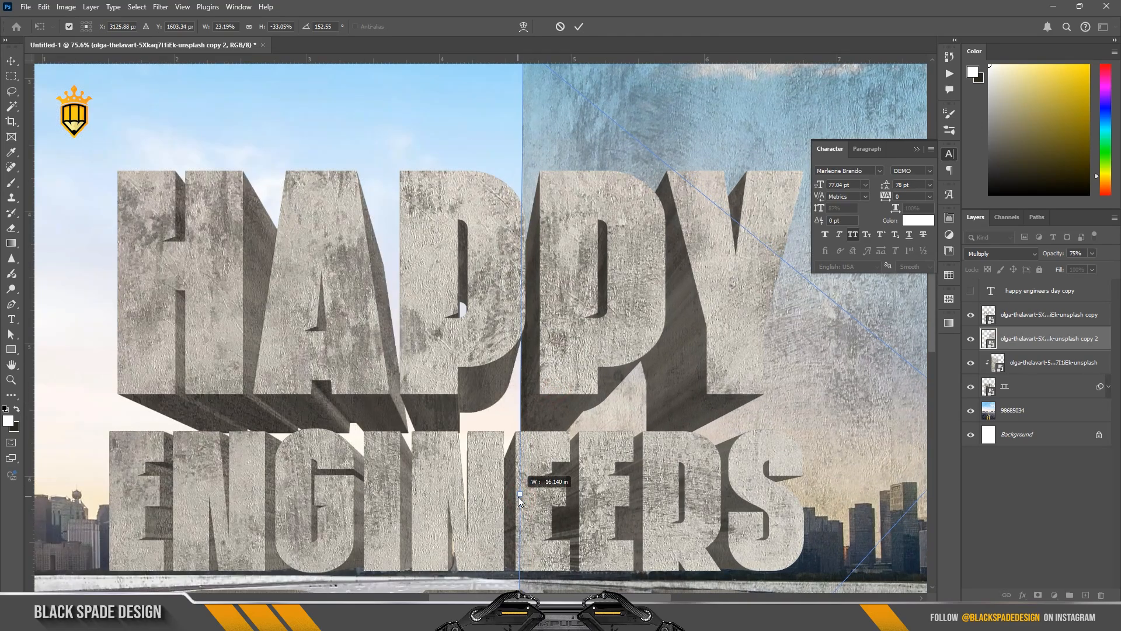
- Stretch the mirrored texture downward past the base of DAY, apply the transform and clip it to the TT layer
scroll(520, 500, down, 4)
drag(569, 464, 573, 277)
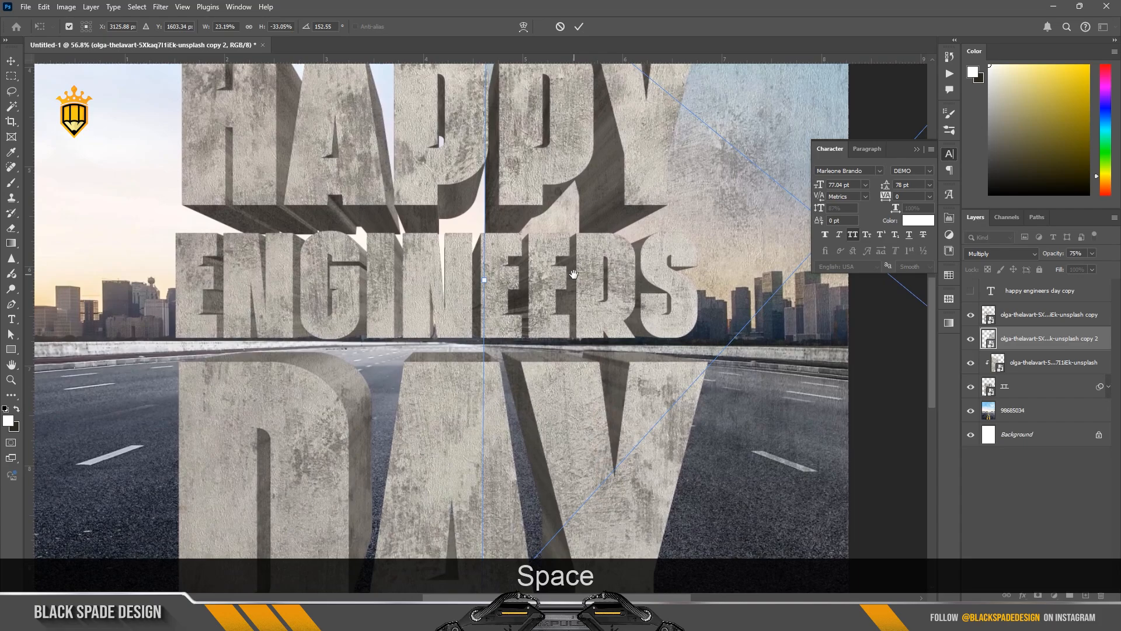
scroll(573, 277, down, 2)
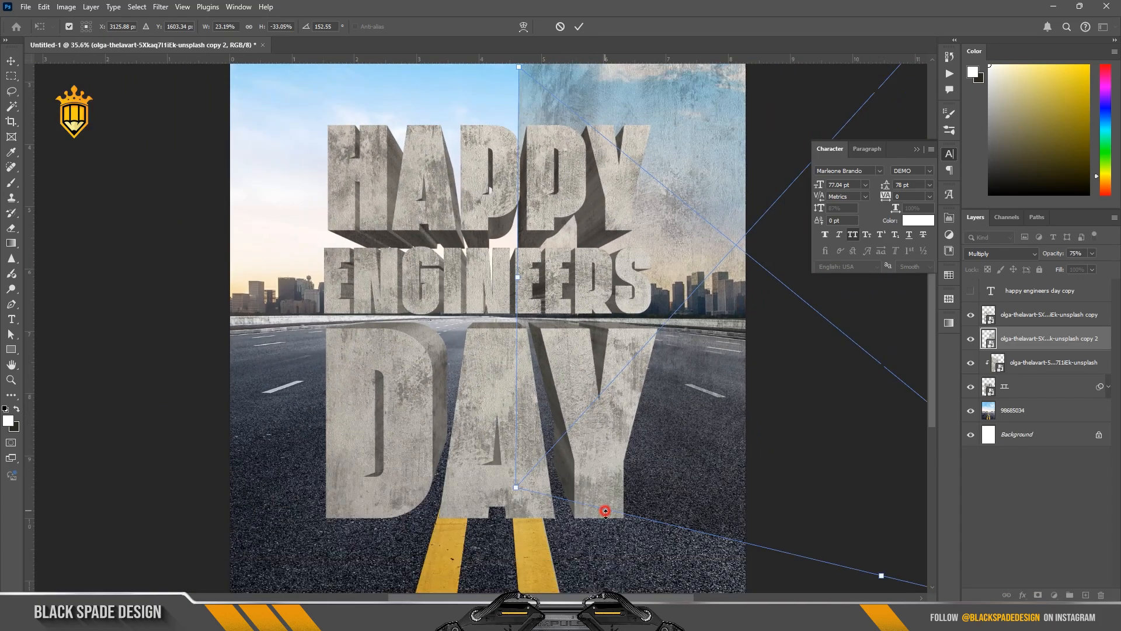
drag(606, 511, 609, 542)
key(Return)
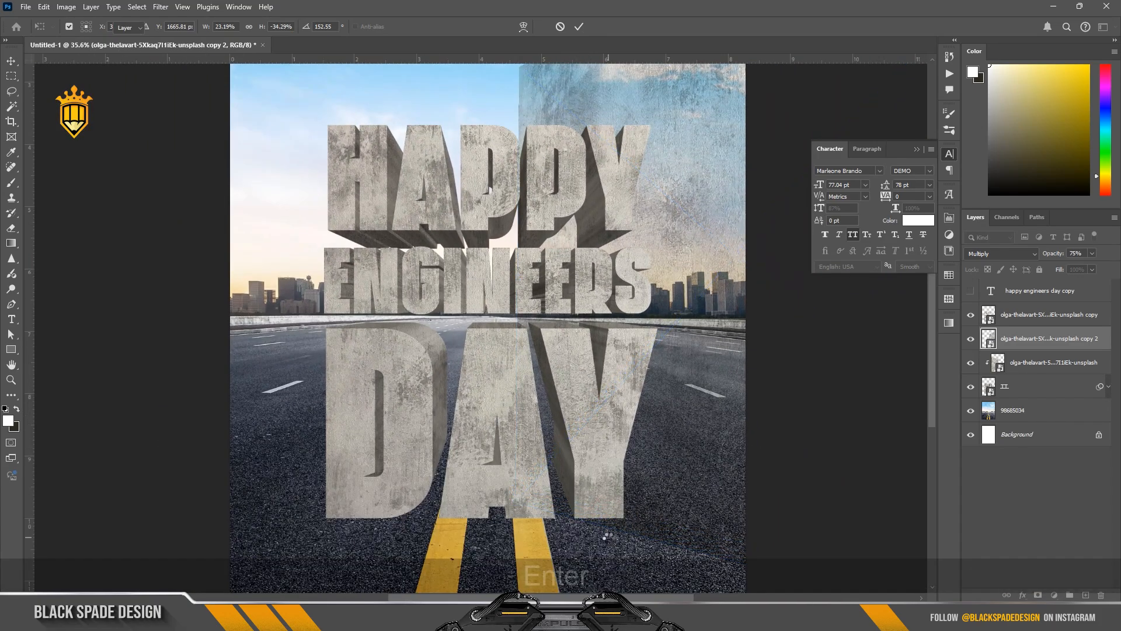
key(ctrl+alt+g)
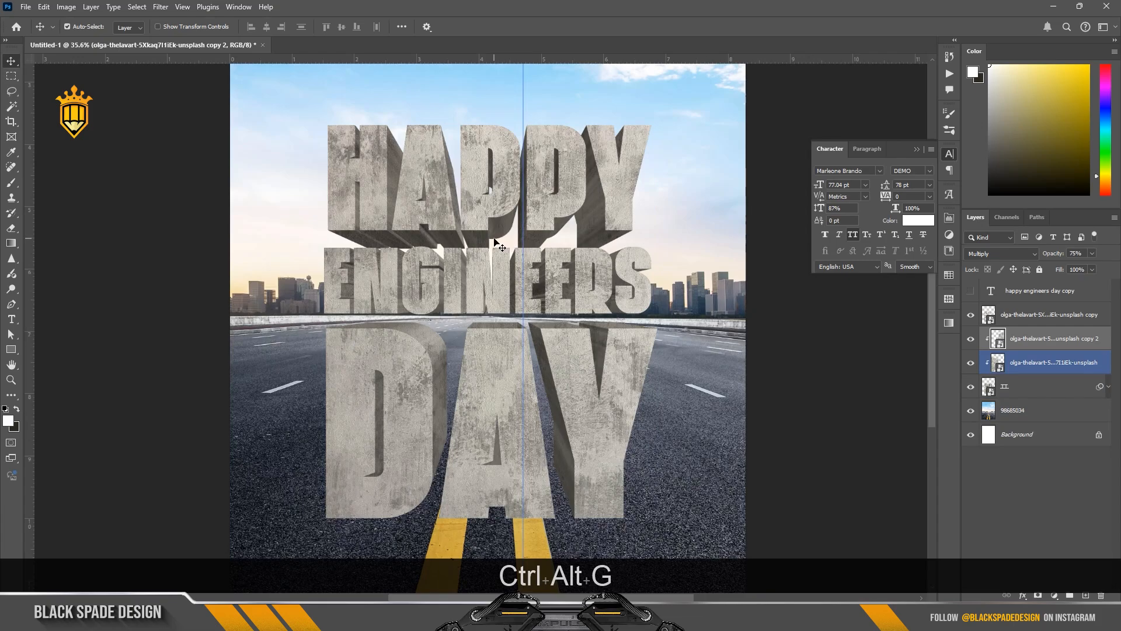
- Add a Curves adjustment clipped to the front-face texture layer, with the black point's input at 13 and the white point slightly inward
scroll(494, 242, down, 2)
scroll(485, 274, up, 4)
drag(481, 251, 481, 327)
scroll(366, 252, down, 2)
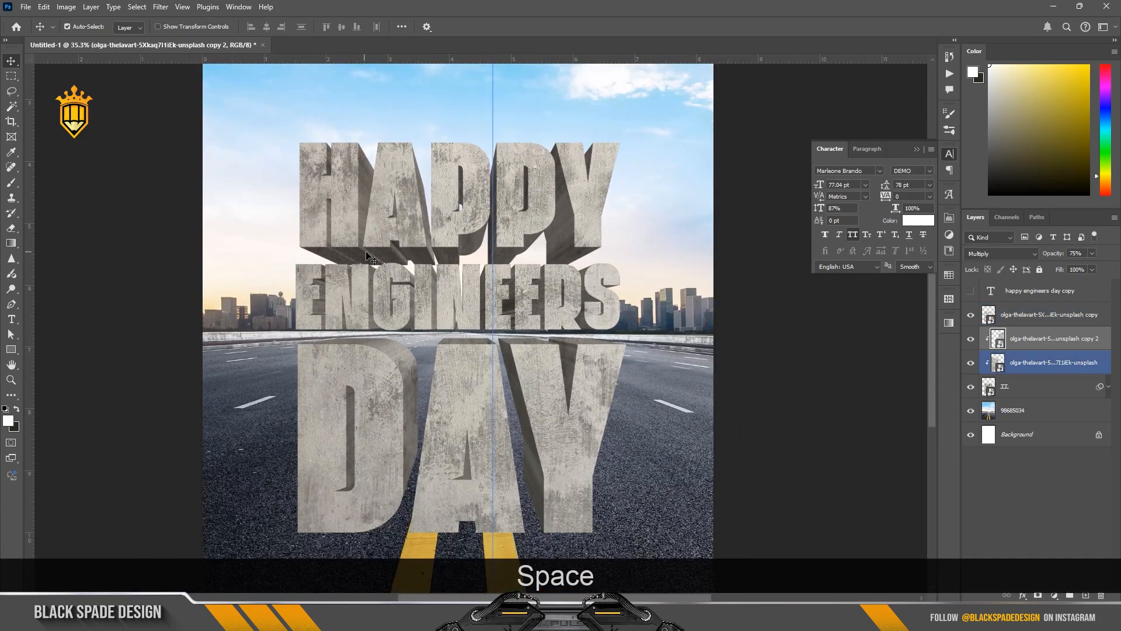
scroll(366, 252, down, 1)
click(1045, 314)
click(1054, 595)
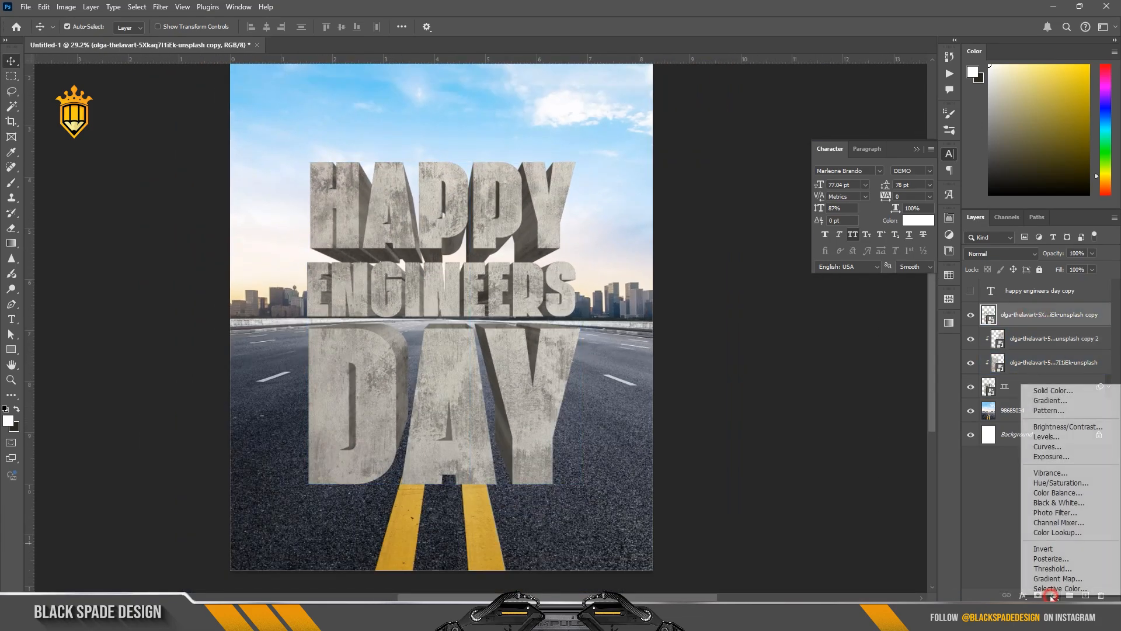
click(1043, 448)
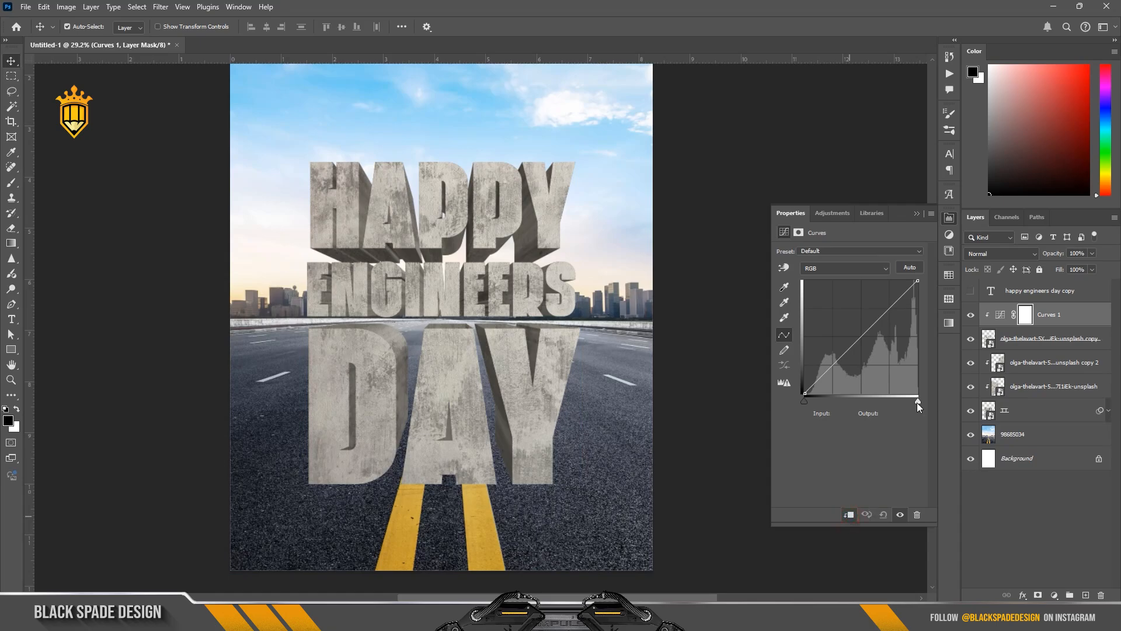
drag(916, 401, 912, 403)
drag(804, 400, 810, 404)
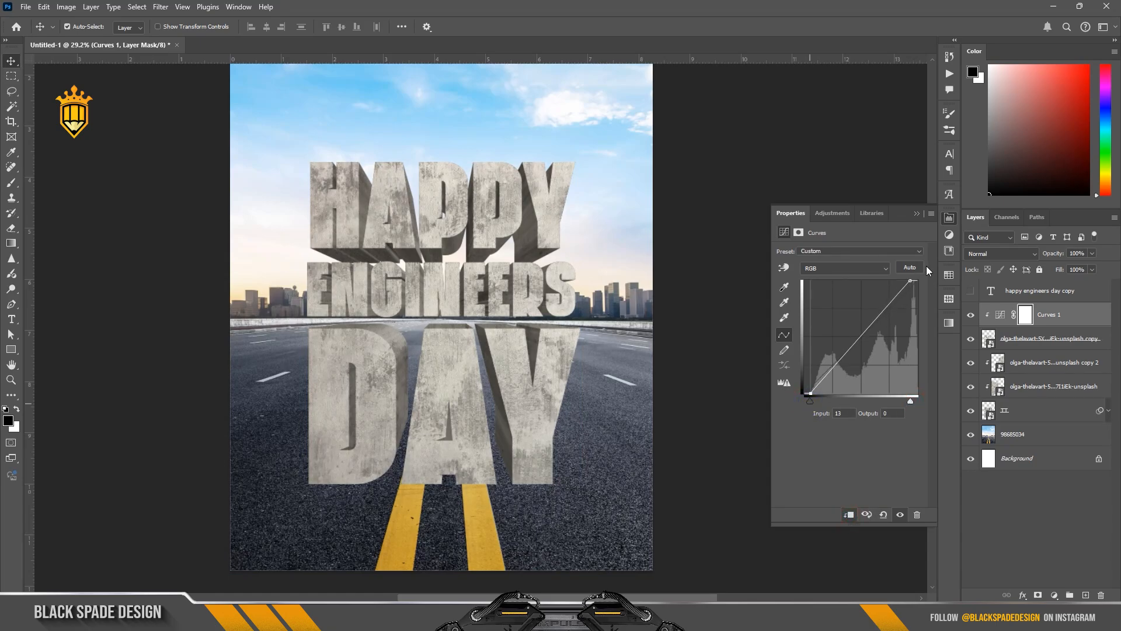
click(916, 214)
click(623, 300)
- Duplicate the front-face texture layer and place the lower copy beneath the TT layer
scroll(441, 321, down, 2)
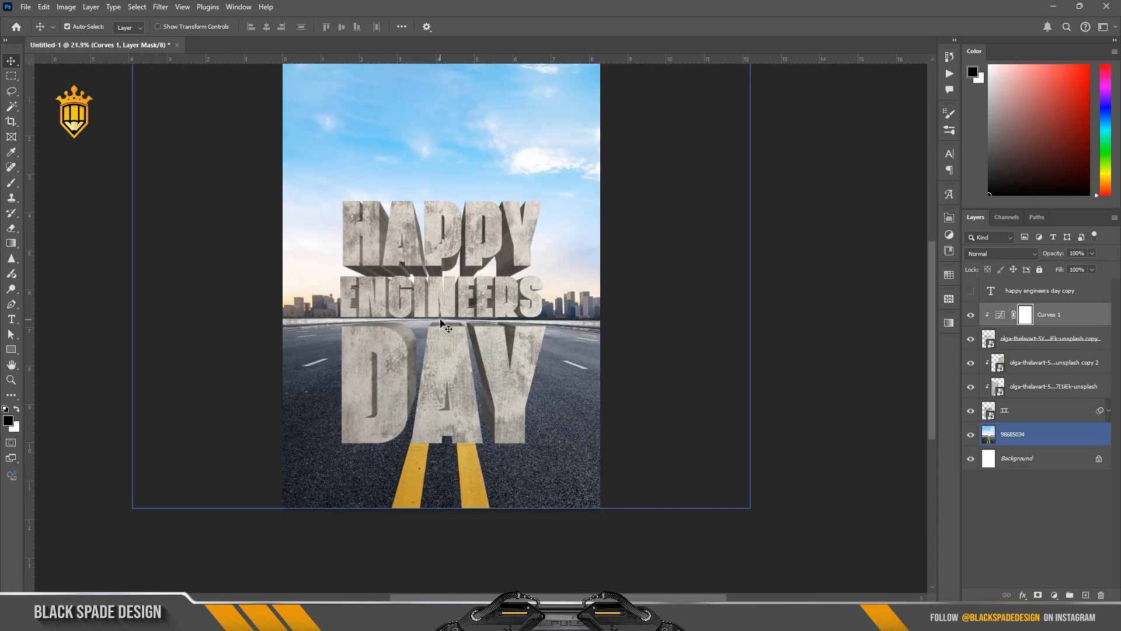
scroll(441, 321, up, 1)
click(1027, 340)
key(ctrl)
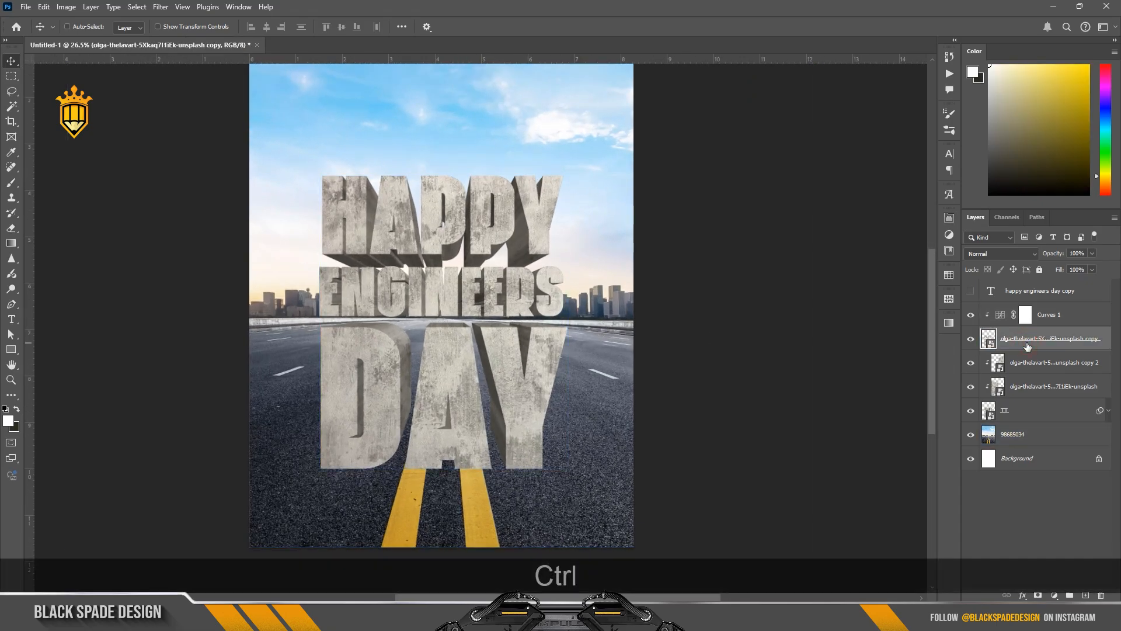
key(ctrl+j)
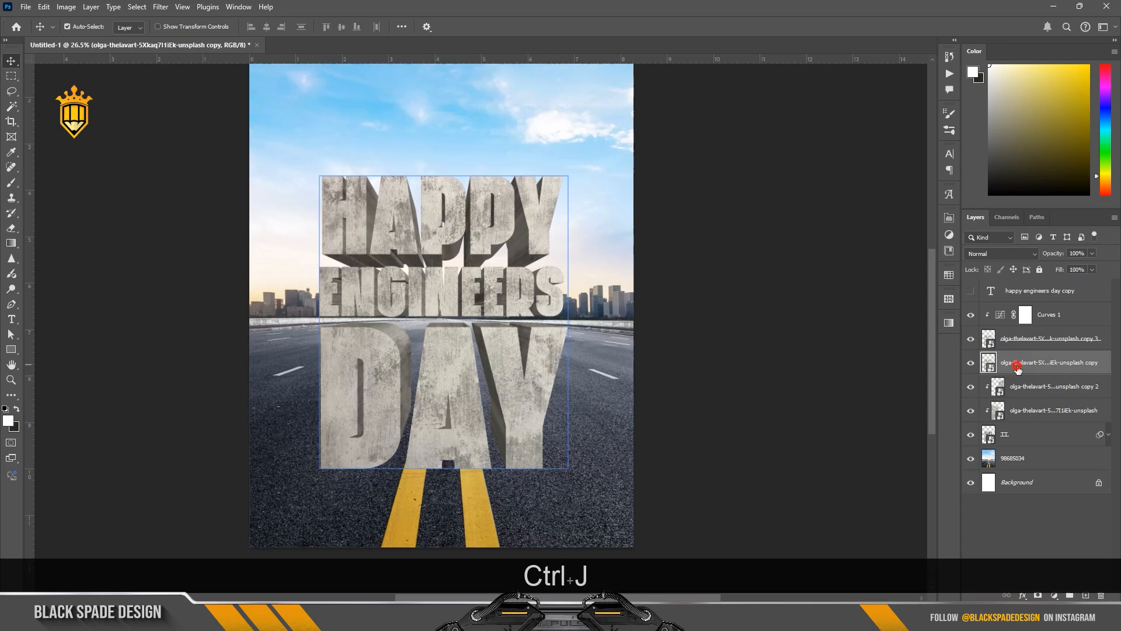
drag(1016, 368, 1011, 448)
- Apply a black Color Overlay to the copy beneath the TT layer
click(1022, 595)
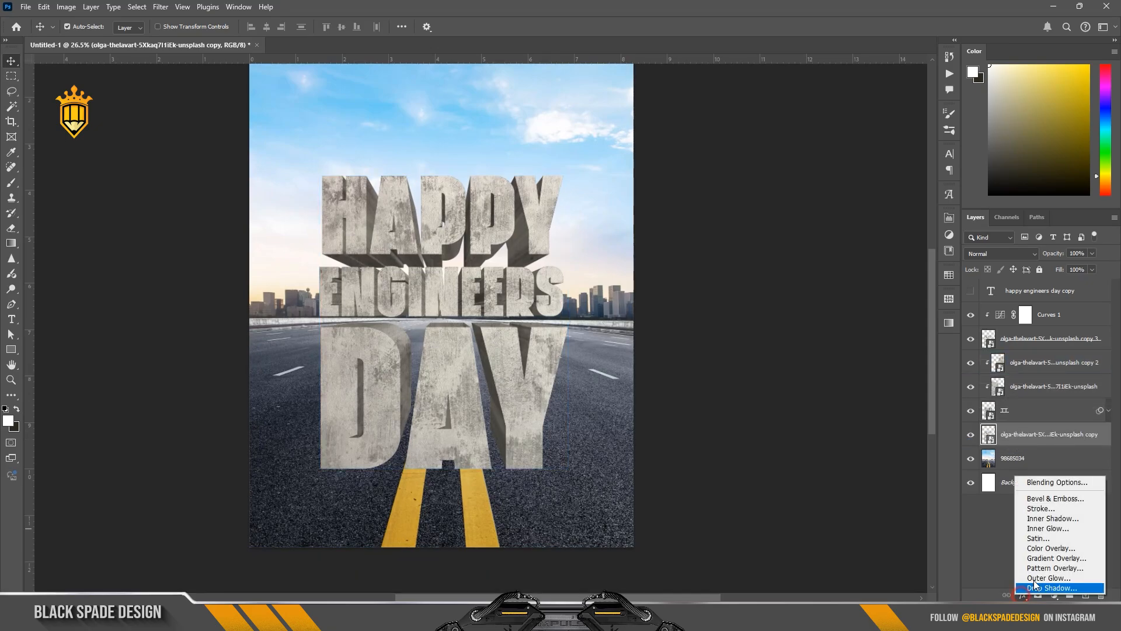
click(1046, 549)
click(934, 364)
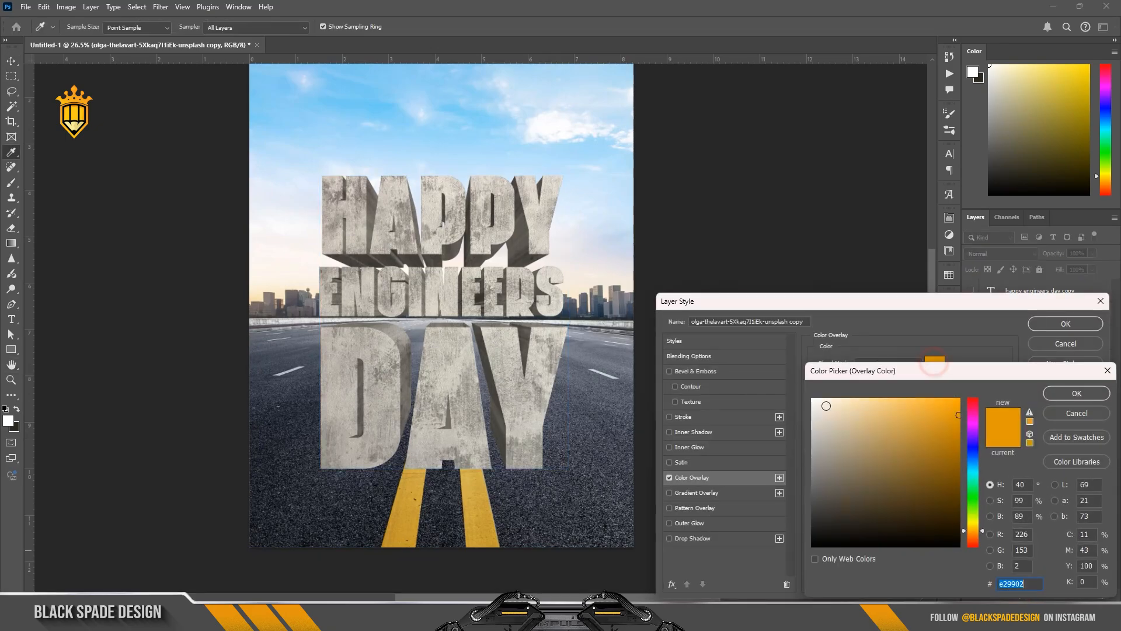
click(1076, 393)
click(1065, 323)
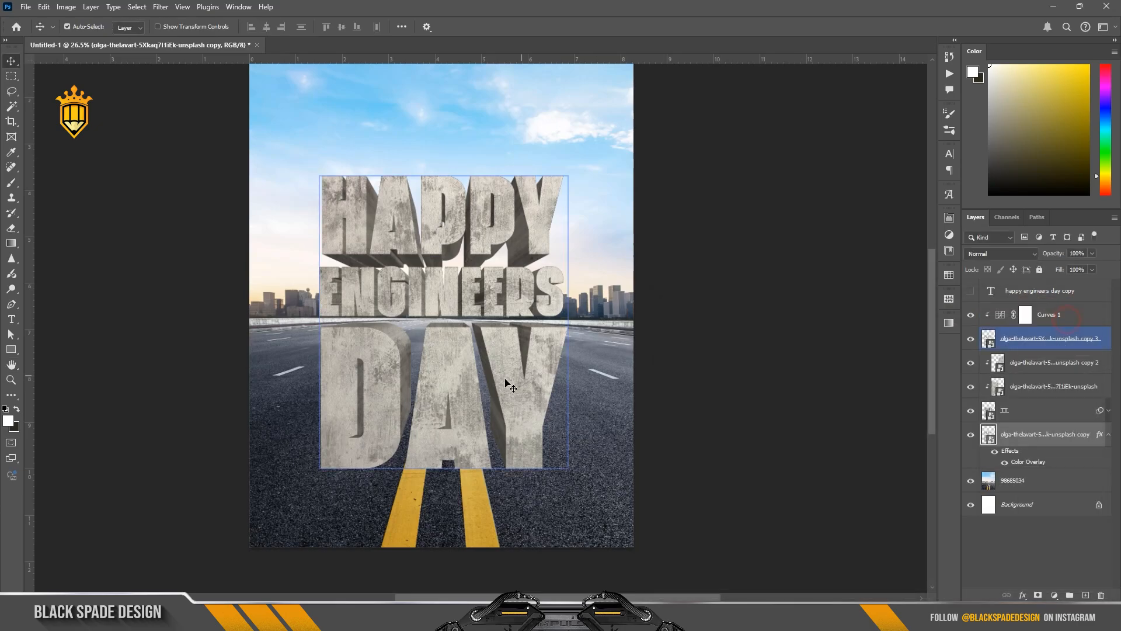
- Flip the black text copy vertically below DAY and spread its lower corners outward into a shadow perspective
scroll(514, 394, down, 2)
key(ctrl+t)
drag(456, 227, 442, 508)
scroll(426, 505, down, 2)
drag(350, 501, 286, 531)
drag(554, 505, 615, 530)
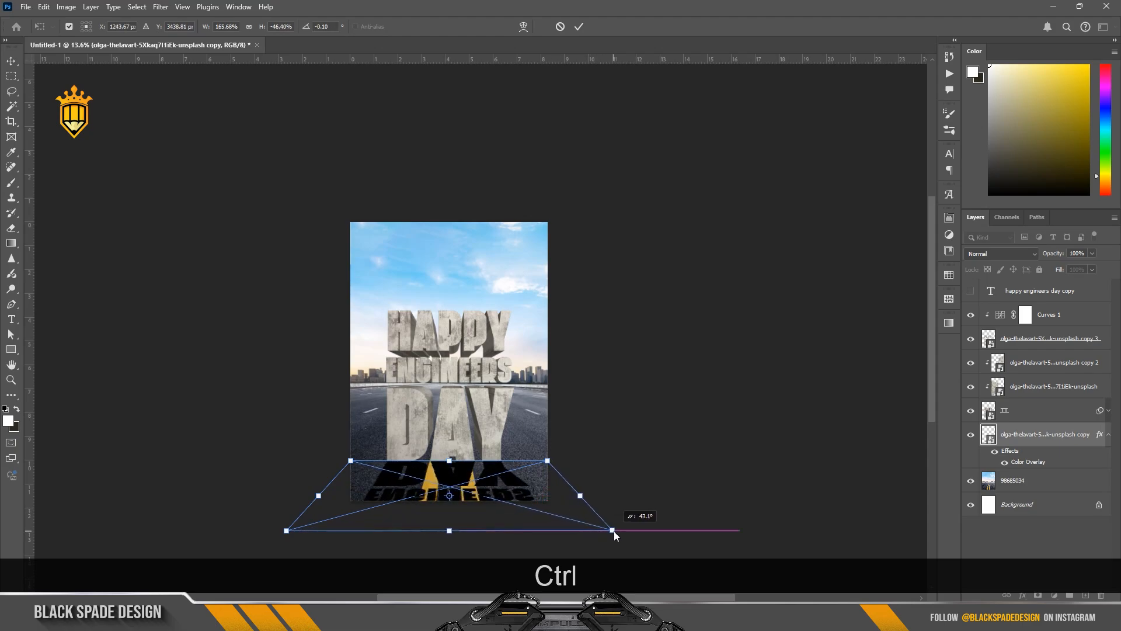
- Stretch the shadow farther down past the poster's bottom edge, align it with the base of DAY and apply the transform
scroll(460, 480, up, 5)
drag(470, 466, 473, 362)
scroll(510, 350, down, 2)
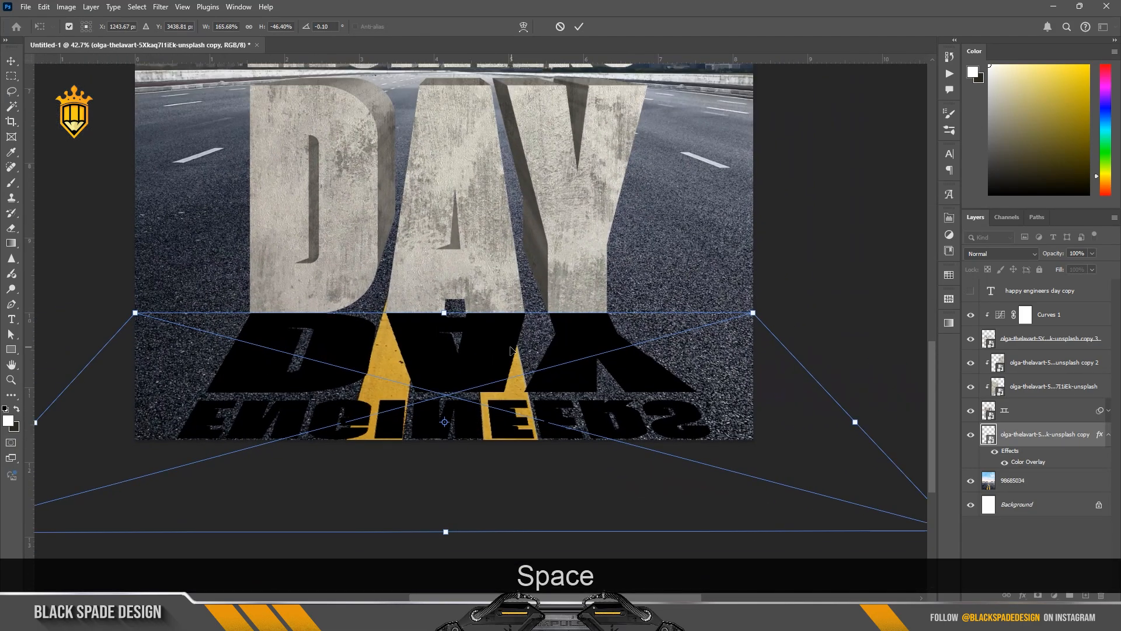
scroll(453, 353, down, 2)
drag(448, 474, 446, 583)
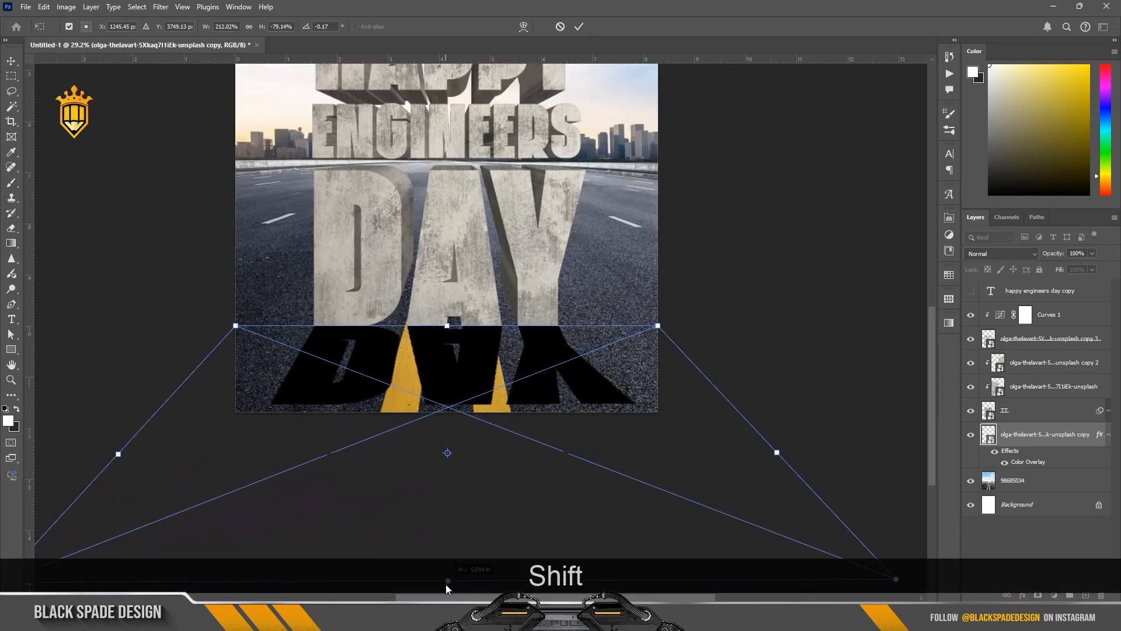
scroll(613, 326, up, 5)
drag(726, 331, 725, 331)
drag(378, 314, 549, 291)
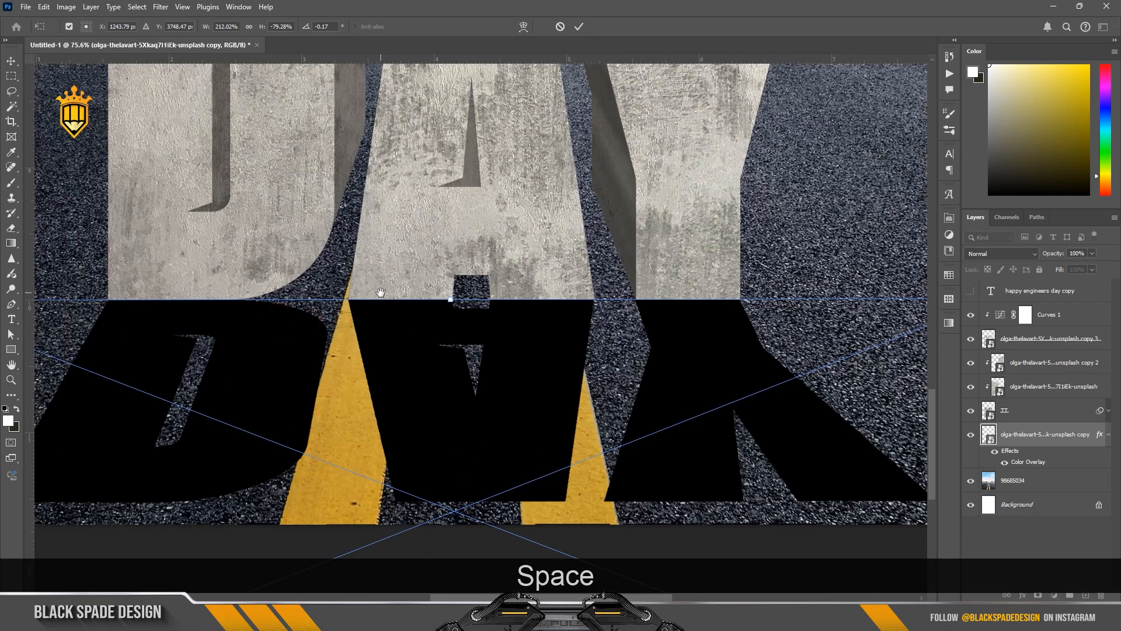
key(Return)
- Apply a Gaussian Blur with a 9.6 pixel radius to the shadow layer
scroll(459, 363, down, 4)
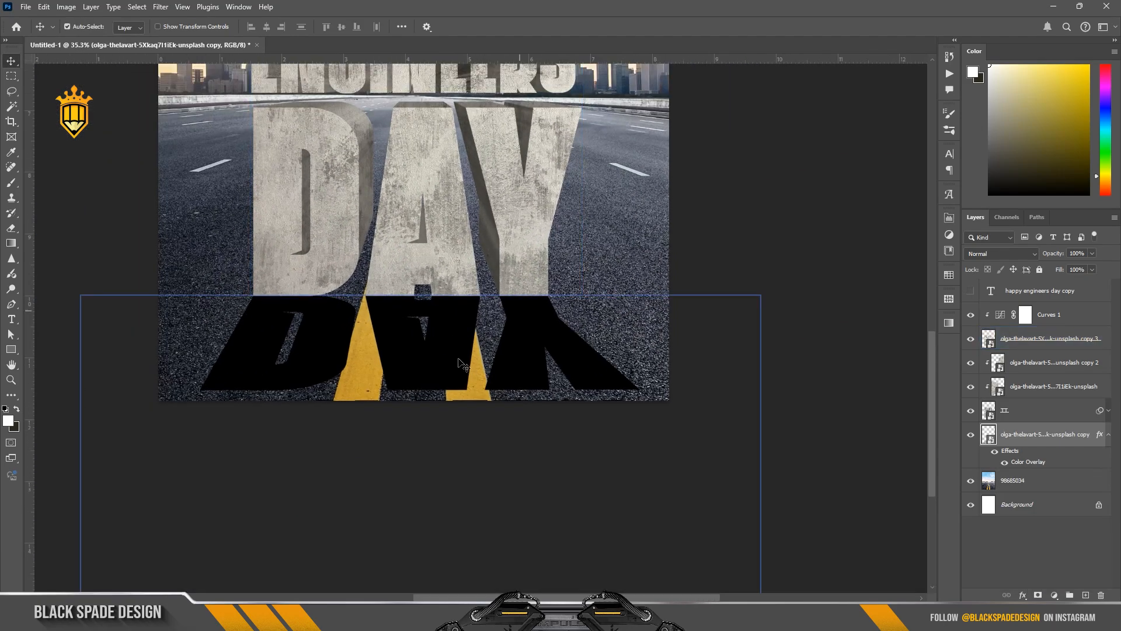
click(159, 7)
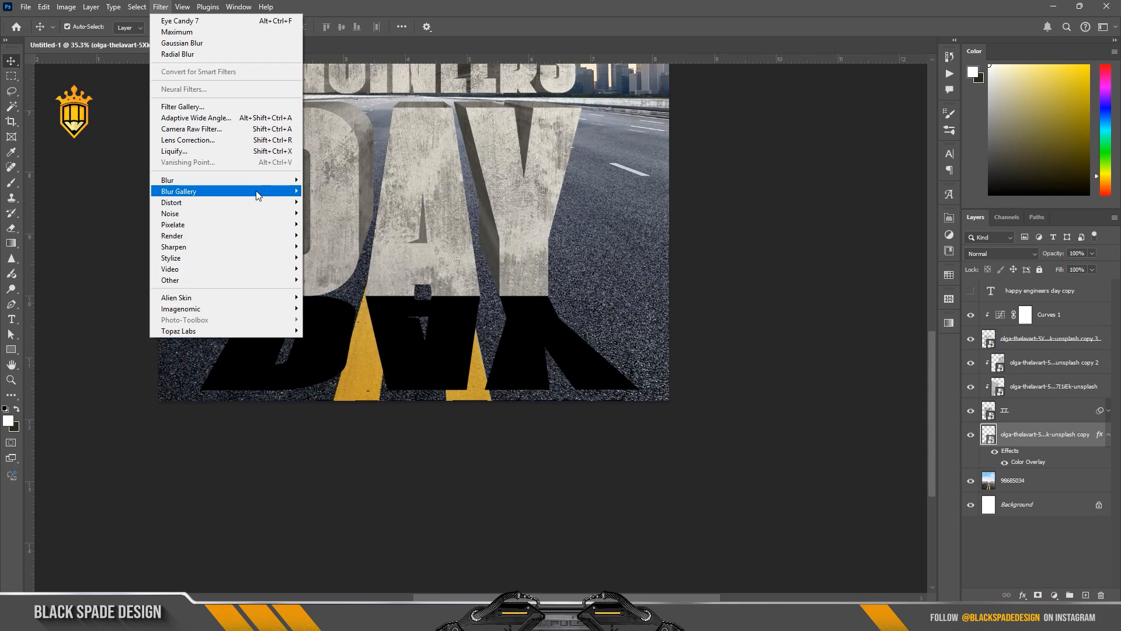
mouse_move(269, 181)
click(325, 224)
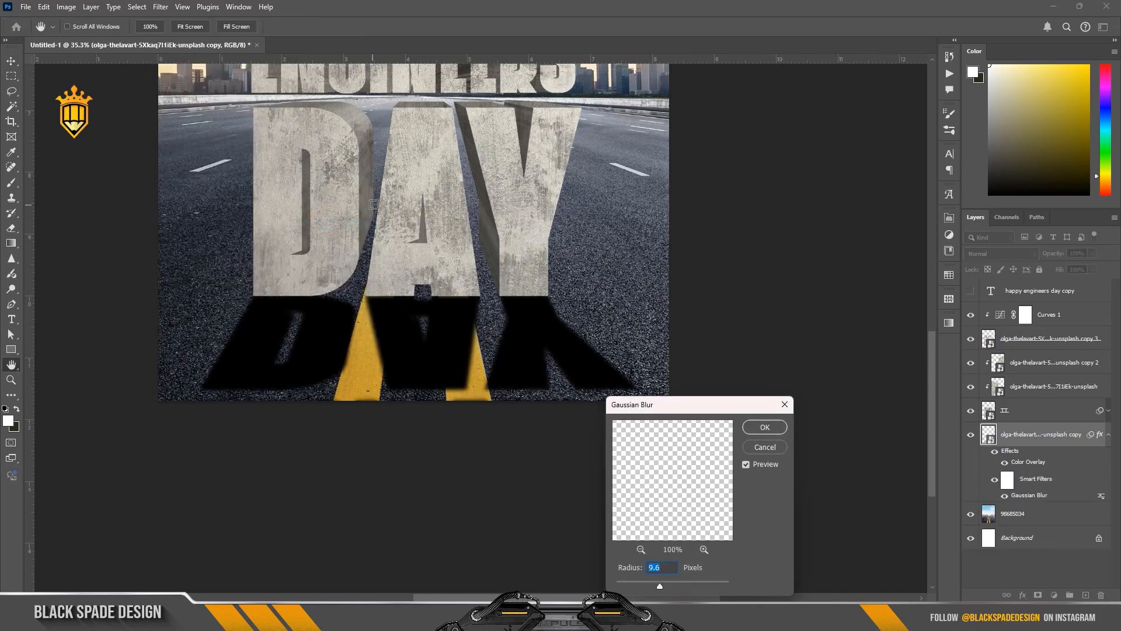
click(753, 428)
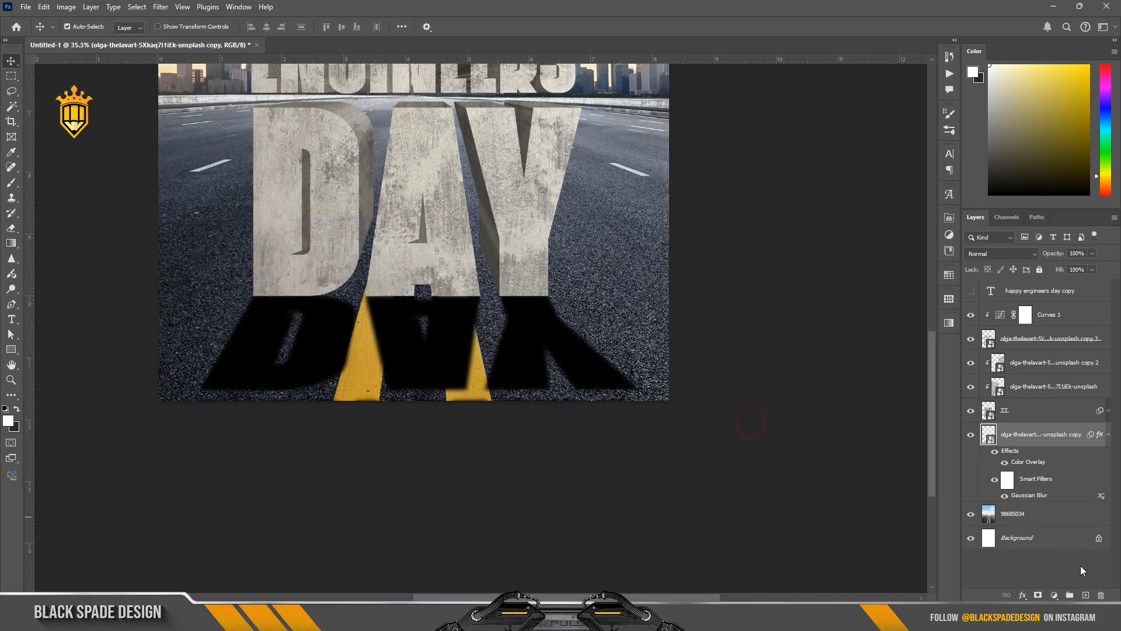
- Add a layer mask to the shadow, reduce the black brush to 1400 px and undo the trial stroke
click(1038, 595)
key(b)
key(bracketleft)
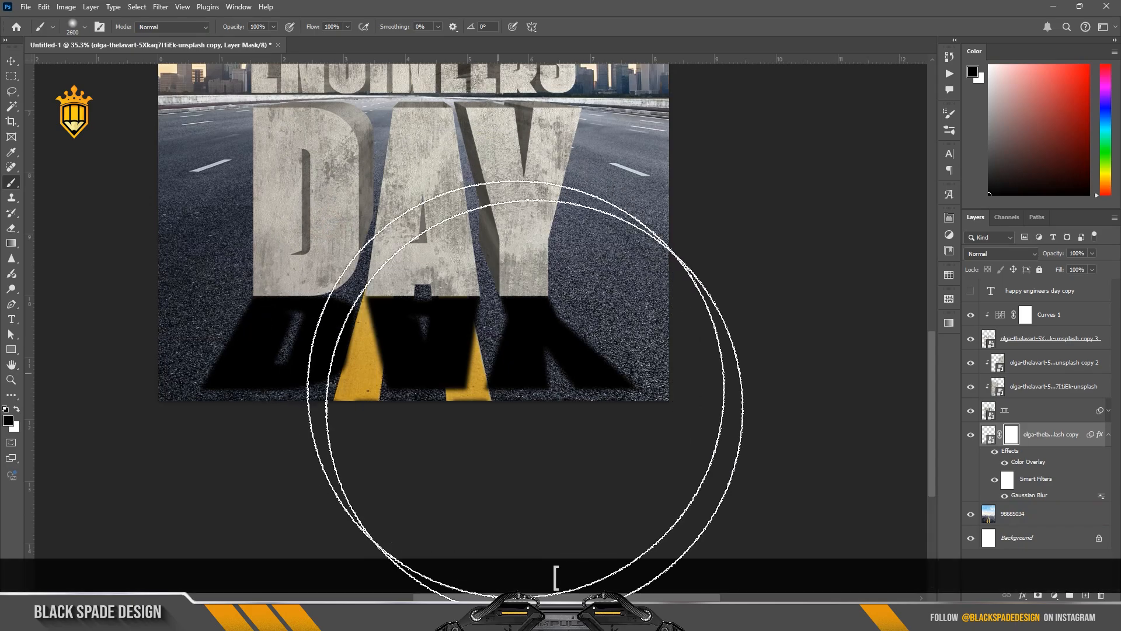
key(bracketleft)
key(bracketleft)
key(bracketleft)
key(bracketleft)
key(bracketleft)
key(bracketleft)
key(bracketleft)
key(bracketleft)
key(bracketleft)
key(bracketleft)
key(bracketleft)
key(bracketleft)
scroll(625, 406, down, 3)
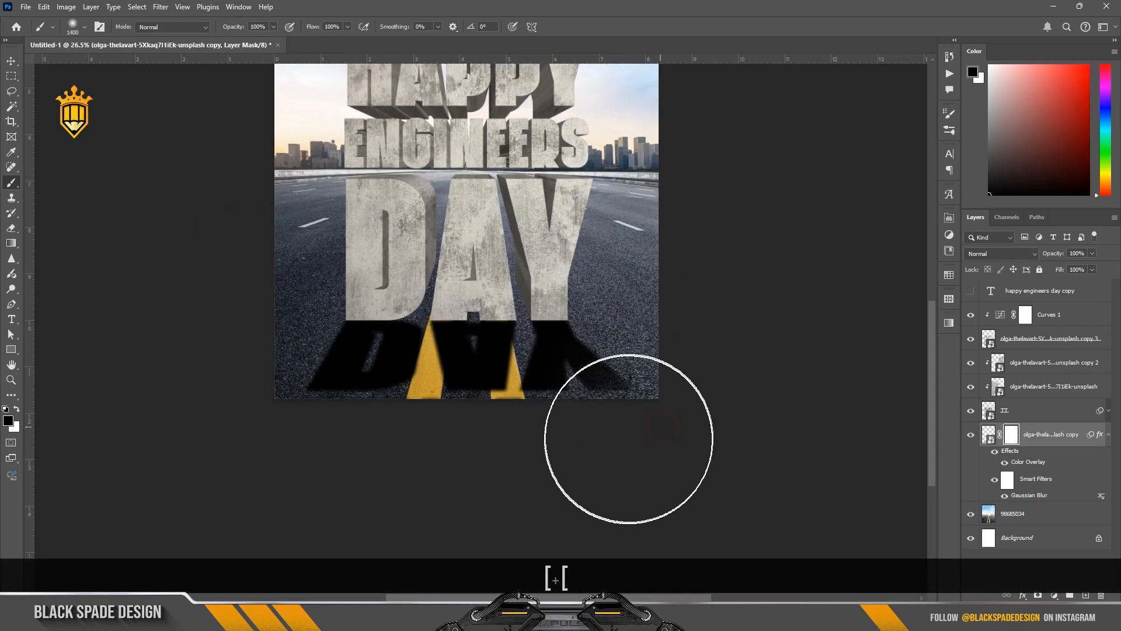
key(ctrl+z)
- Paint on the mask with the black brush at 56% opacity to fade the shadow's far end and outer corners
drag(234, 26, 209, 31)
scroll(212, 438, up, 3)
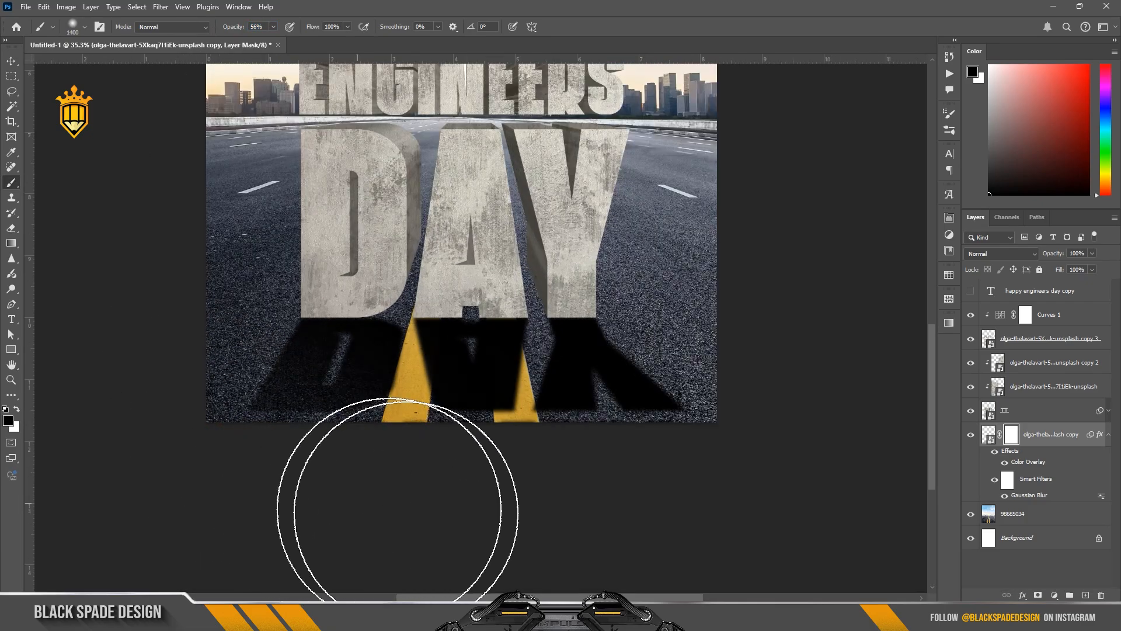
mouse_move(463, 501)
mouse_down()
mouse_move(776, 488)
mouse_move(443, 547)
mouse_up()
click(447, 523)
click(277, 489)
click(712, 414)
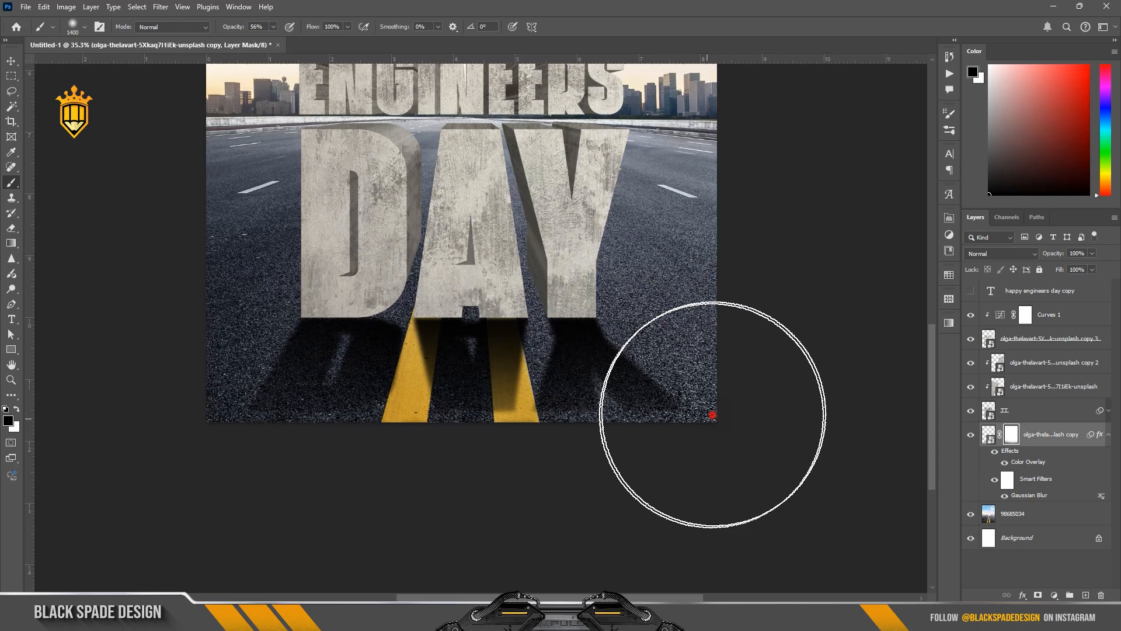
scroll(327, 435, down, 3)
key(space)
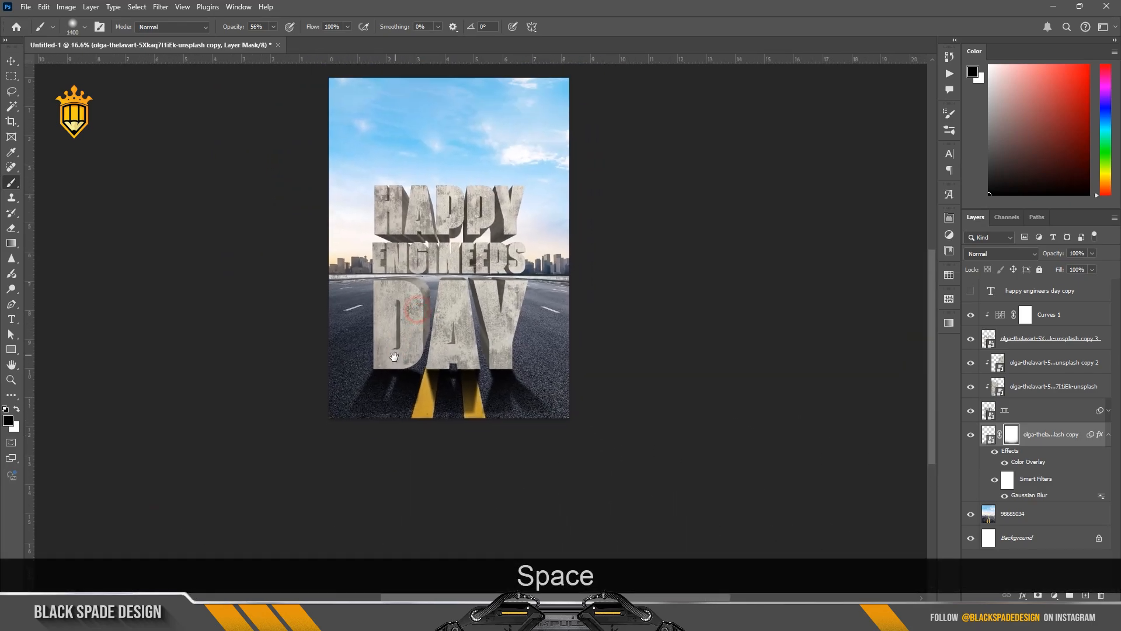
- Add a Color Lookup adjustment above Curves 1 using the Kodak 5205 Fuji 3510 (by Adobe) LUT at 50% opacity
key(v)
scroll(426, 255, up, 3)
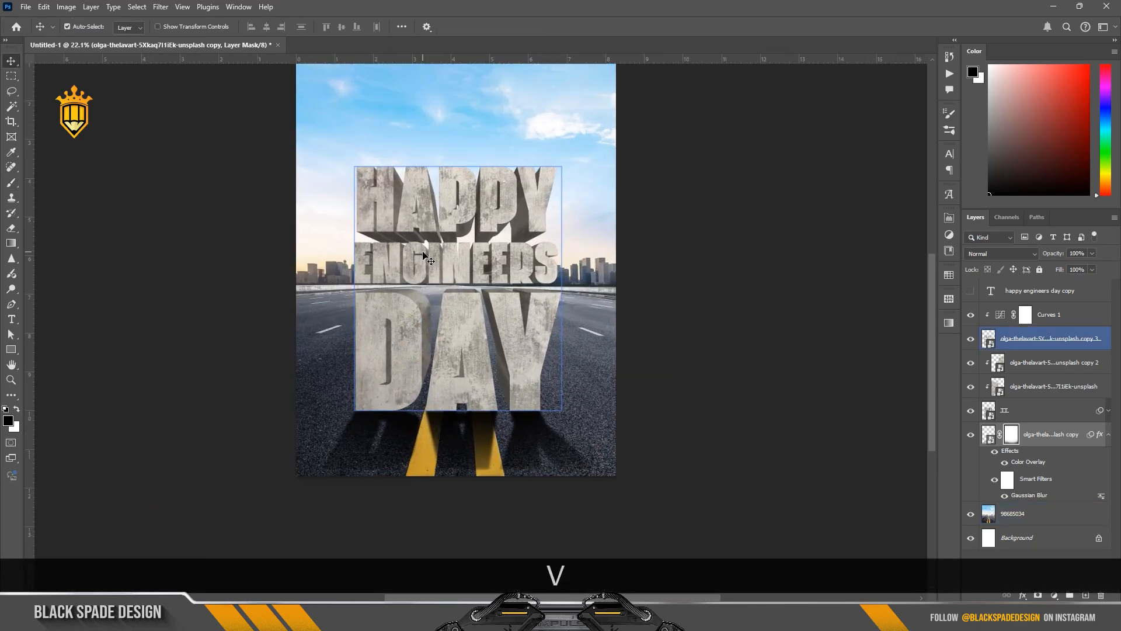
key(space)
drag(487, 269, 448, 269)
click(1060, 316)
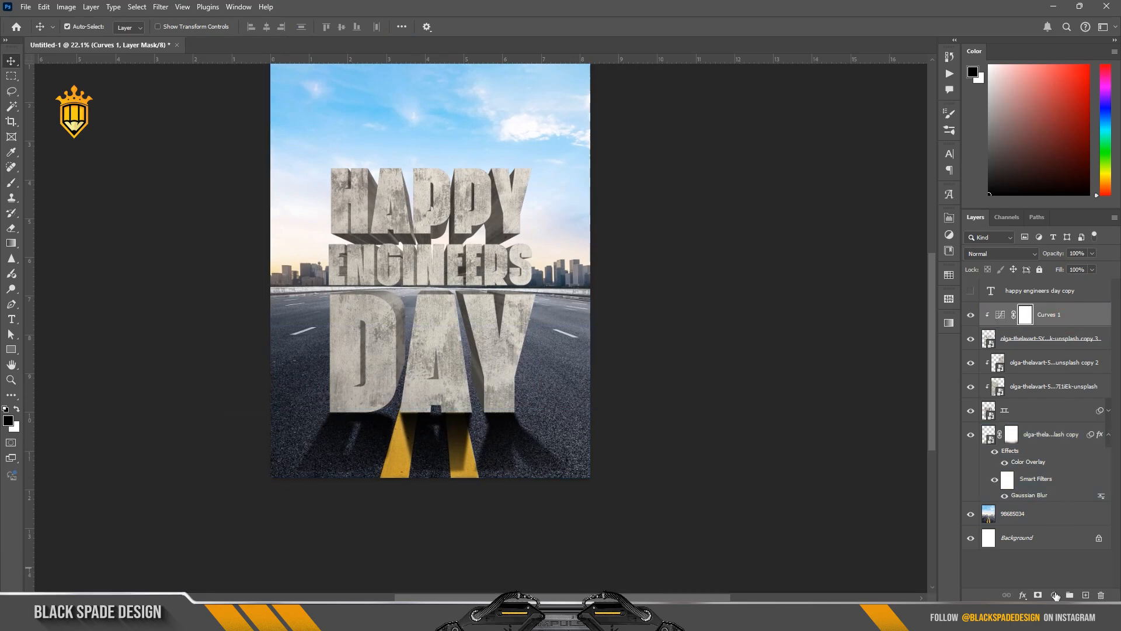
click(1054, 595)
click(1058, 535)
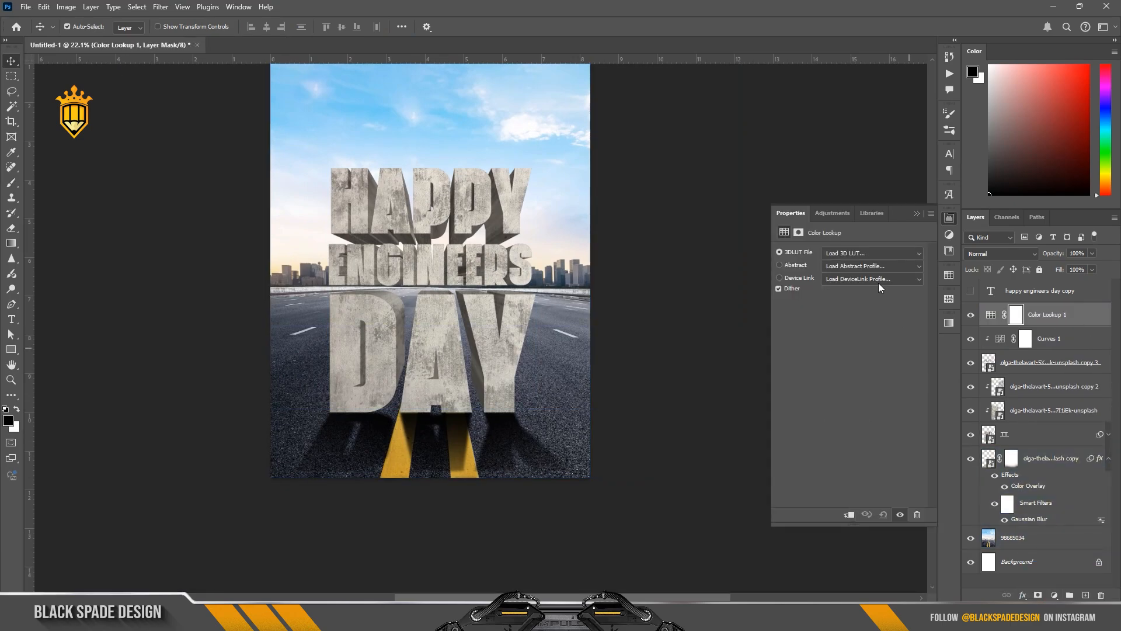
click(861, 254)
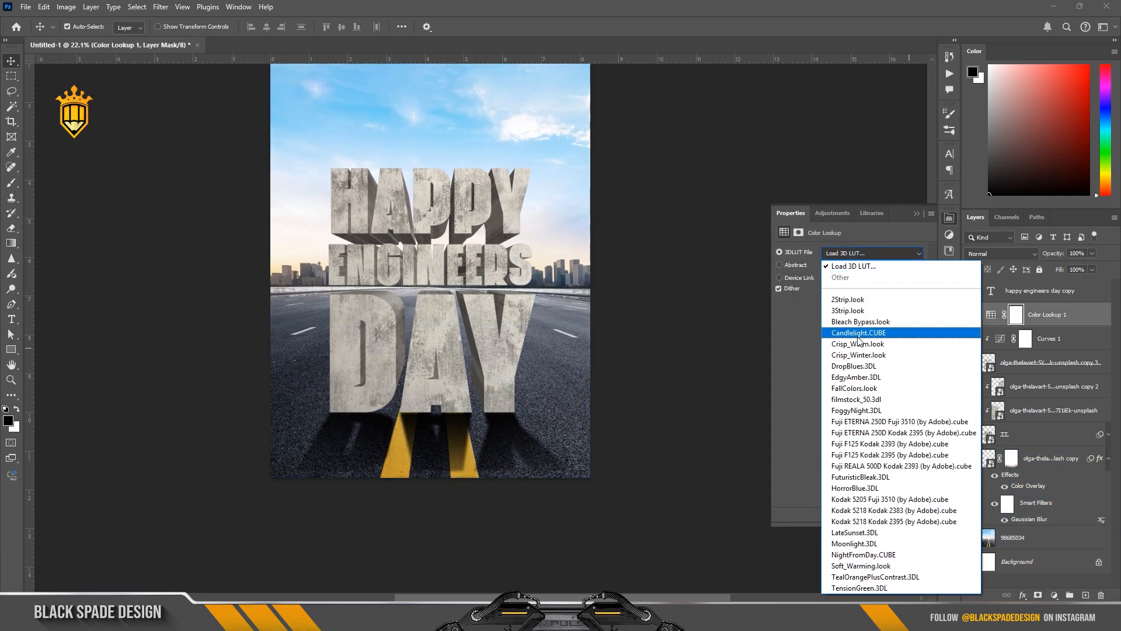
click(864, 500)
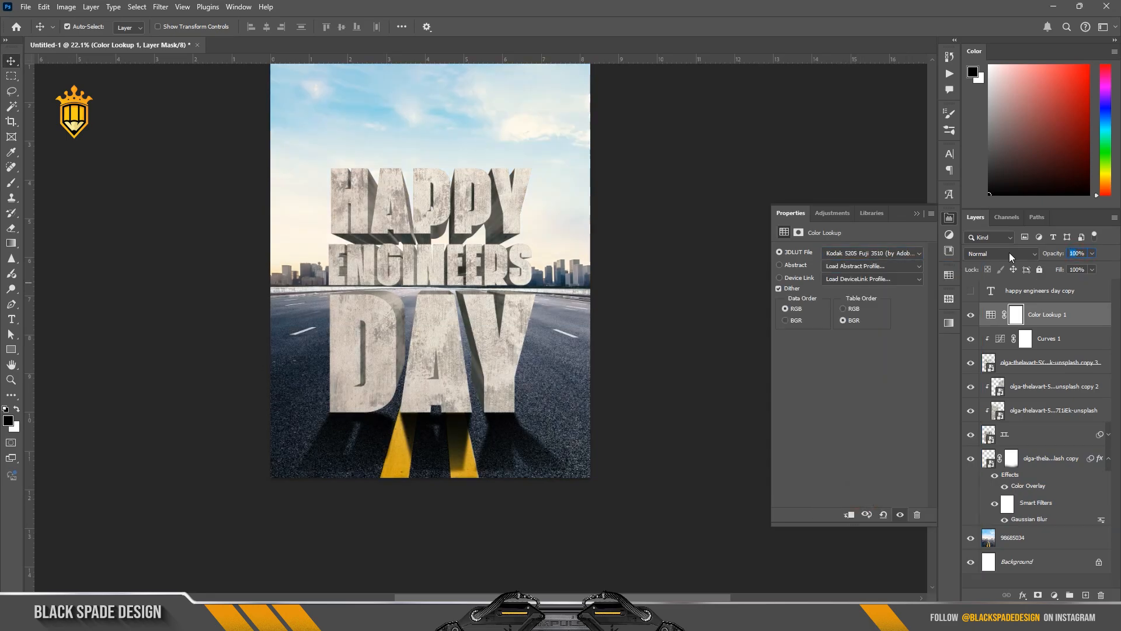
text(50)
key(Return)
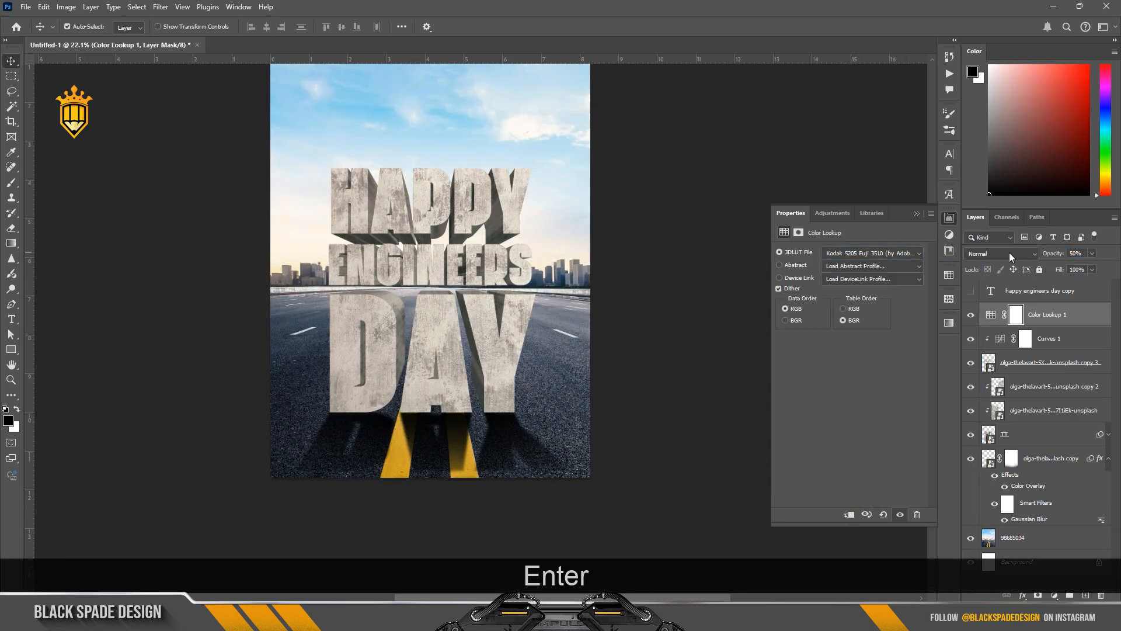
- Collapse the shadow layer's effects and add a new empty layer directly above the road photo layer 98685034
click(466, 199)
scroll(443, 204, down, 3)
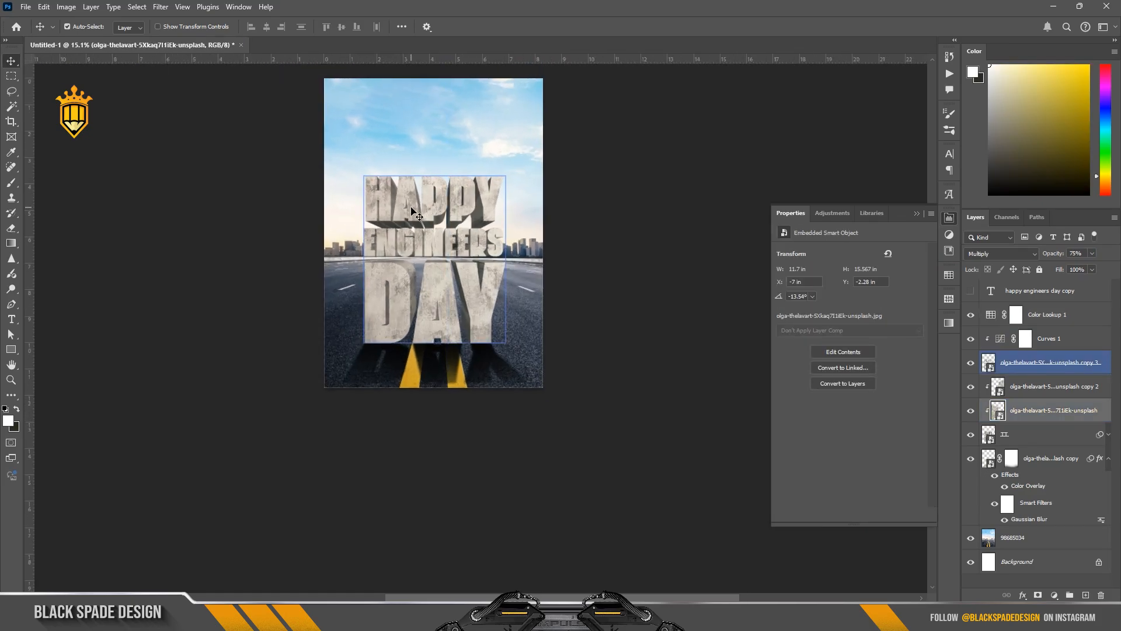
scroll(412, 211, up, 3)
click(1043, 539)
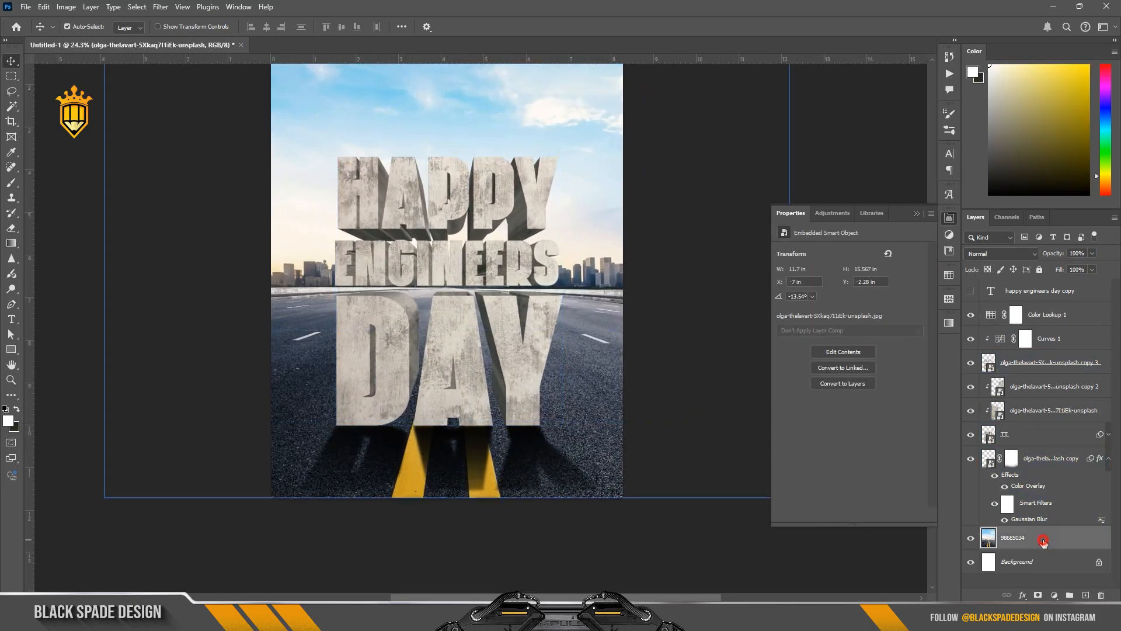
drag(1043, 539, 1060, 517)
click(1108, 460)
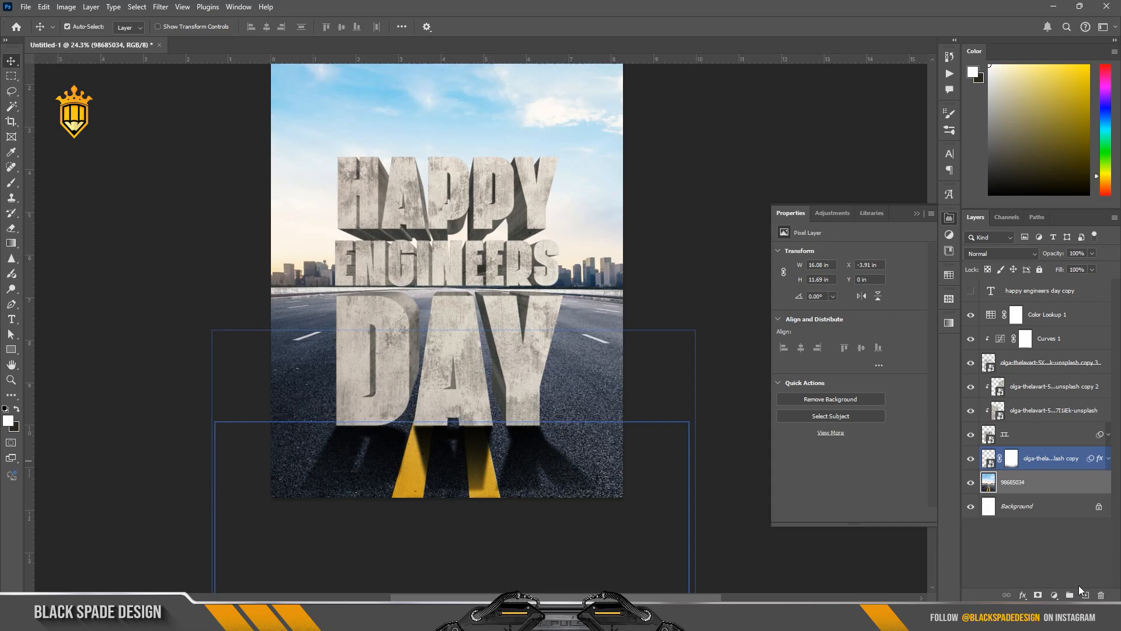
click(1083, 593)
- Dab a soft white glow behind HAPPY with the 1400 px brush, raising the brush opacity to 100%
key(b)
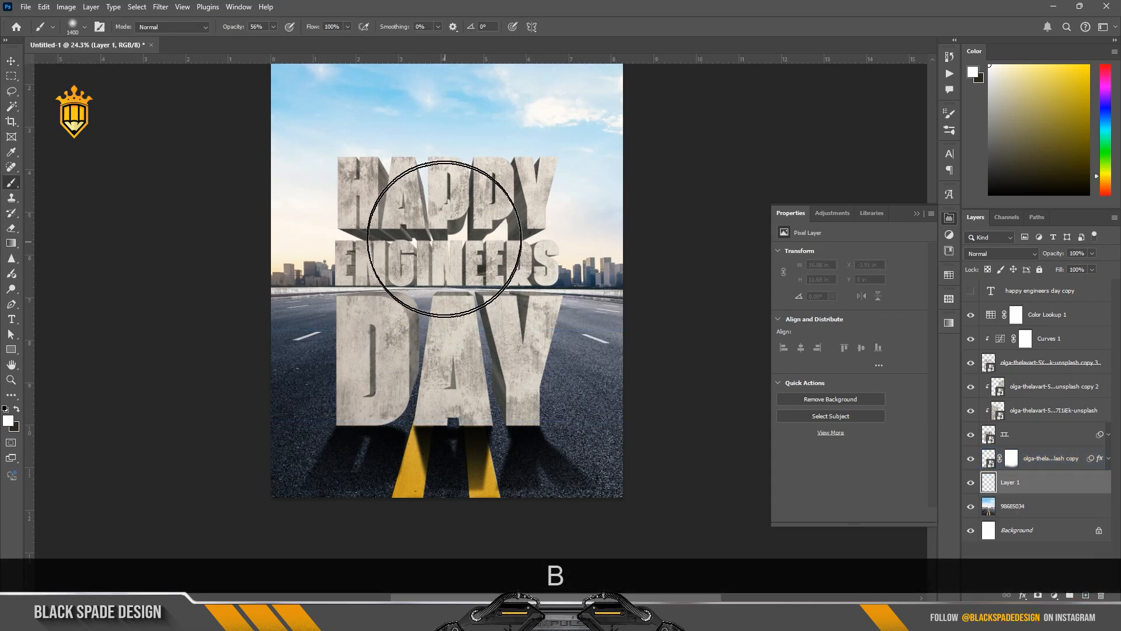
click(443, 223)
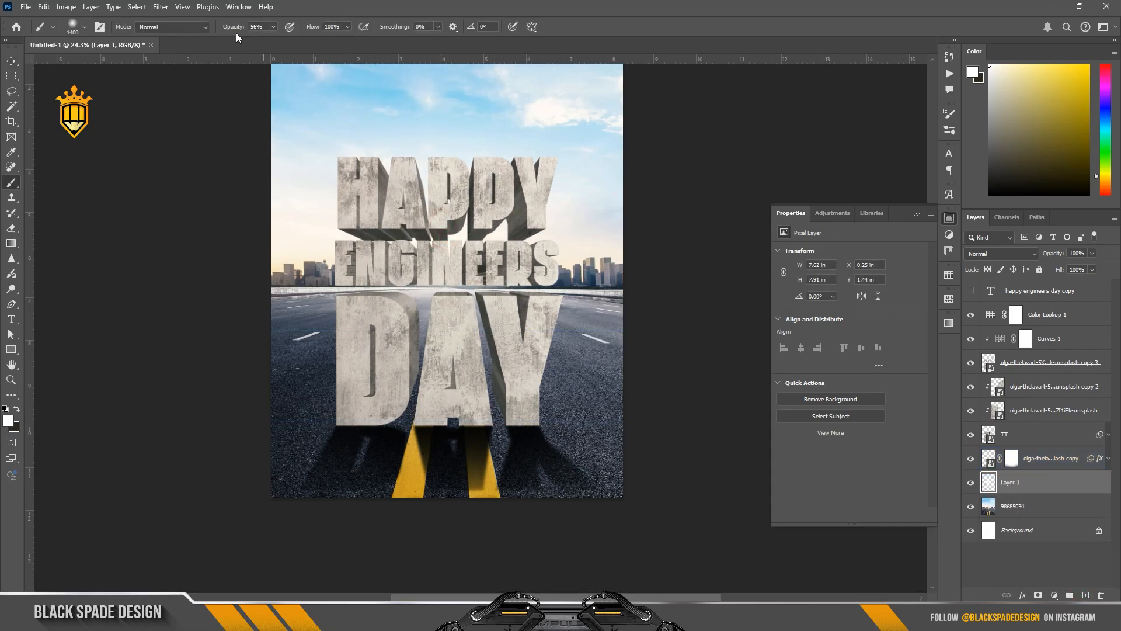
click(446, 211)
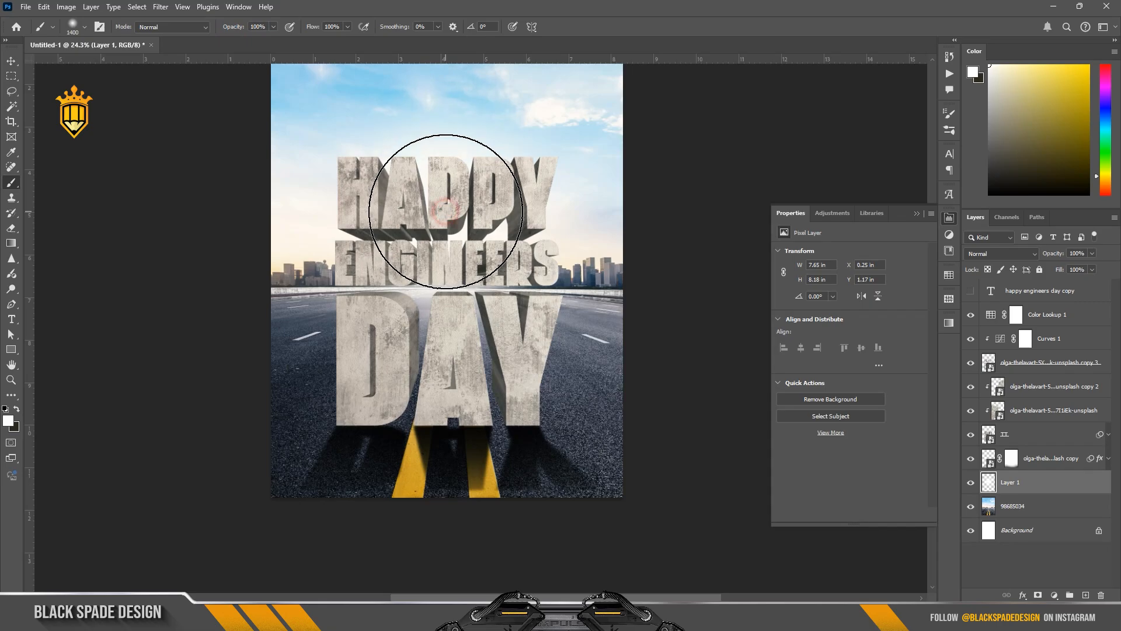
- Enlarge the white glow from its centre to about 11.89 by 12.71 in and move it up behind HAPPY
scroll(445, 211, down, 4)
key(ctrl+t)
drag(553, 98, 628, 70)
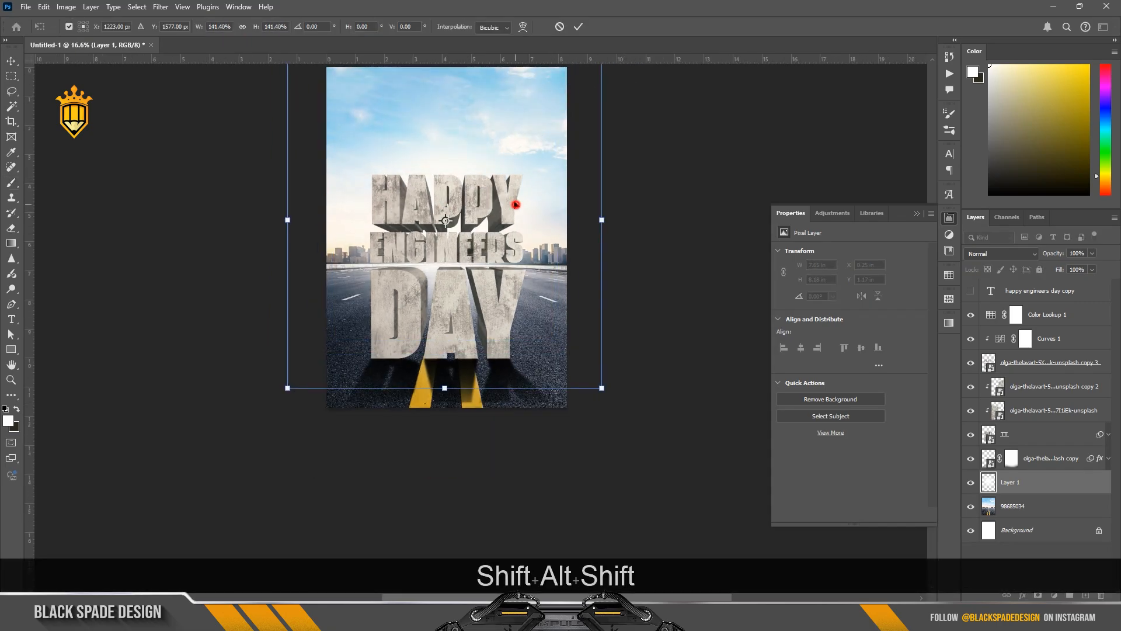
drag(515, 204, 512, 169)
drag(601, 355, 626, 367)
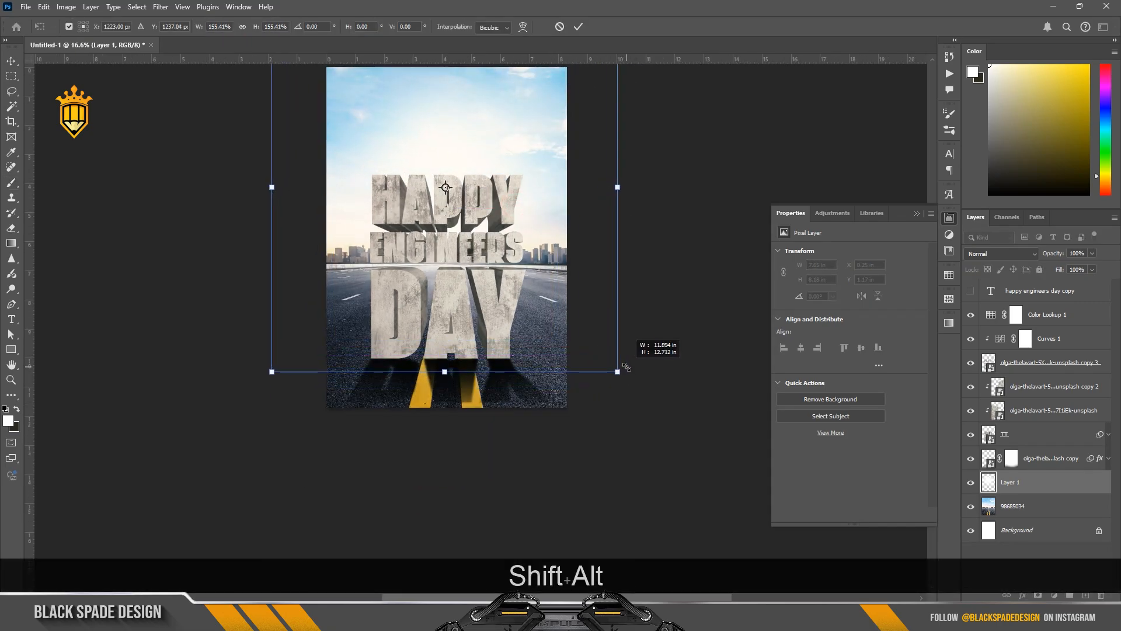
click(579, 30)
- Show the hidden Happy Engineers Day text layer and recolour HAPPY ENGINEERS with a yellow-orange based on the road stripe
scroll(478, 223, up, 1)
drag(475, 223, 467, 298)
key(v)
click(469, 302)
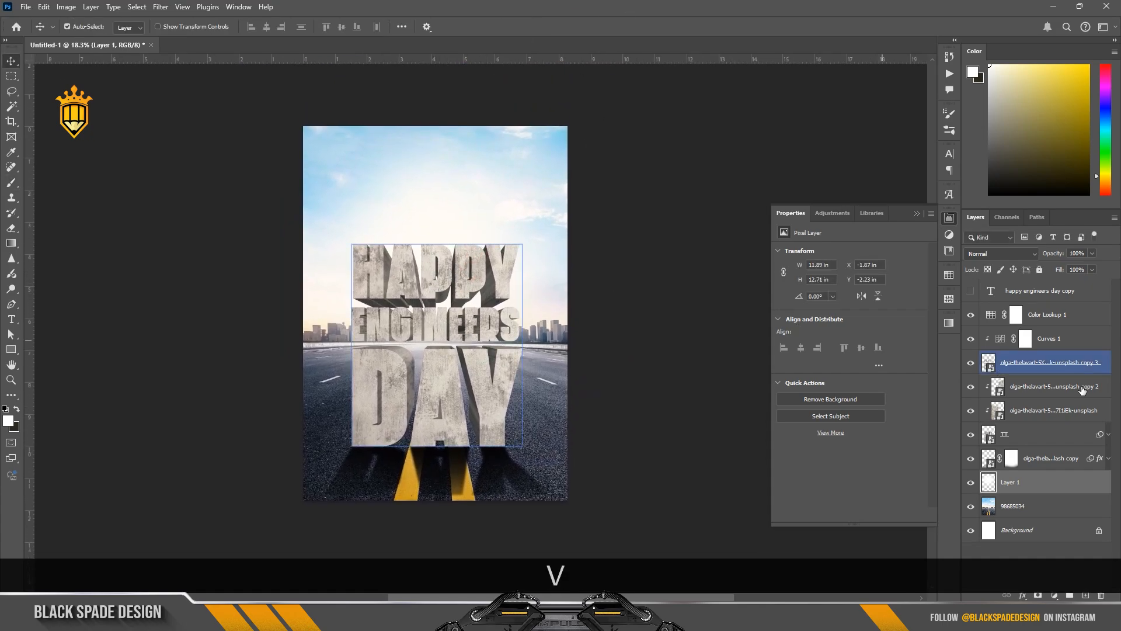
click(970, 290)
click(1006, 290)
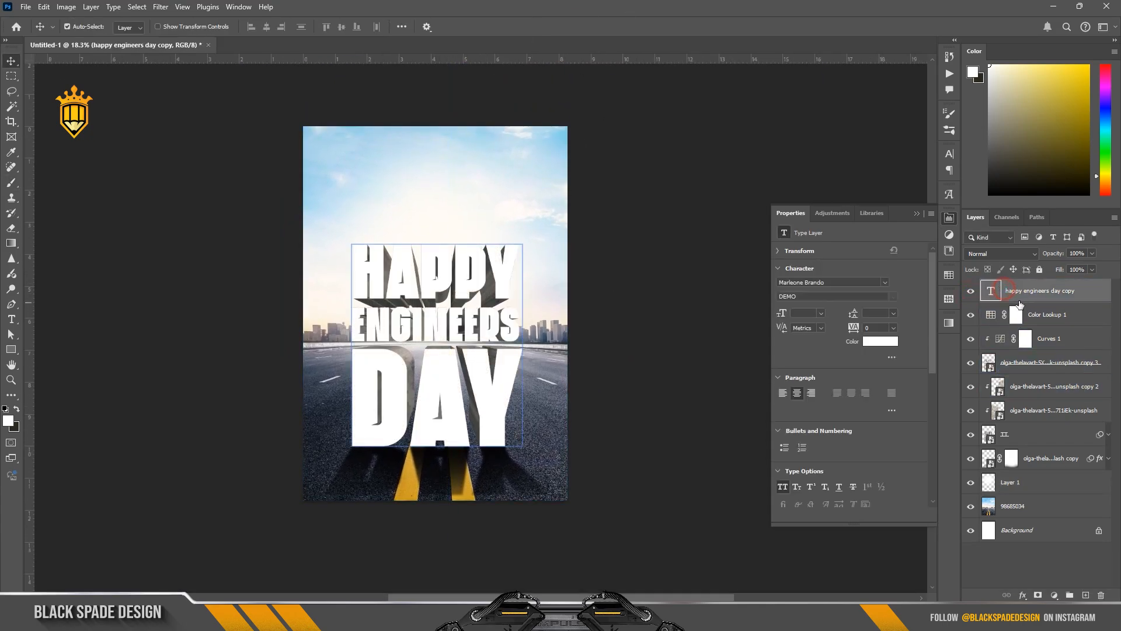
double_click(988, 290)
click(874, 346)
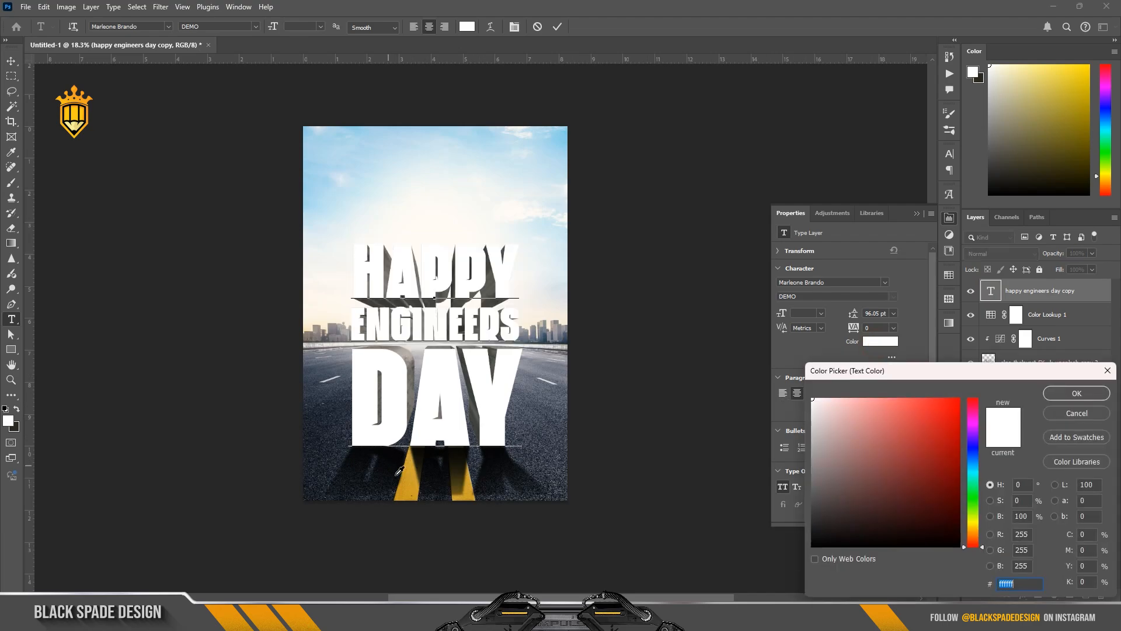
click(413, 479)
click(937, 409)
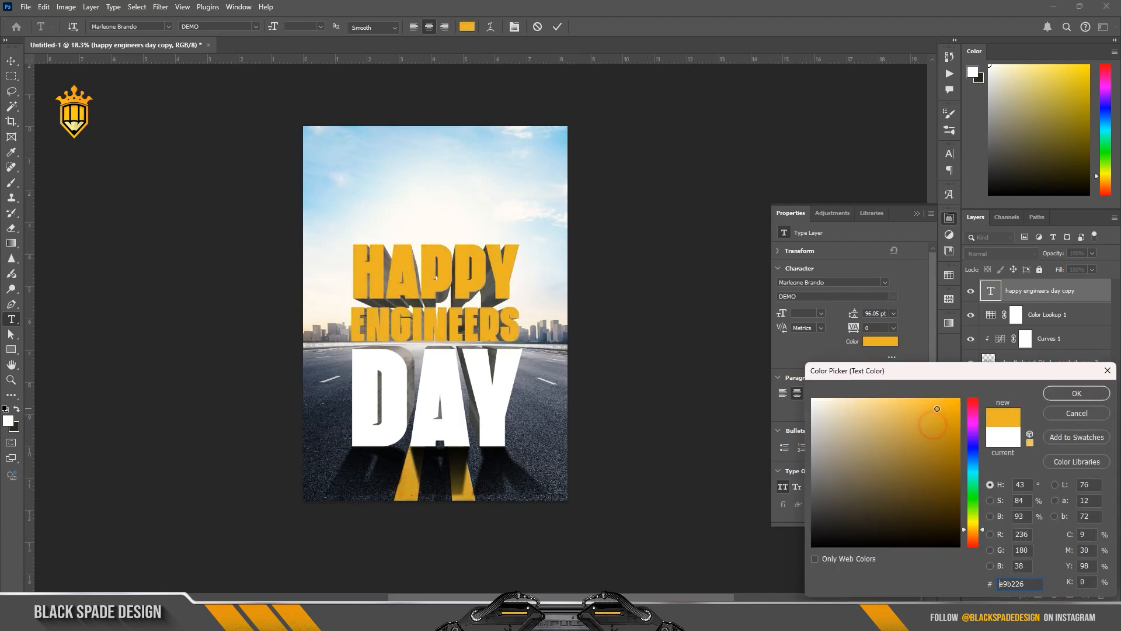
click(1061, 397)
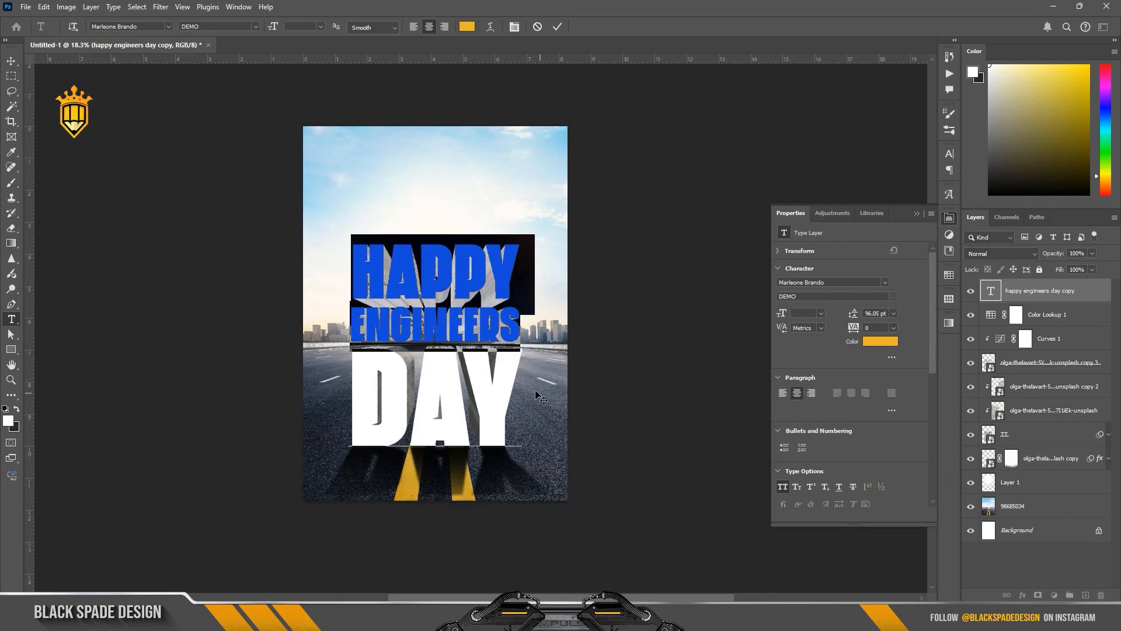
- Apply the same yellow-orange to the whole text, including DAY, and commit the text edit
key(ctrl+a)
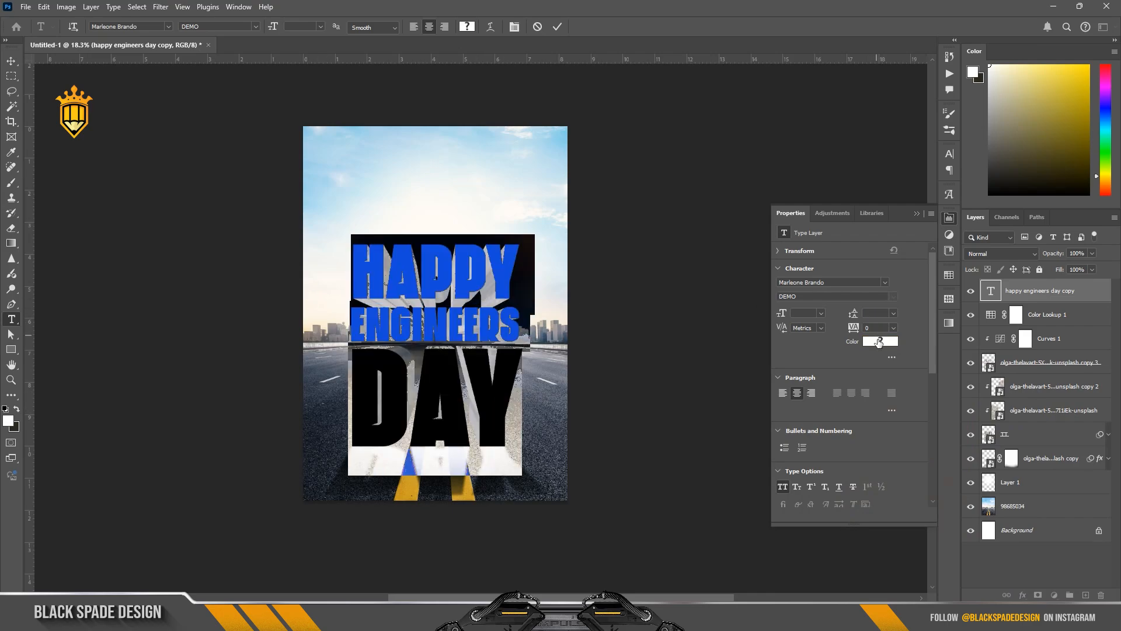
click(879, 342)
click(1059, 401)
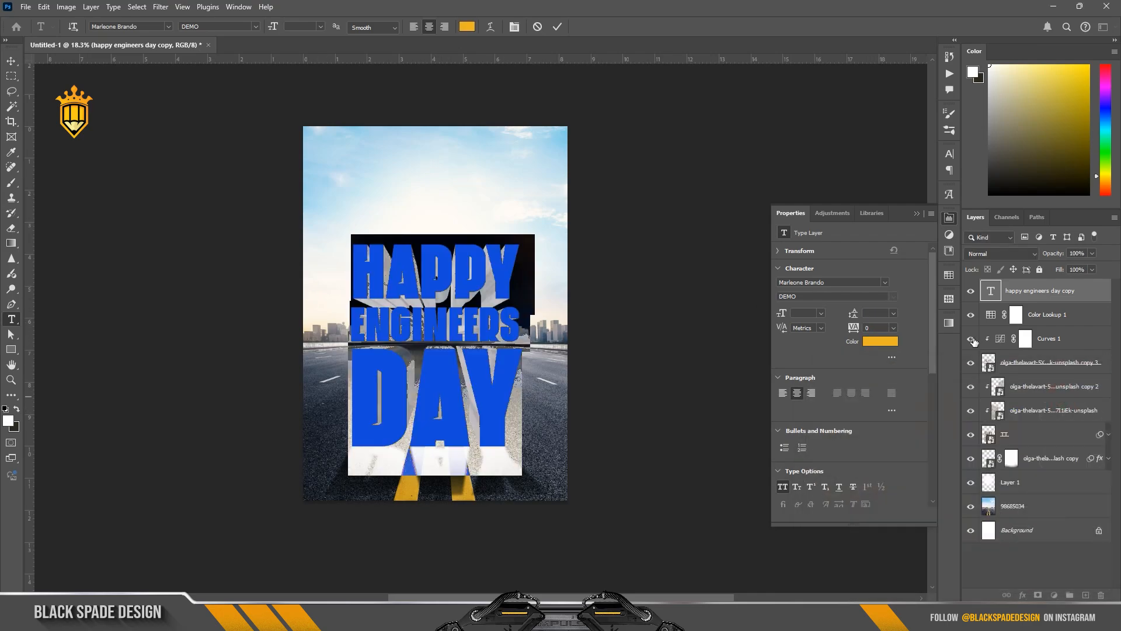
click(558, 27)
- Convert the yellow text layer to a smart object and apply a Maximum filter with a 22.4 pixel radius and Roundness preserved
scroll(431, 262, up, 2)
key(v)
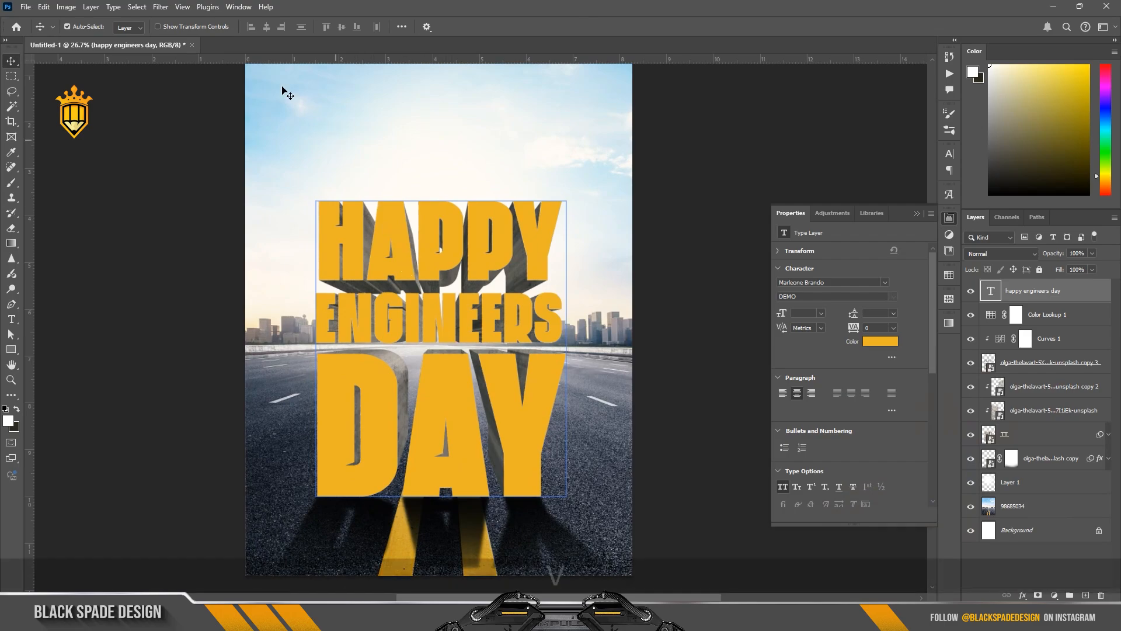
click(160, 7)
mouse_move(282, 280)
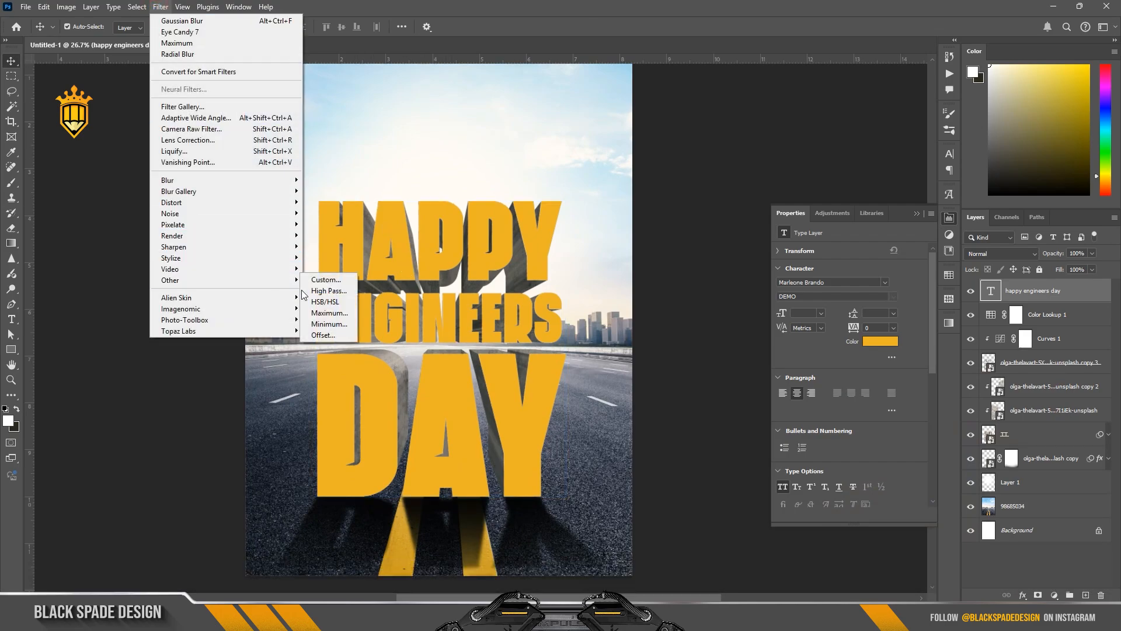
click(320, 314)
click(573, 232)
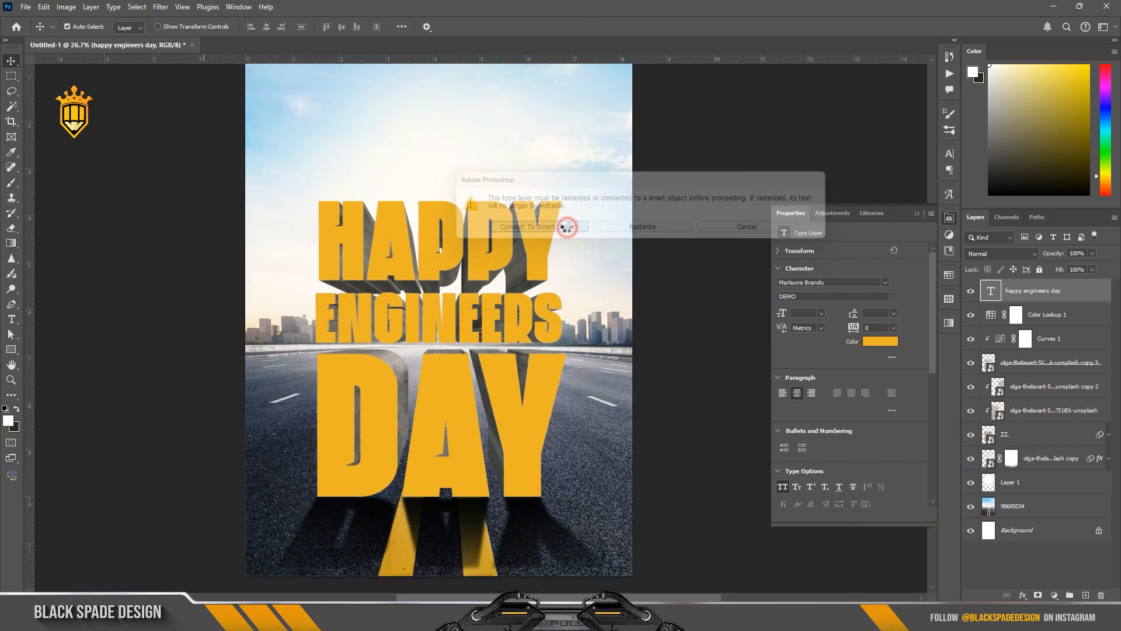
drag(520, 115, 662, 160)
drag(654, 346, 657, 347)
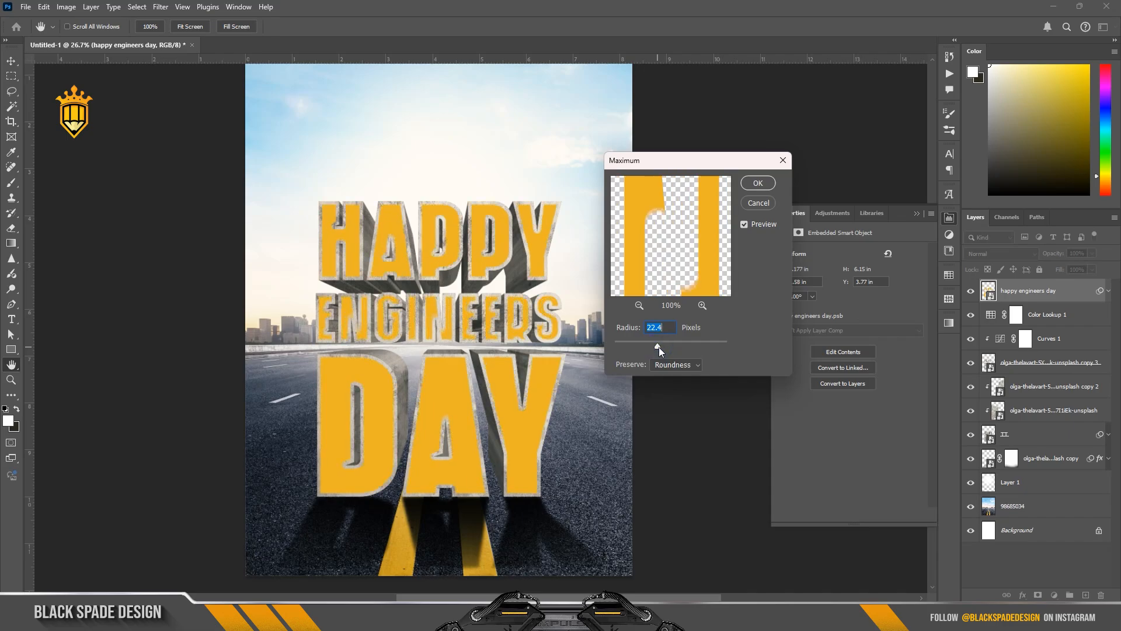
click(756, 183)
- Set the yellow text layer's blend mode to Multiply so the concrete texture shows through
click(461, 295)
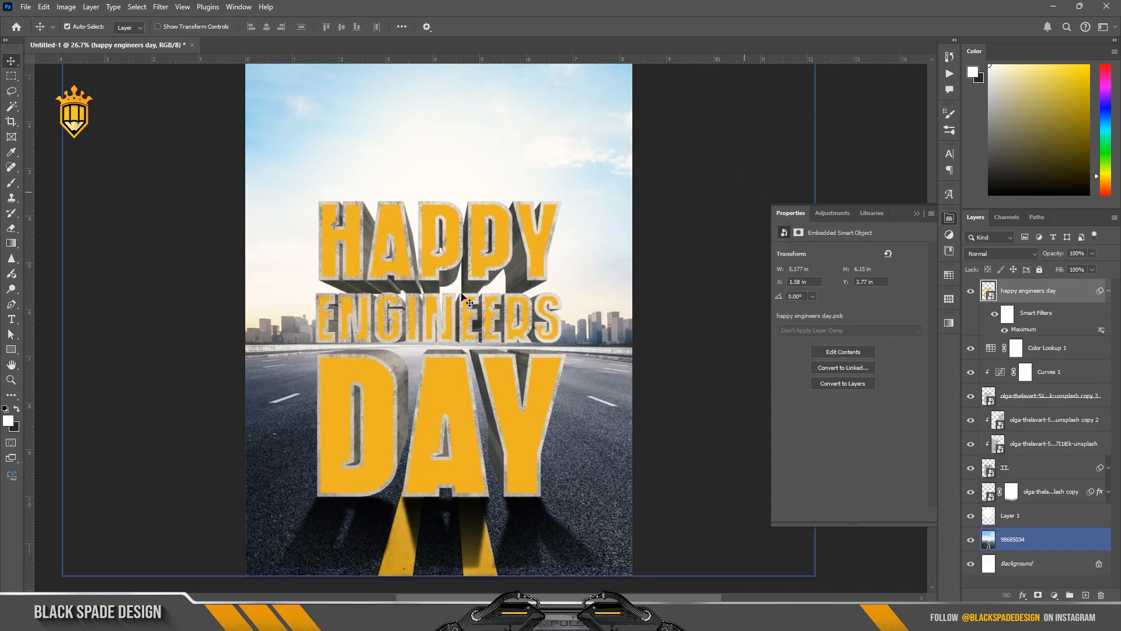
click(430, 404)
scroll(430, 404, up, 3)
click(981, 257)
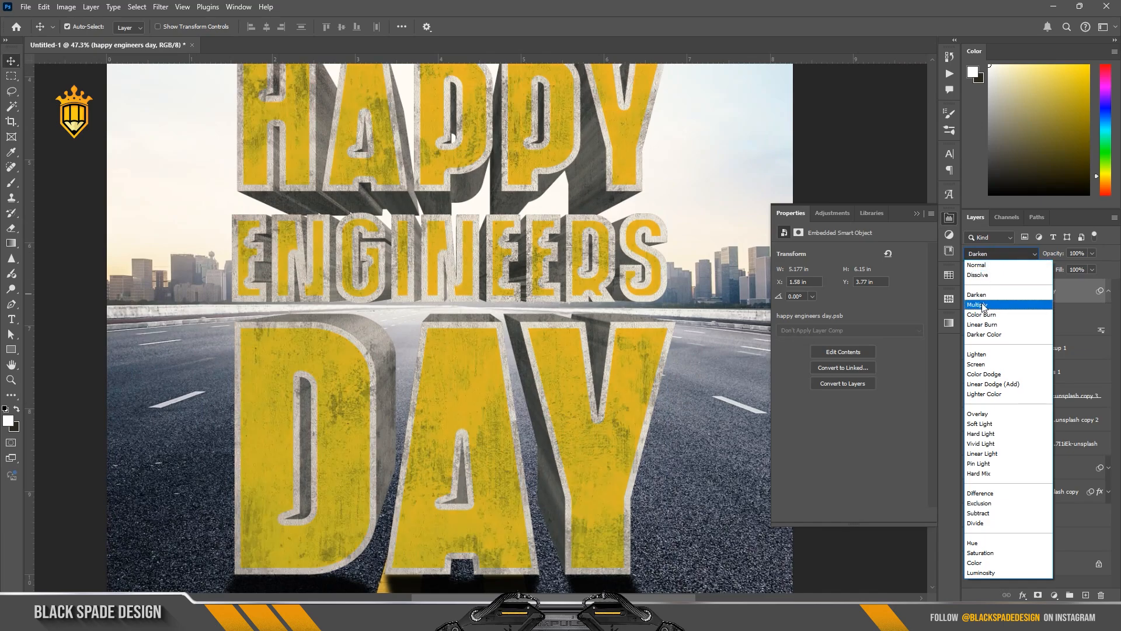
click(981, 299)
- Add a layer mask to the yellow text and paint out the word ENGINEERS with a 250 px black brush
click(1037, 595)
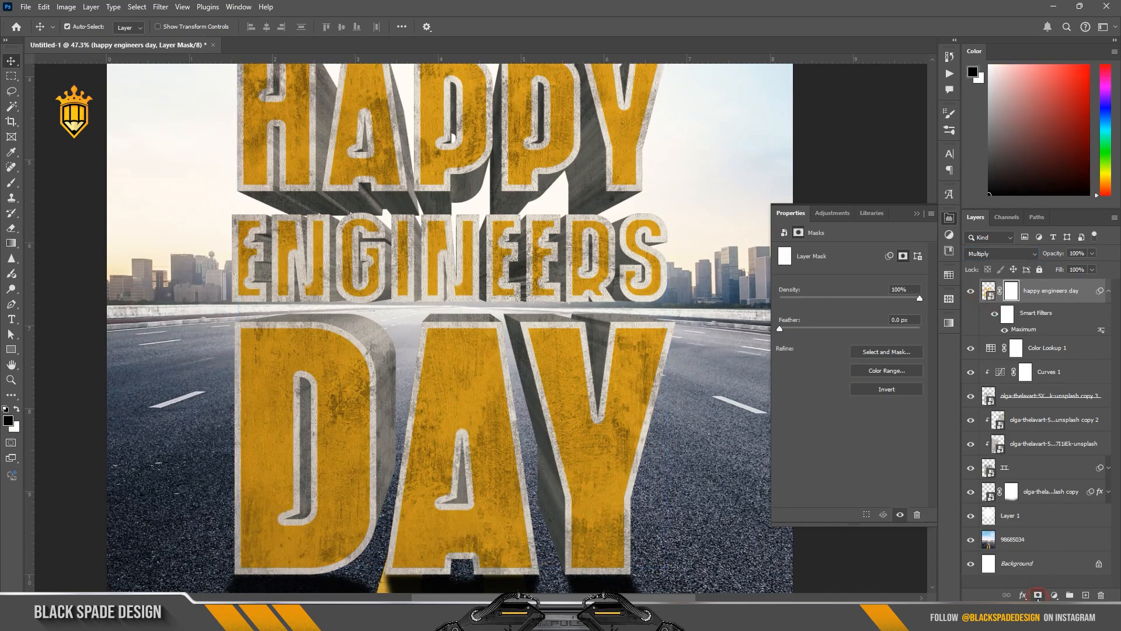
key(b)
key(bracketleft)
key(bracketleft)
key(bracketleft)
key(bracketleft)
key(bracketleft)
key(bracketleft)
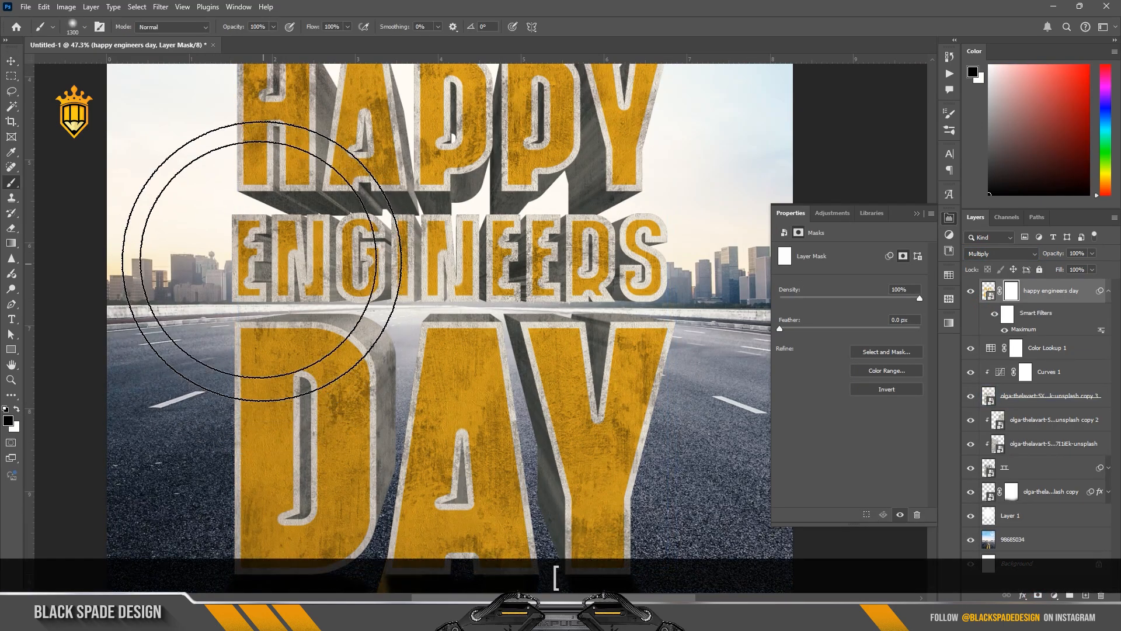
mouse_move(233, 254)
mouse_down()
mouse_move(266, 236)
mouse_move(222, 272)
mouse_move(288, 276)
mouse_up()
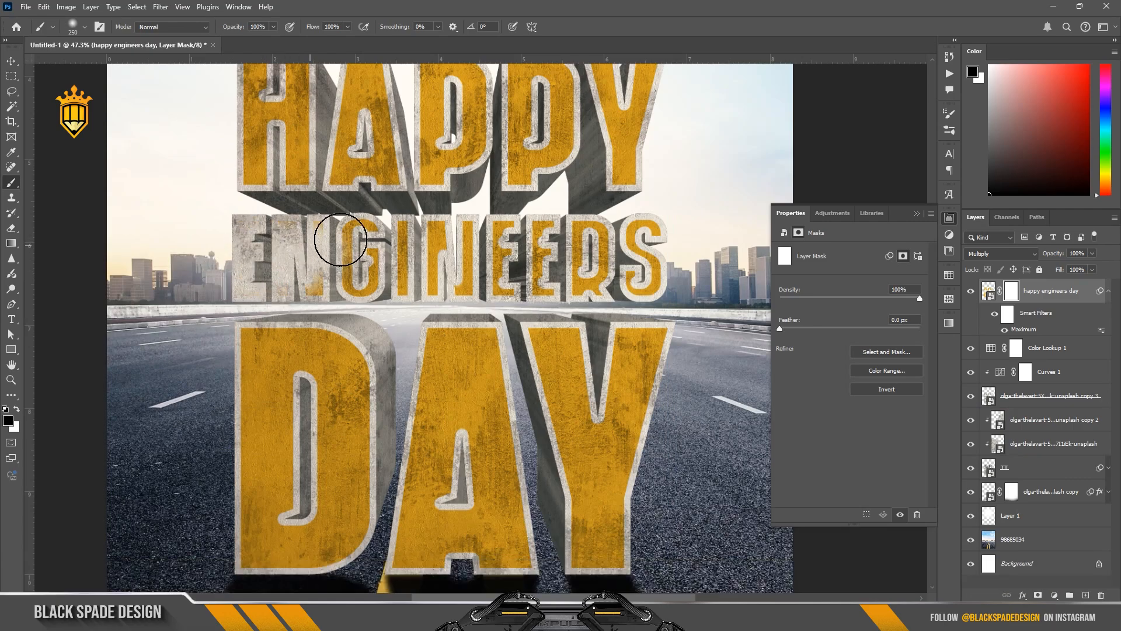
drag(605, 245, 294, 245)
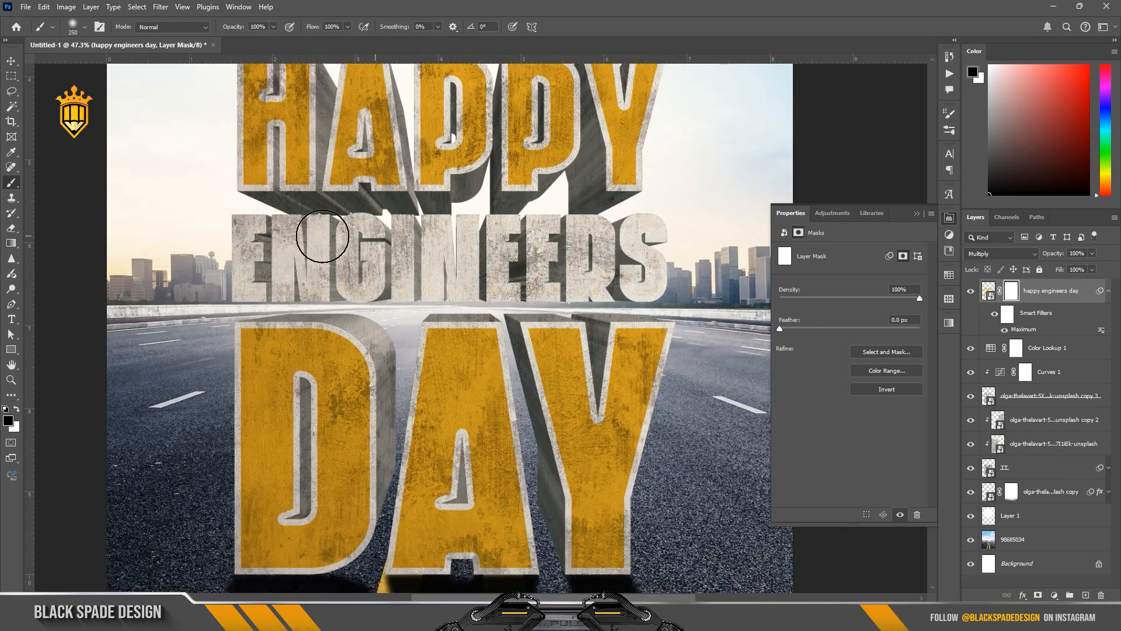
mouse_move(654, 257)
mouse_down()
mouse_move(564, 249)
mouse_move(503, 292)
mouse_up()
- Place the a-man engineer image directly above Layer 1, behind the concrete text
scroll(539, 240, down, 10)
scroll(524, 234, up, 3)
key(space)
key(v)
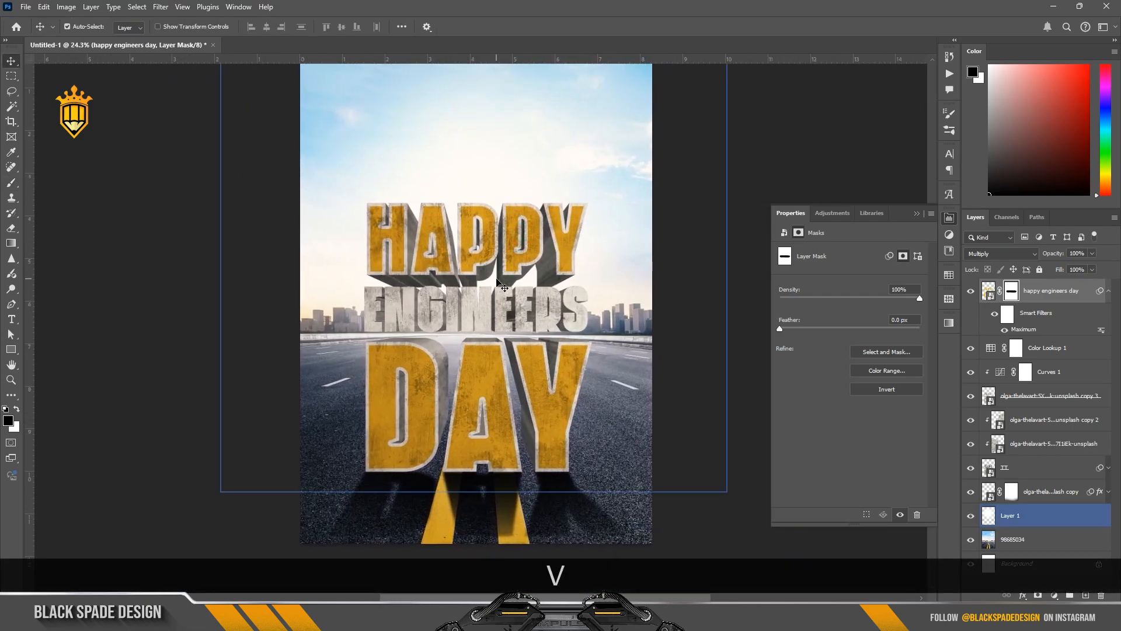
click(1023, 515)
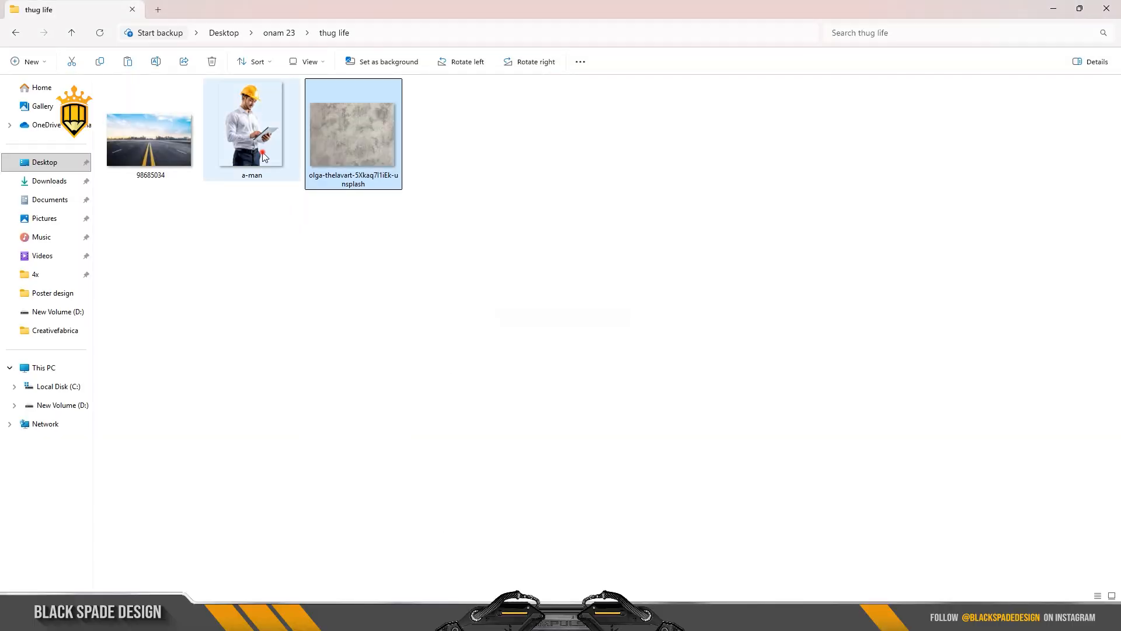
click(263, 158)
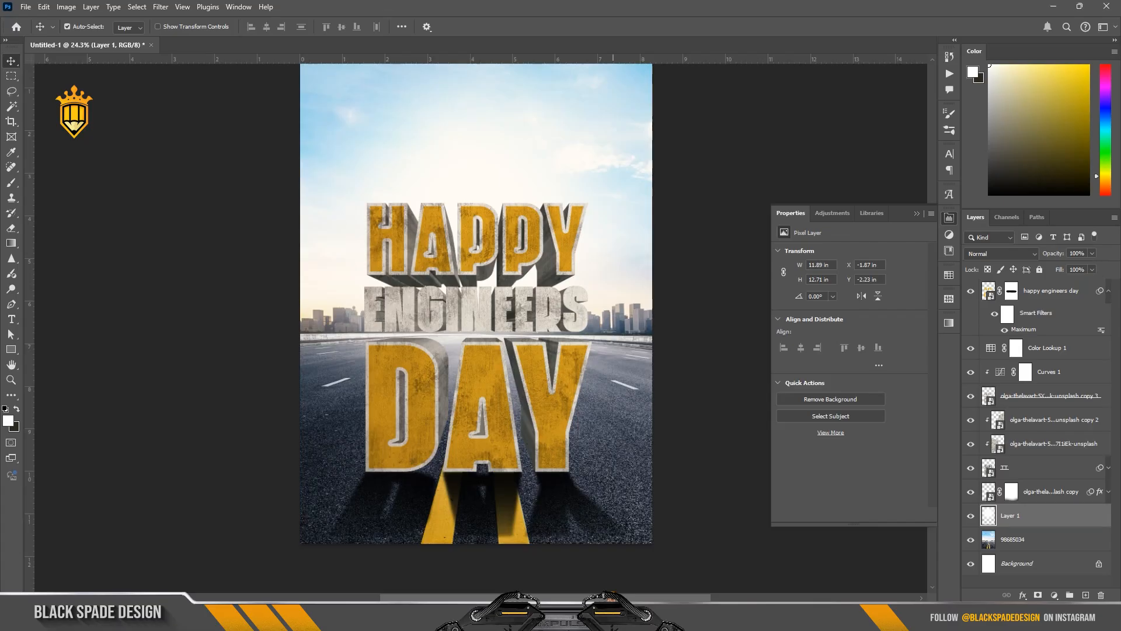
- Scale the engineer cut-out proportionally to about 190% and place him roughly centred behind the word HAPPY
key(shift)
scroll(524, 277, down, 2)
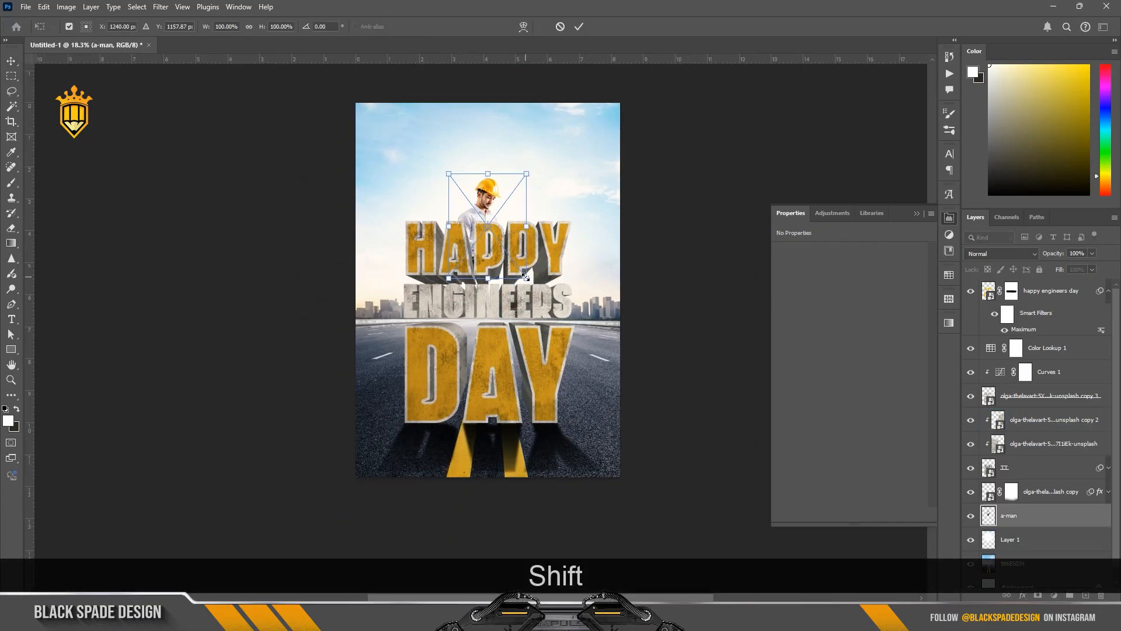
drag(525, 278, 556, 342)
scroll(511, 272, up, 2)
drag(503, 254, 506, 236)
key(space)
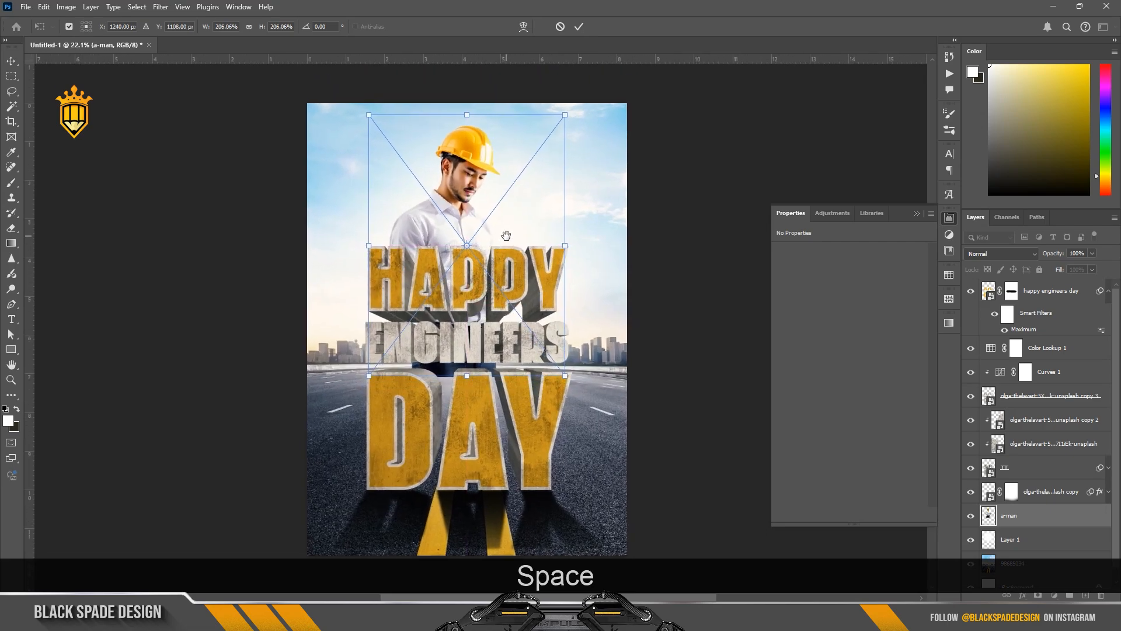
drag(453, 202, 457, 202)
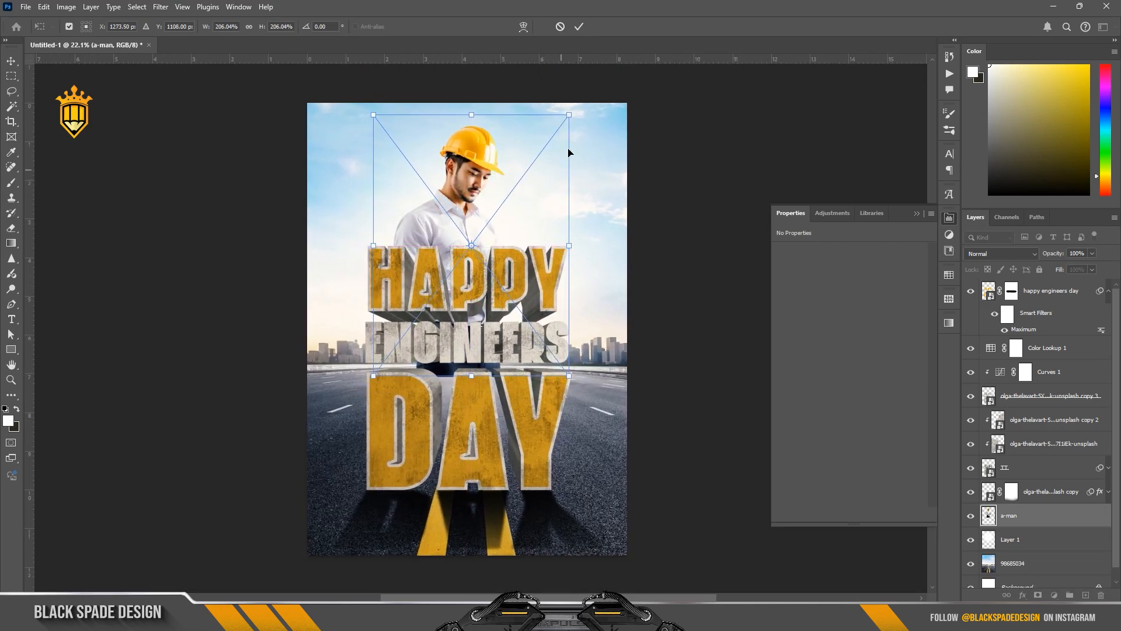
drag(569, 115, 562, 124)
scroll(467, 208, up, 1)
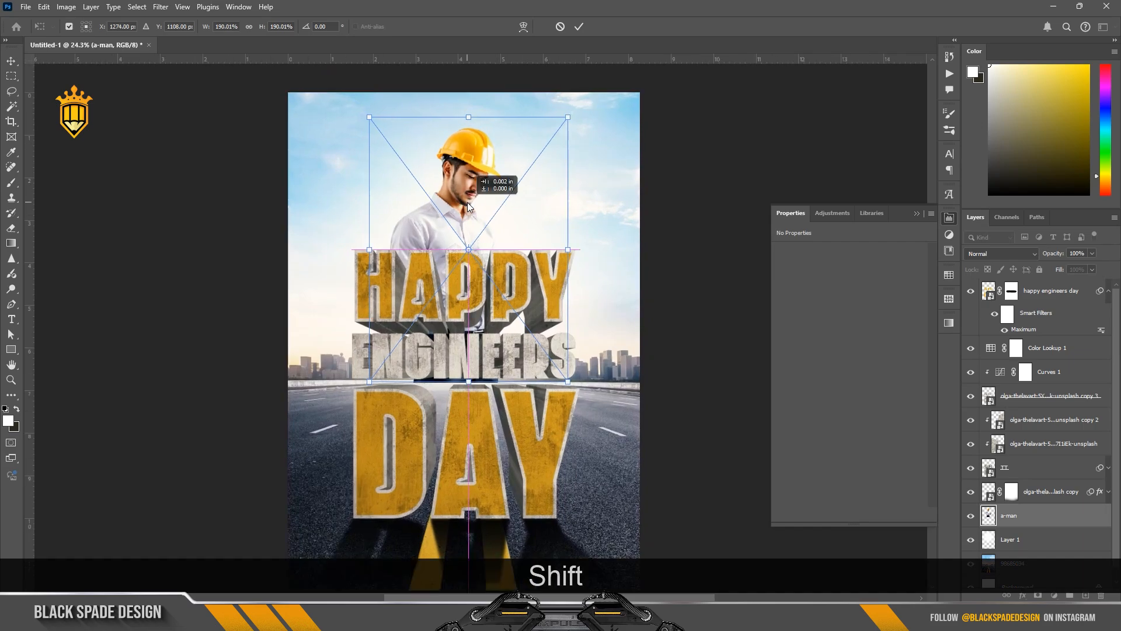
- Fine-tune the engineer's position to about X 2.38 in, Y 0.74 in and commit the placement
drag(467, 204, 468, 199)
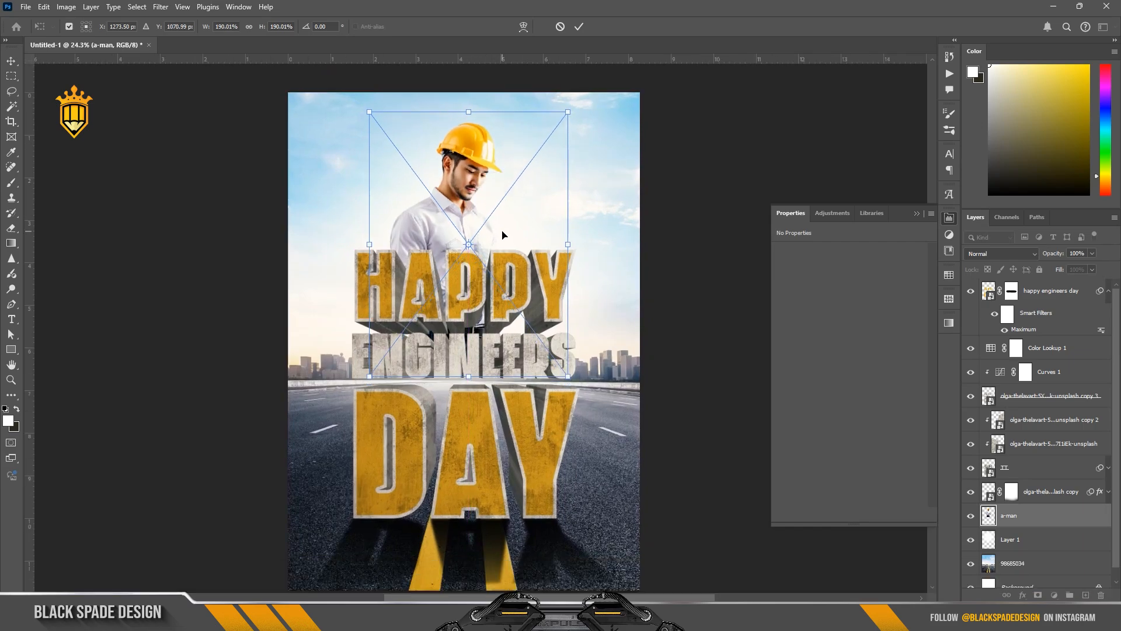
key(Down)
key(Down)
key(Down)
key(Down)
key(Down)
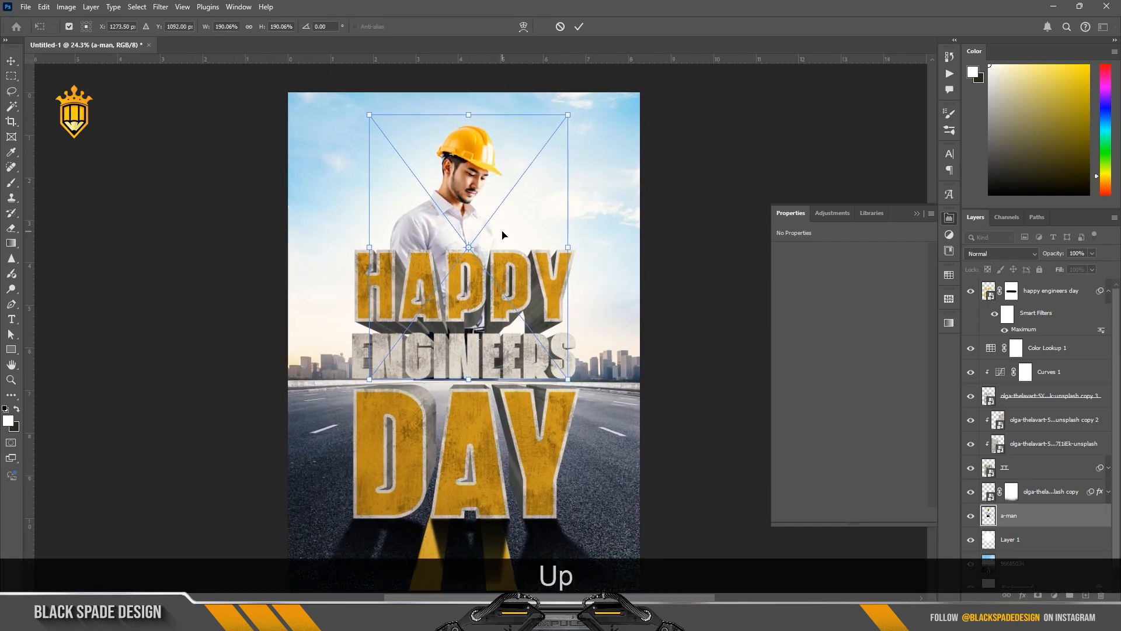
key(Up)
key(Up)
key(Return)
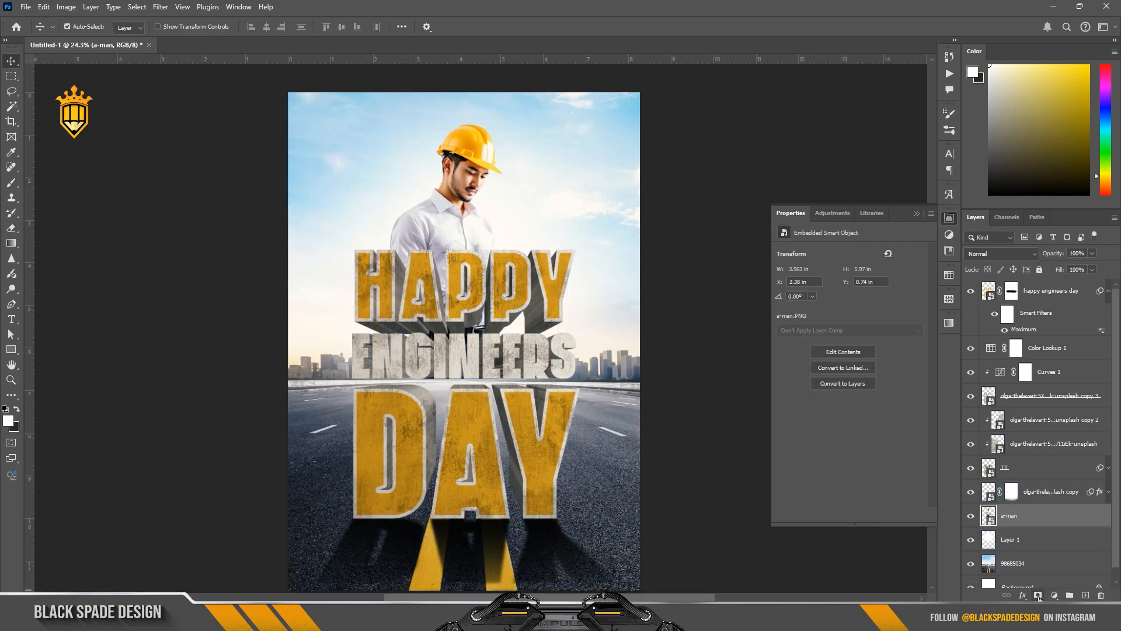
- Add a layer mask to the engineer and paint out his lower body around ENGINEERS and DAY with a 1000 px black brush
click(1038, 596)
key(b)
scroll(520, 379, up, 2)
key(bracketright)
key(bracketright)
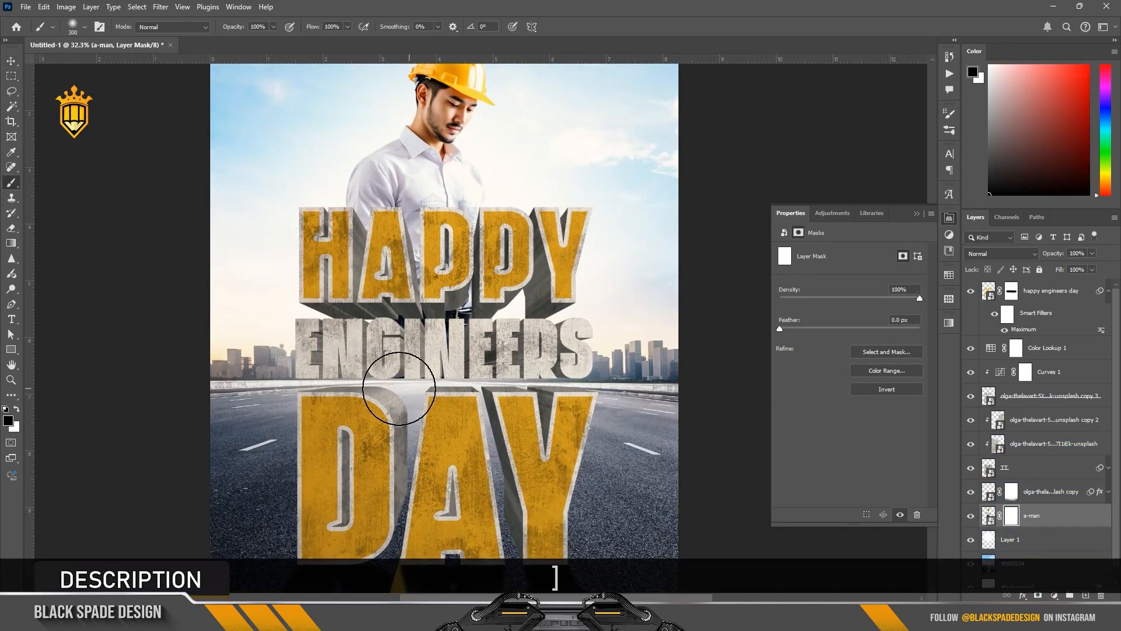
key(bracketright)
key(bracketright)
key(bracketright)
key(bracketright)
key(bracketright)
mouse_move(396, 394)
mouse_down()
mouse_move(562, 394)
mouse_move(522, 385)
mouse_move(519, 397)
mouse_move(517, 381)
mouse_move(513, 392)
mouse_move(336, 398)
mouse_move(326, 409)
mouse_move(486, 413)
mouse_up()
scroll(478, 401, down, 2)
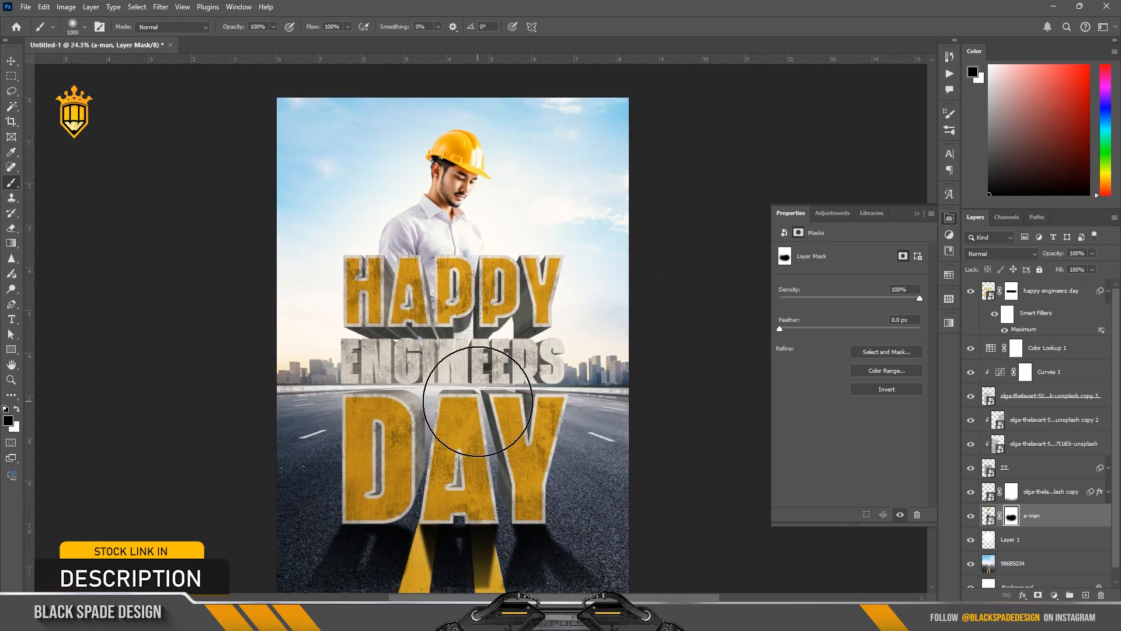
- Add a Curves adjustment above the yellow text layer and darken the midtones with input 145, output 118
scroll(478, 401, down, 2)
key(v)
click(1049, 292)
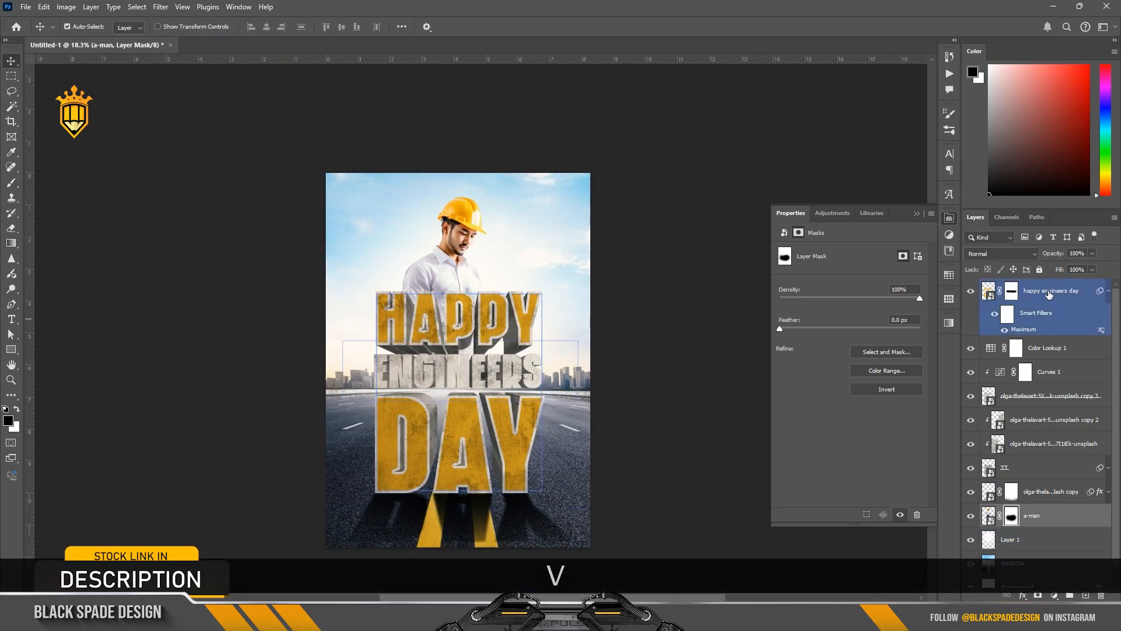
click(1053, 595)
click(1058, 447)
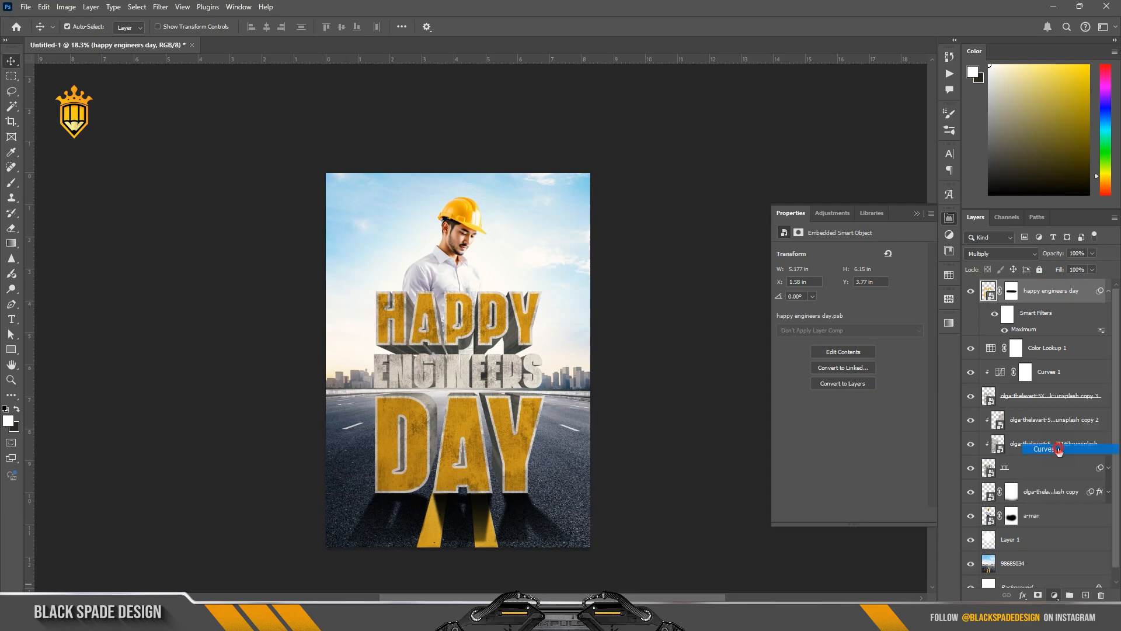
drag(864, 334, 869, 341)
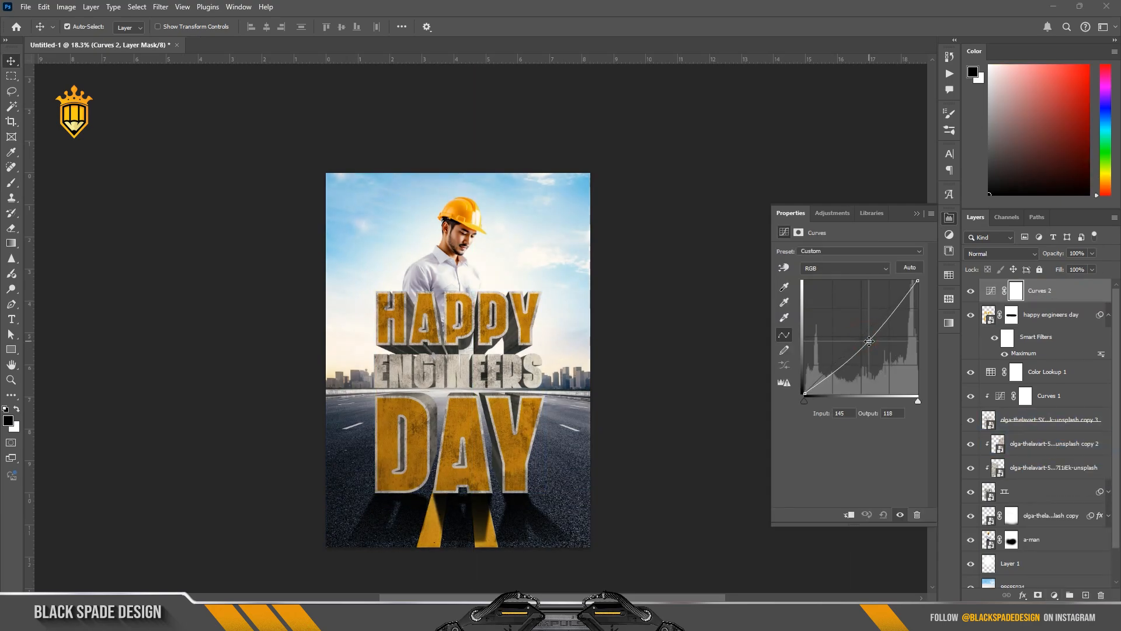
- Paint black on the new Curves mask over the poster's centre with a soft brush of about 1900 to 2400 px, keeping the edges dark
click(916, 214)
key(b)
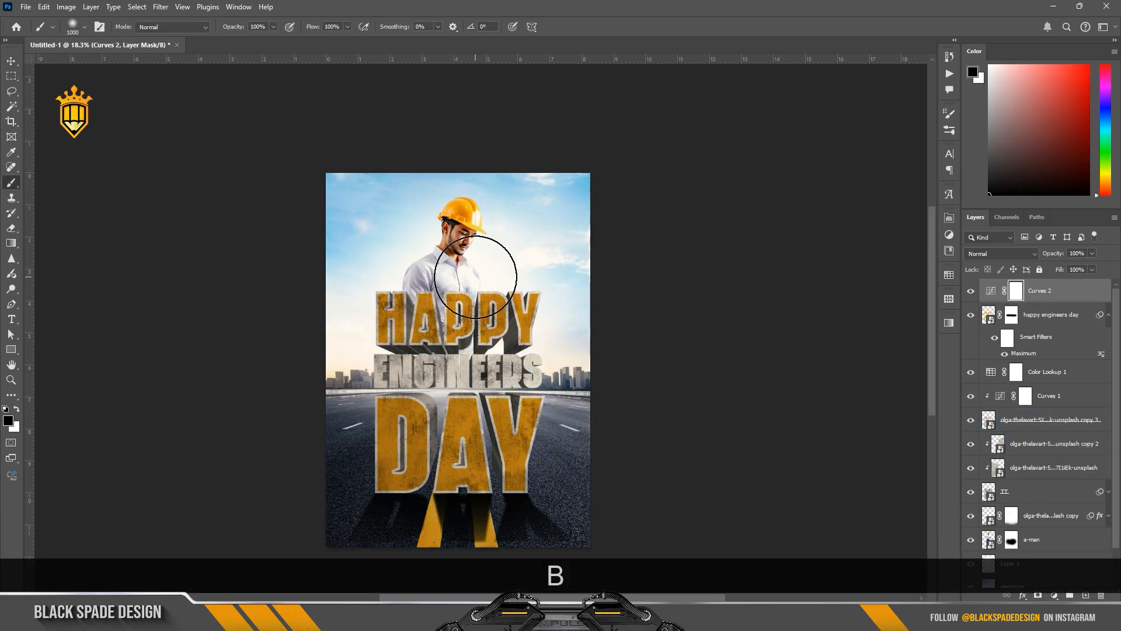
key(bracketright)
key(bracketright)
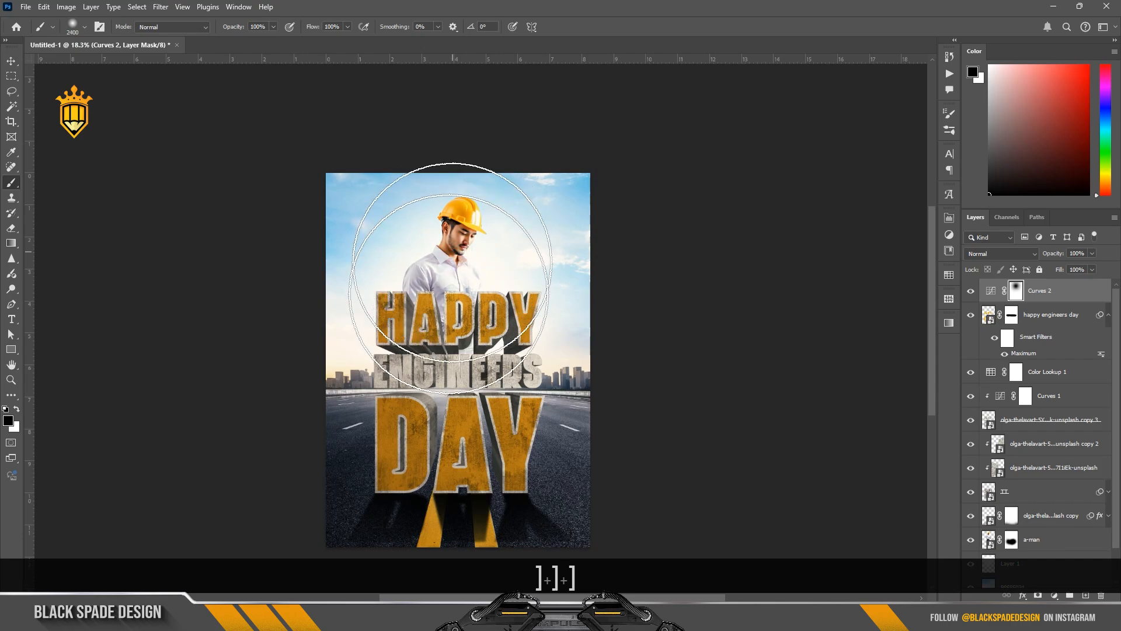
key(bracketleft)
key(bracketleft)
key(bracketleft)
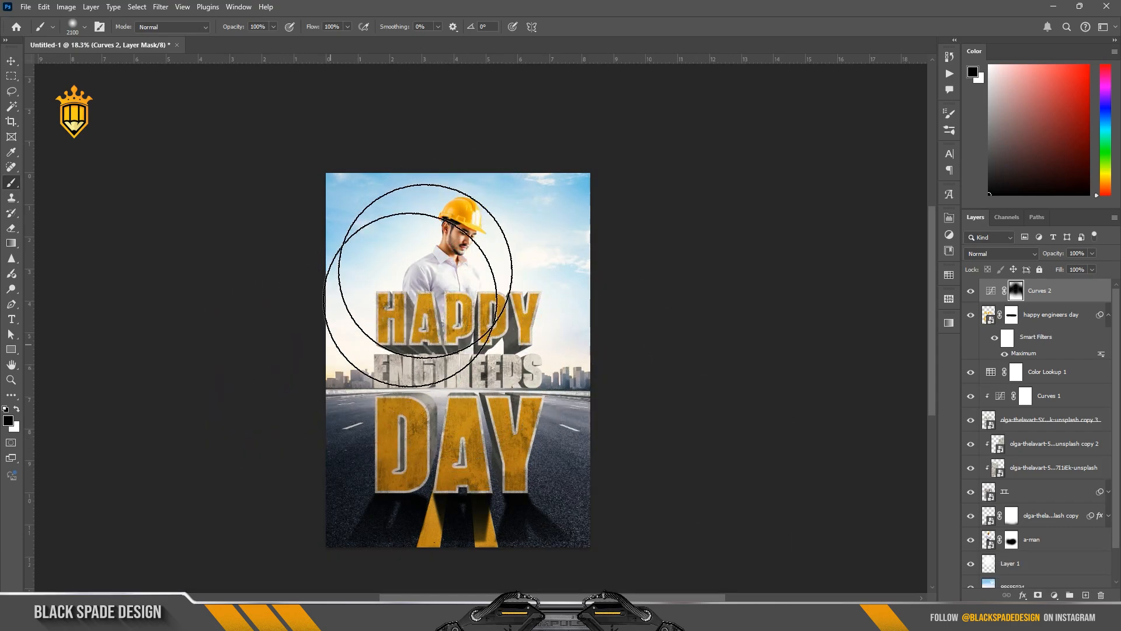
key(bracketleft)
key(bracketleft)
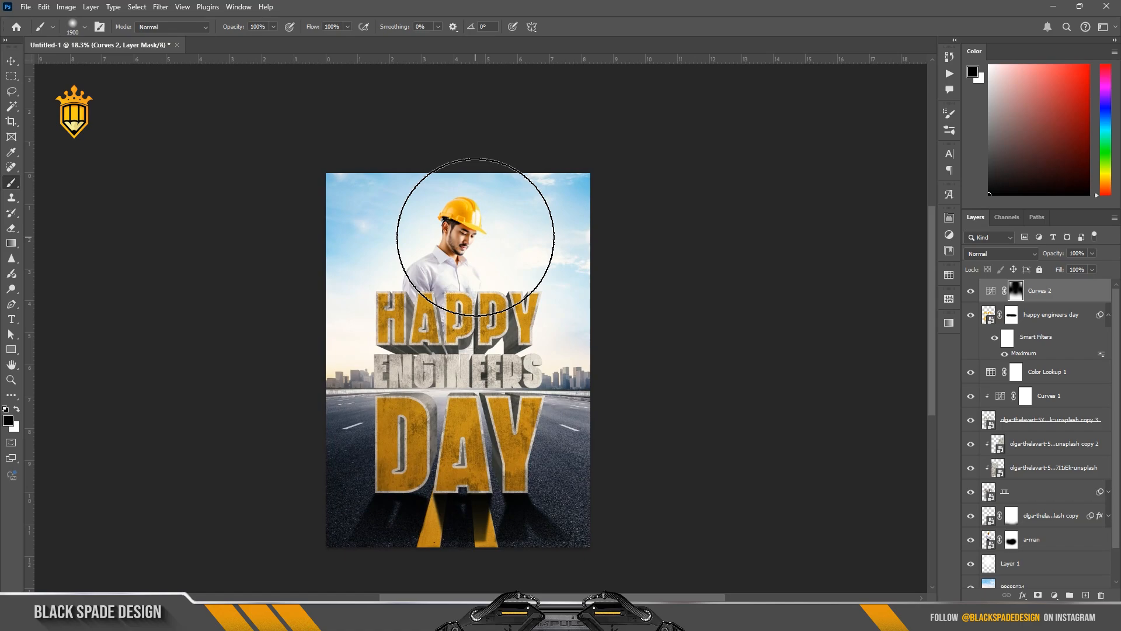
- Add the text SEP 15 on the road below the word DAY
key(v)
scroll(494, 364, up, 2)
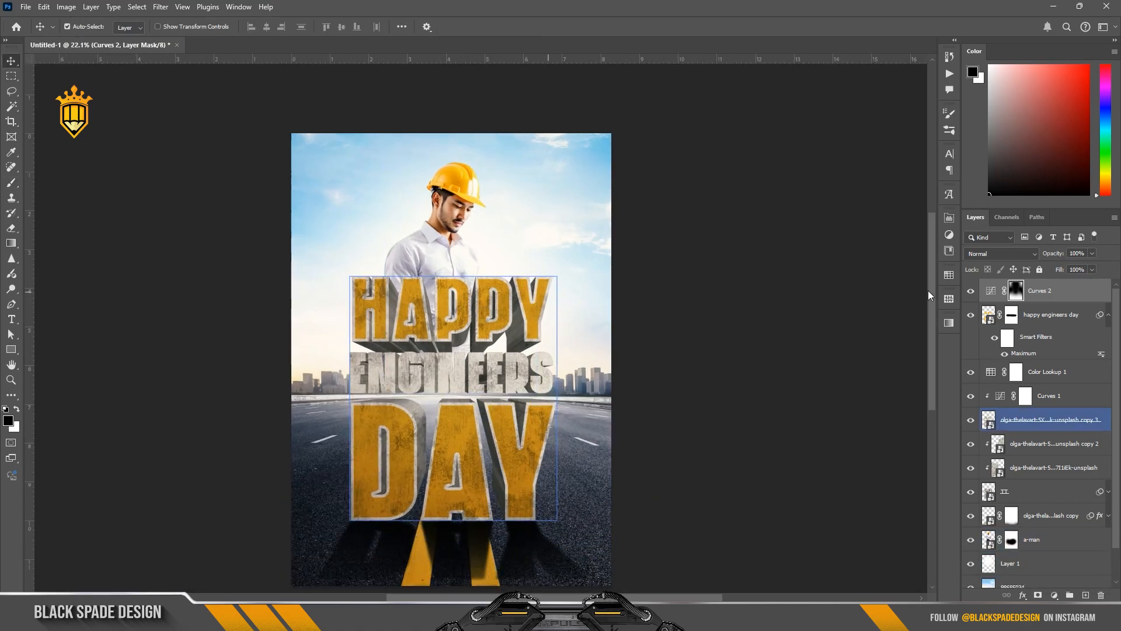
scroll(479, 470, up, 5)
key(space)
drag(478, 471, 491, 319)
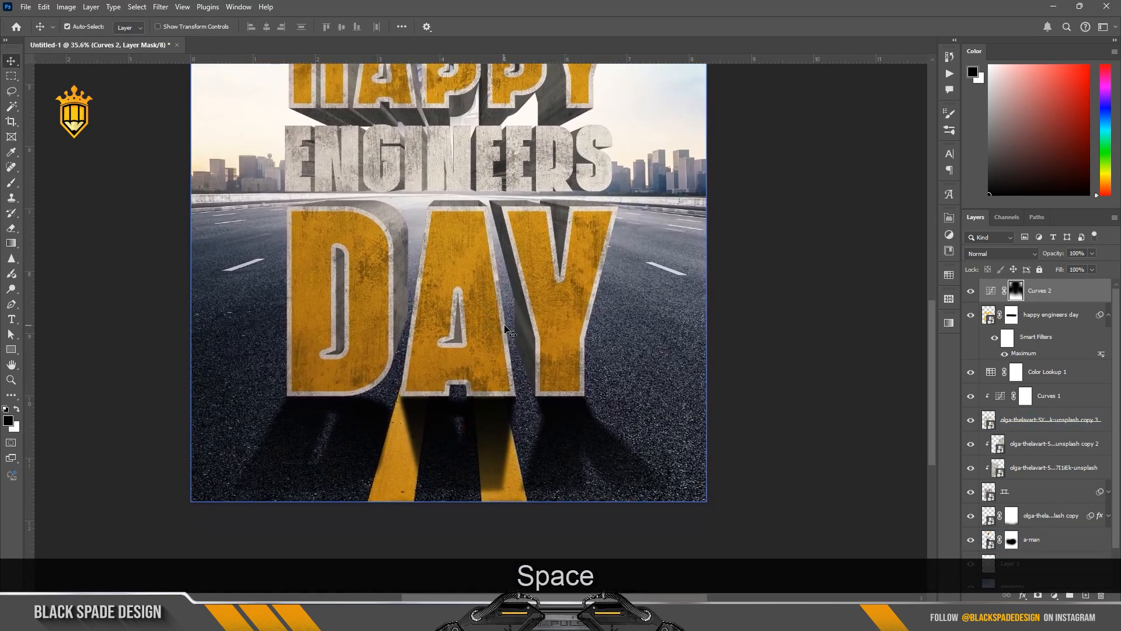
key(t)
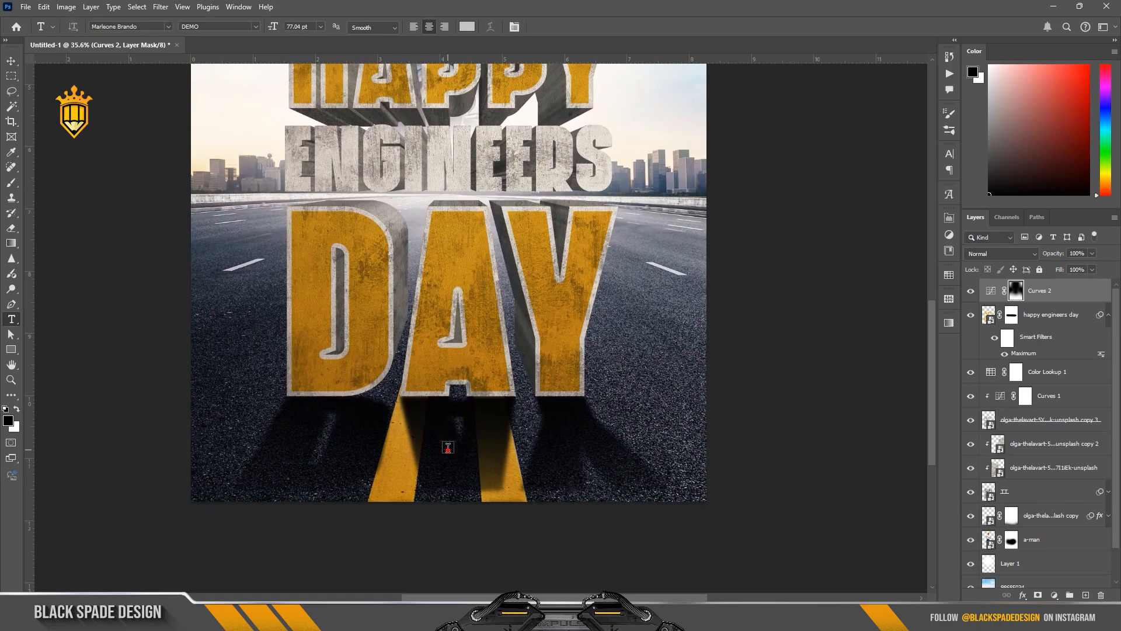
click(448, 448)
text(SE)
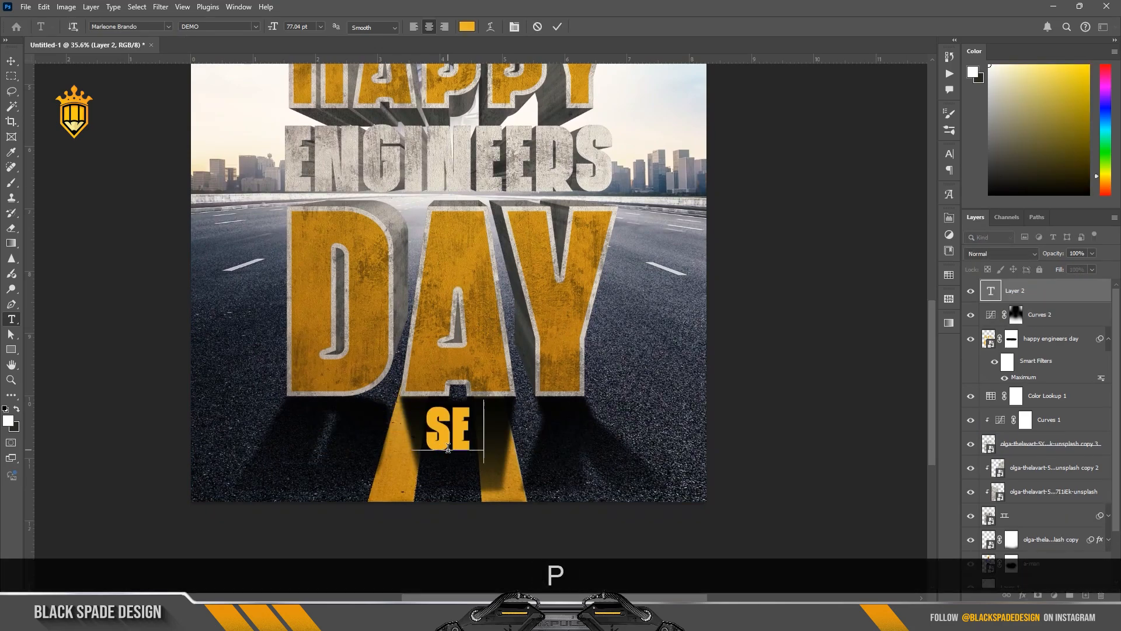
text(P 15)
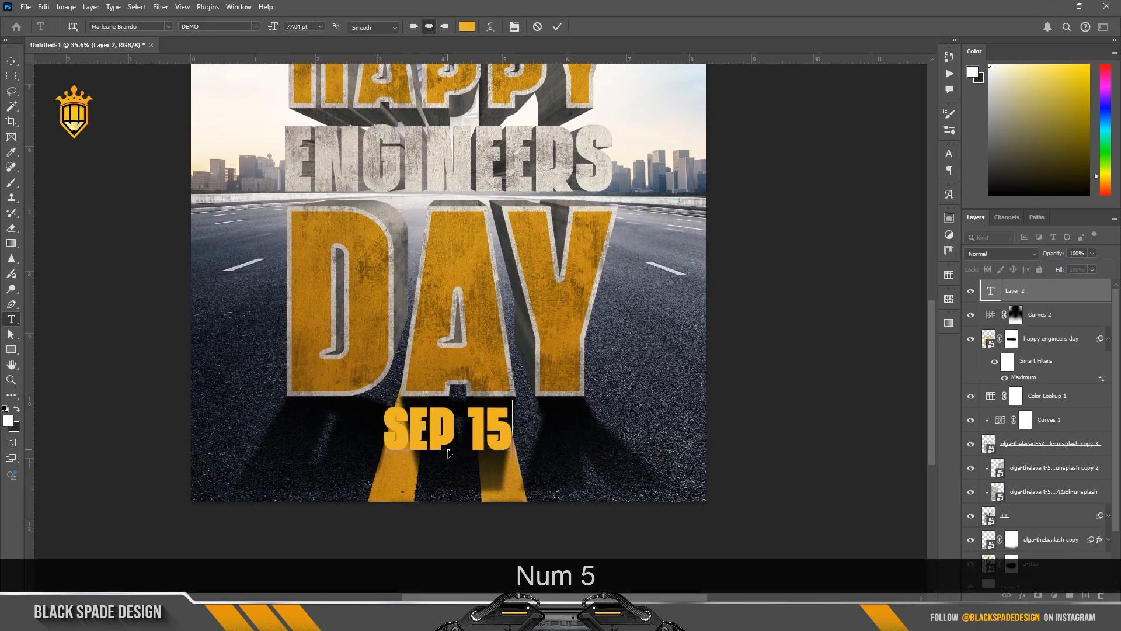
- Set the SEP 15 text to Bahnschrift Bold at 52 pt
key(ctrl+a)
key(ctrl+a)
click(514, 26)
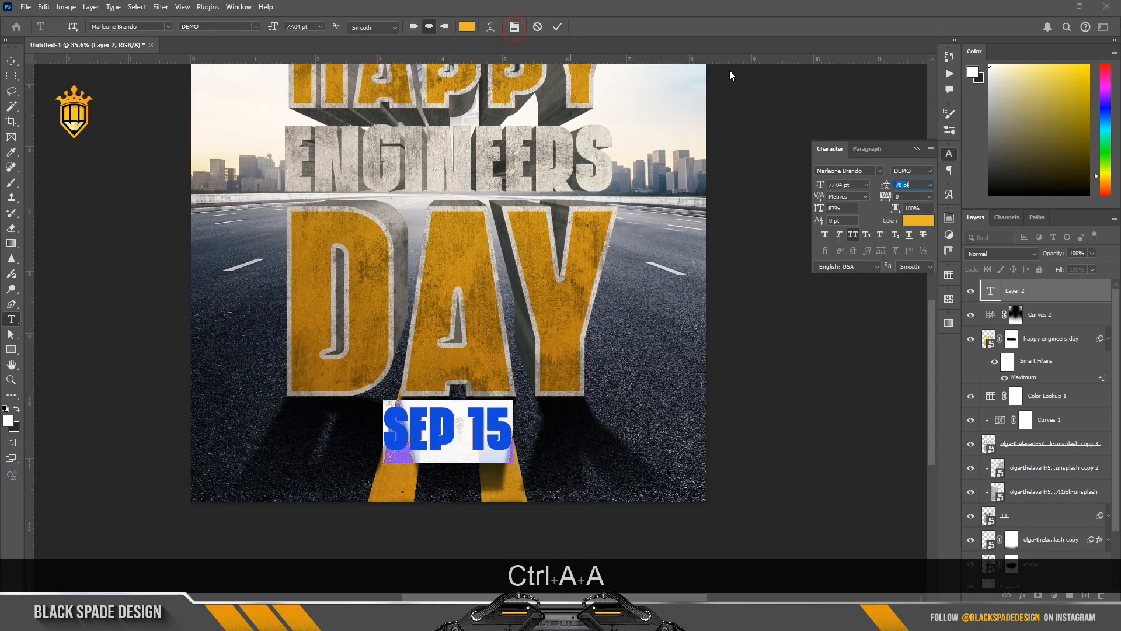
click(880, 170)
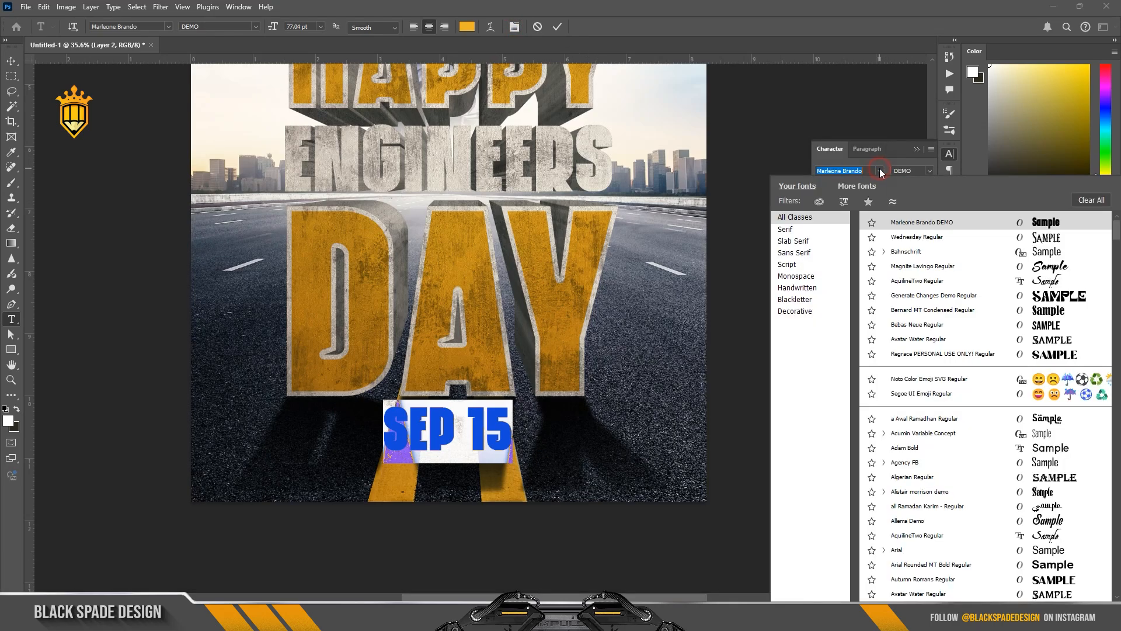
click(895, 252)
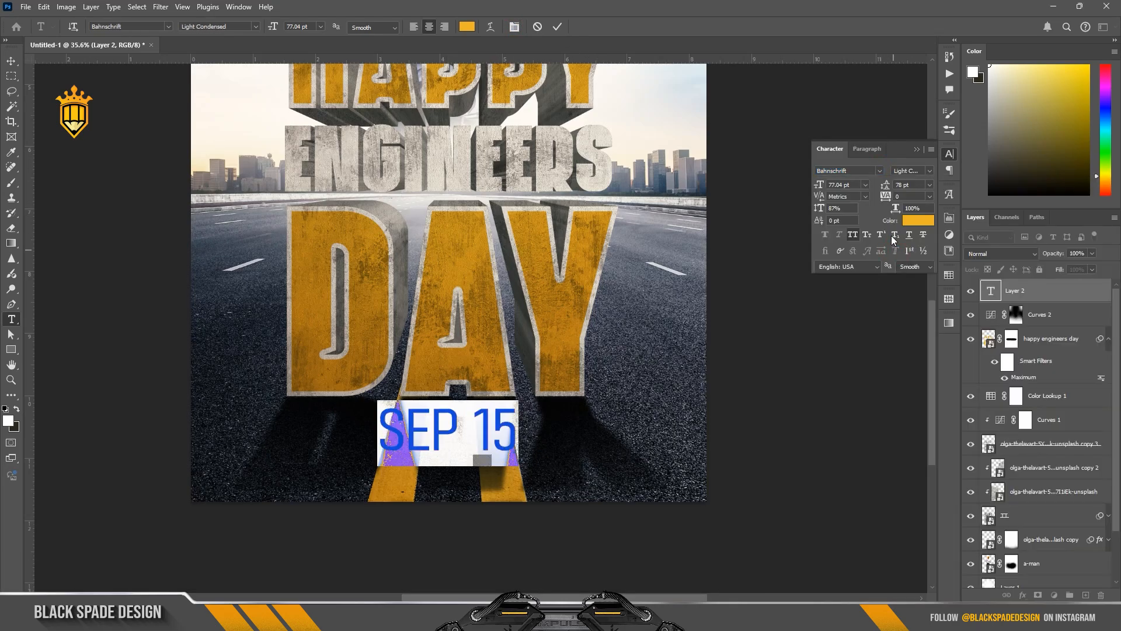
click(930, 173)
click(933, 389)
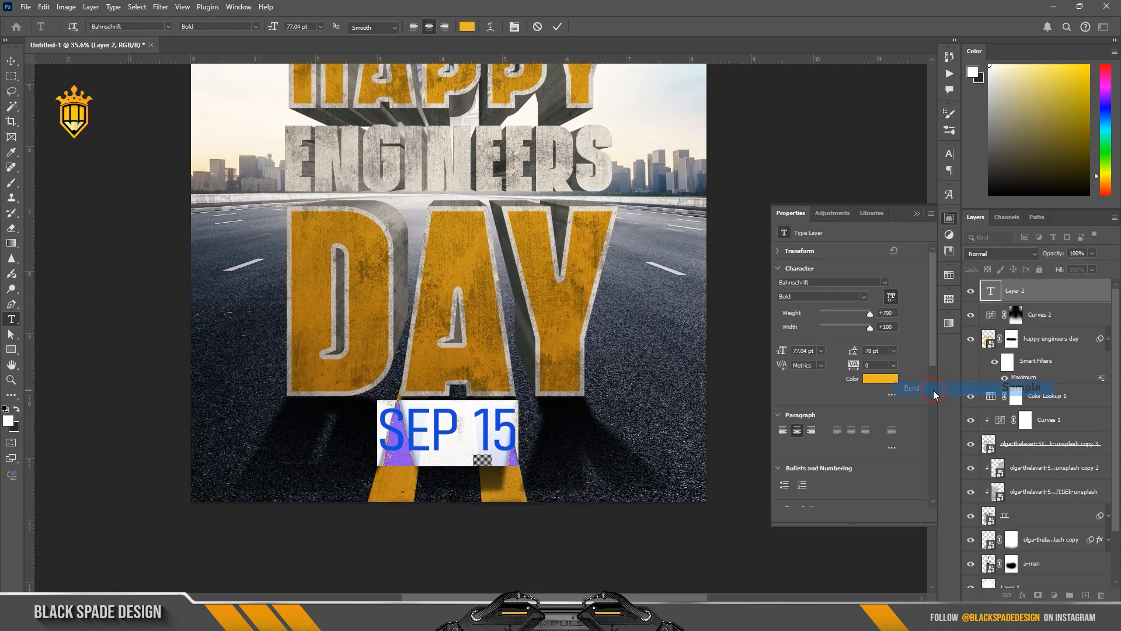
drag(272, 29, 266, 32)
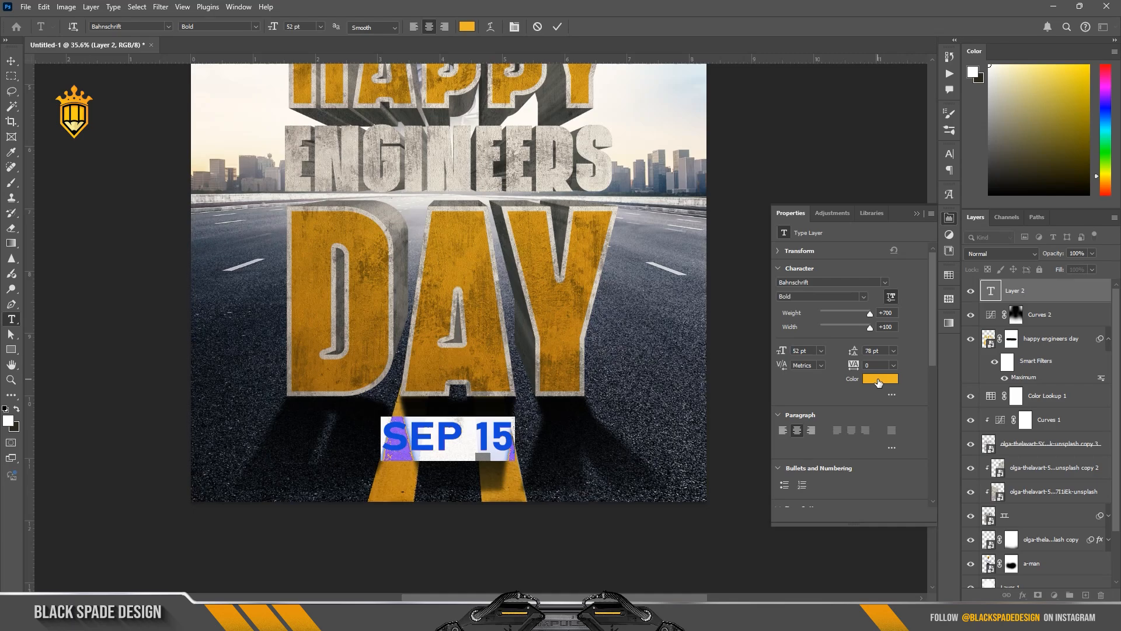
- Change the SEP 15 text colour to white (ffffff) and commit the text
click(879, 379)
drag(852, 437, 660, 303)
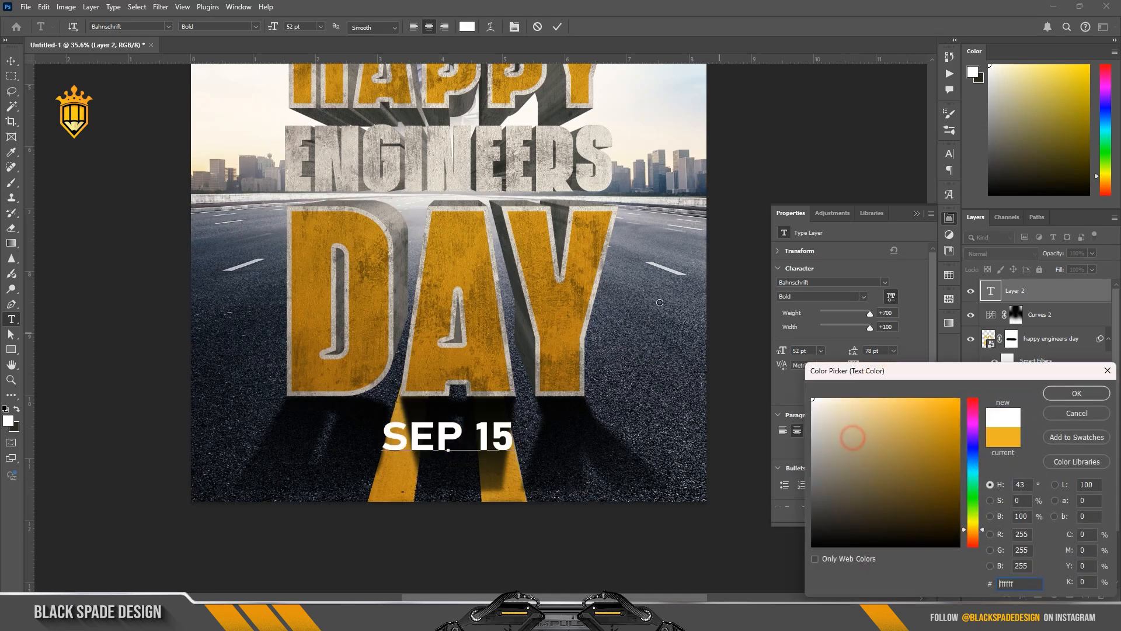
click(1063, 390)
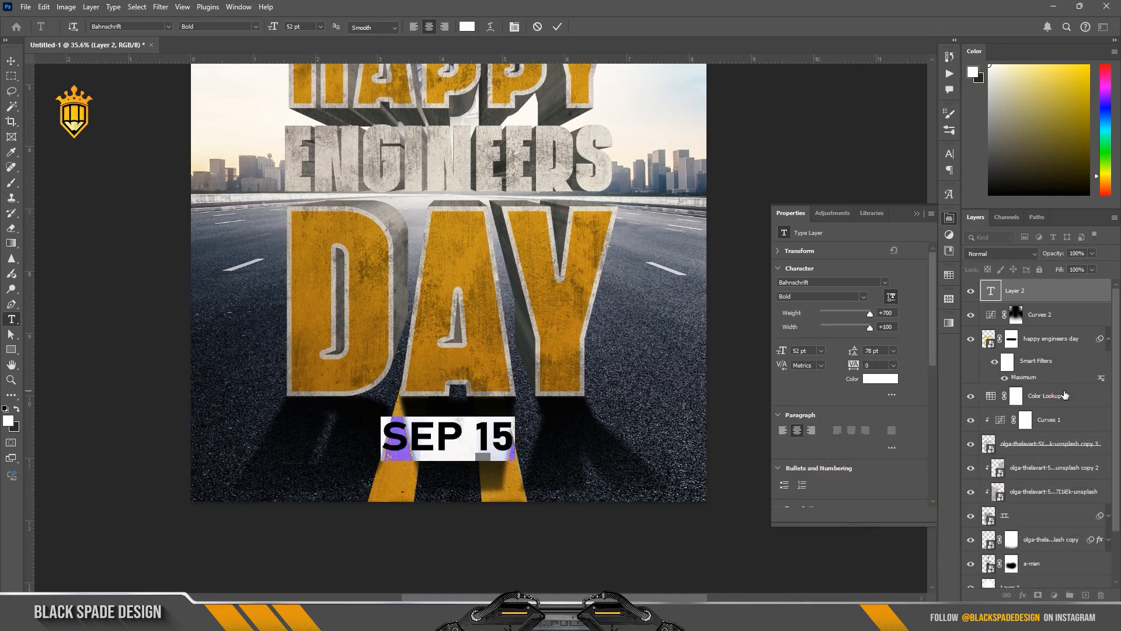
click(558, 27)
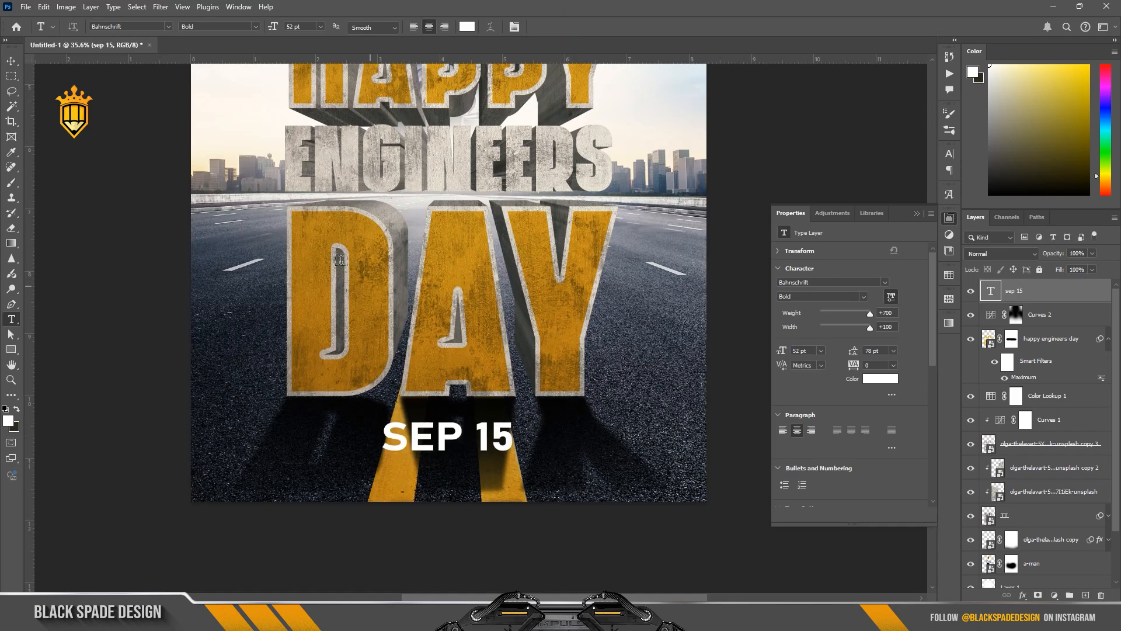
- Add a lorem ipsum paragraph across the word DAY in Bahnschrift Regular at 14 pt with automatic leading
drag(218, 228, 660, 335)
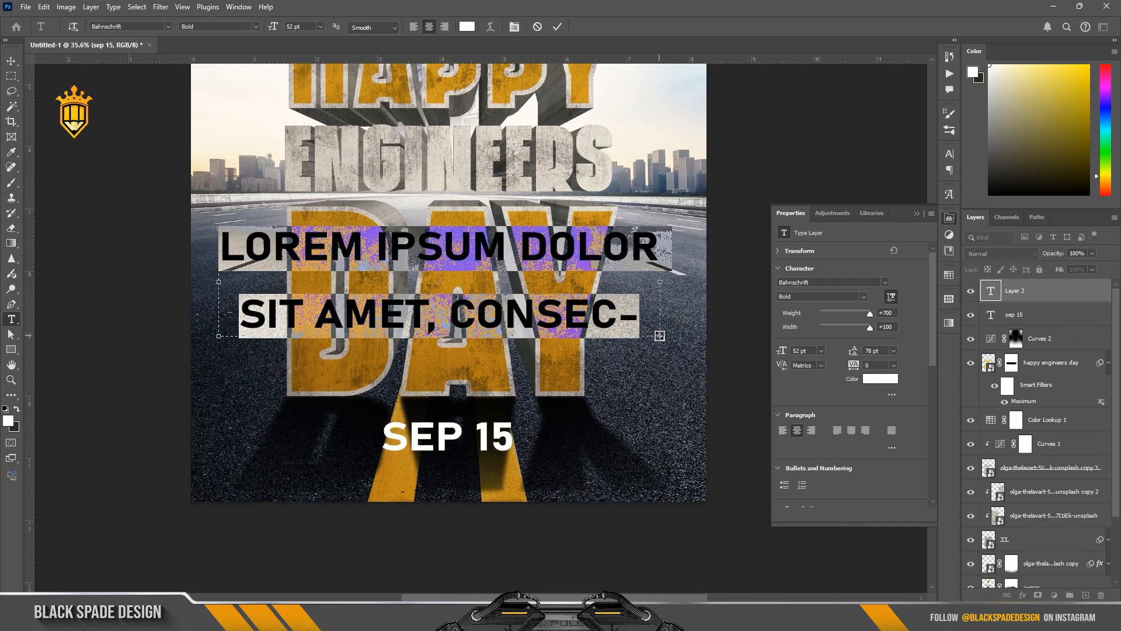
click(514, 27)
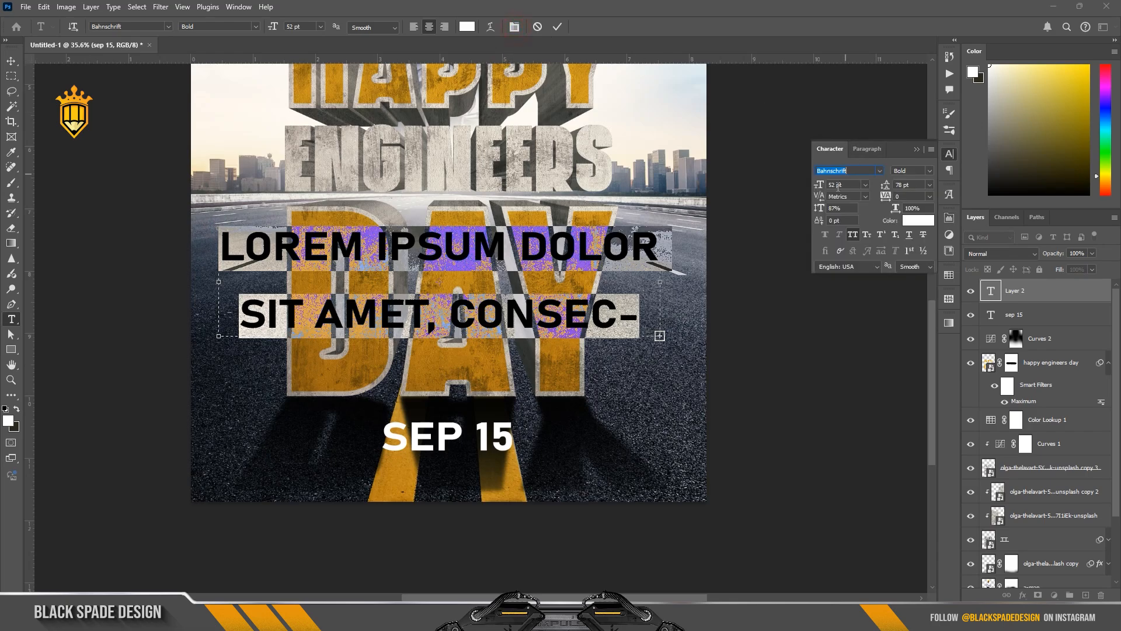
drag(818, 186, 794, 185)
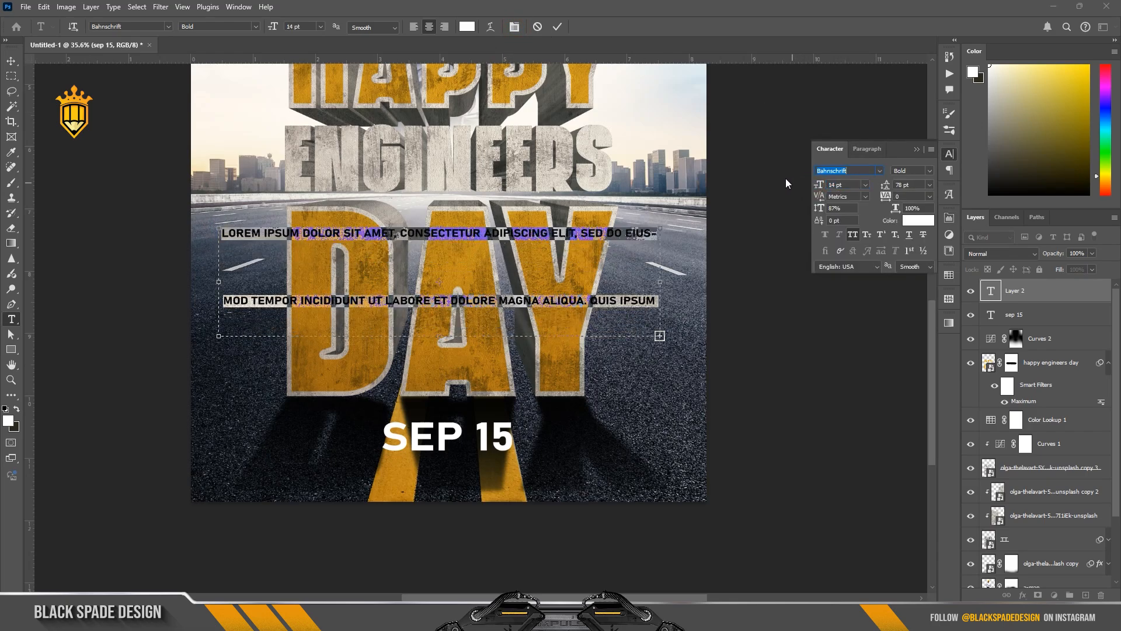
click(930, 185)
click(914, 194)
click(929, 171)
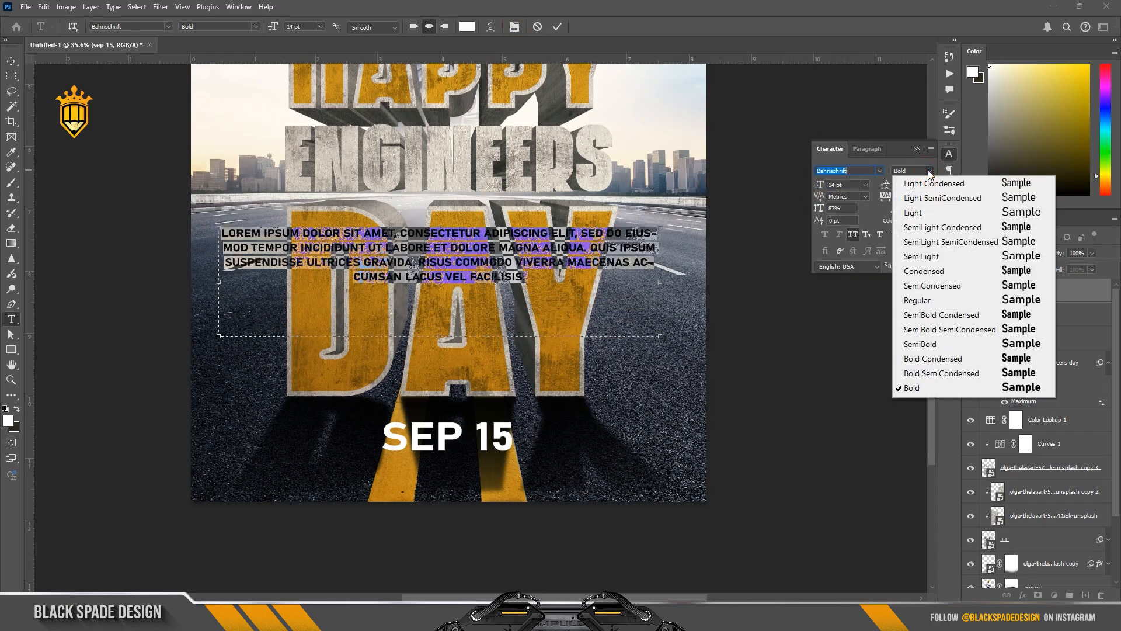
click(920, 300)
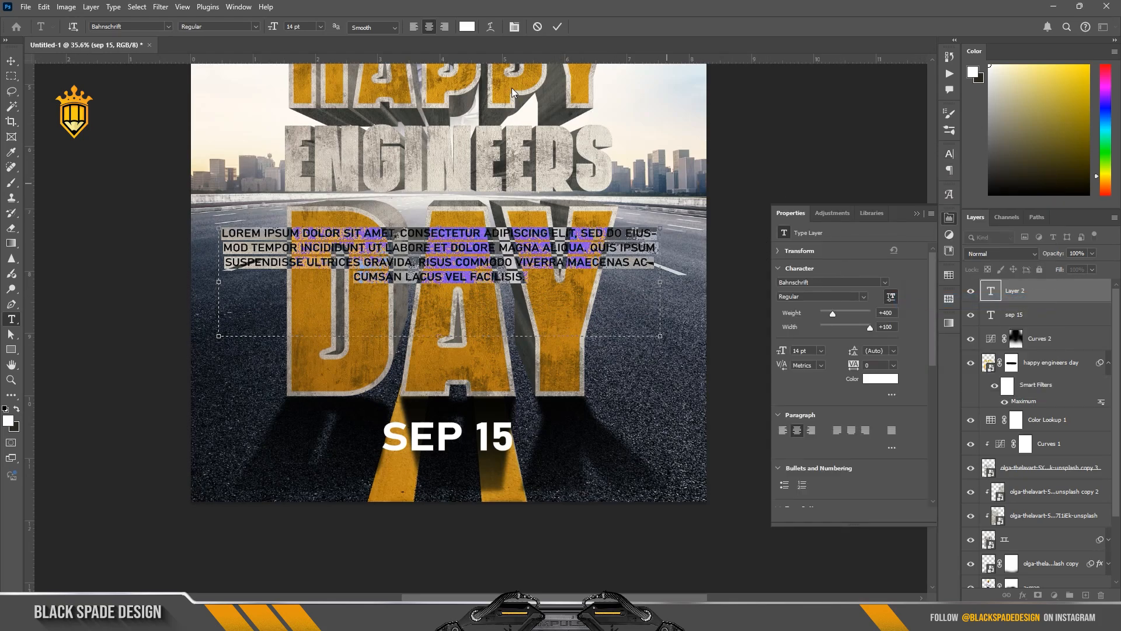
- Set the paragraph to 13 pt with 100% vertical scale, turn off All Caps and commit the text
click(515, 27)
drag(824, 185, 820, 185)
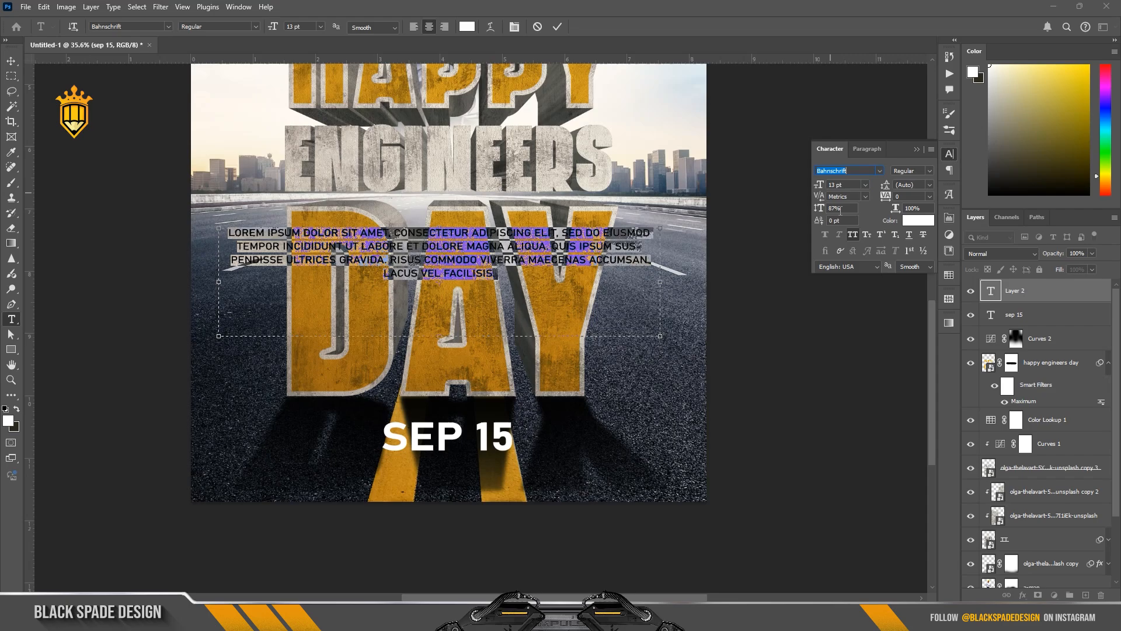
text(100)
key(Return)
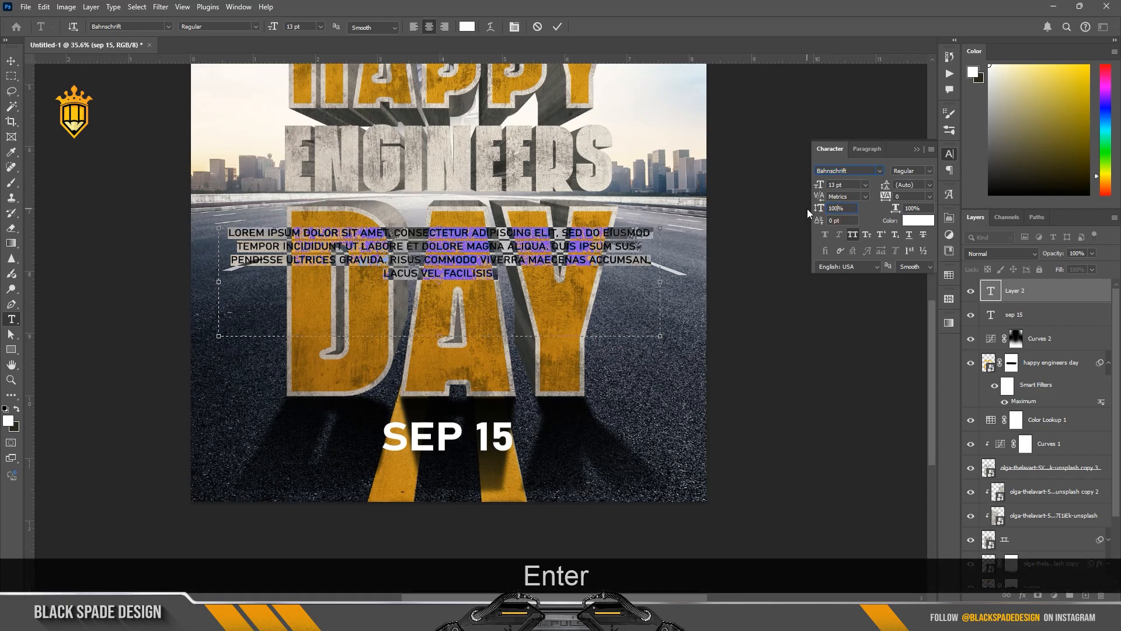
click(852, 236)
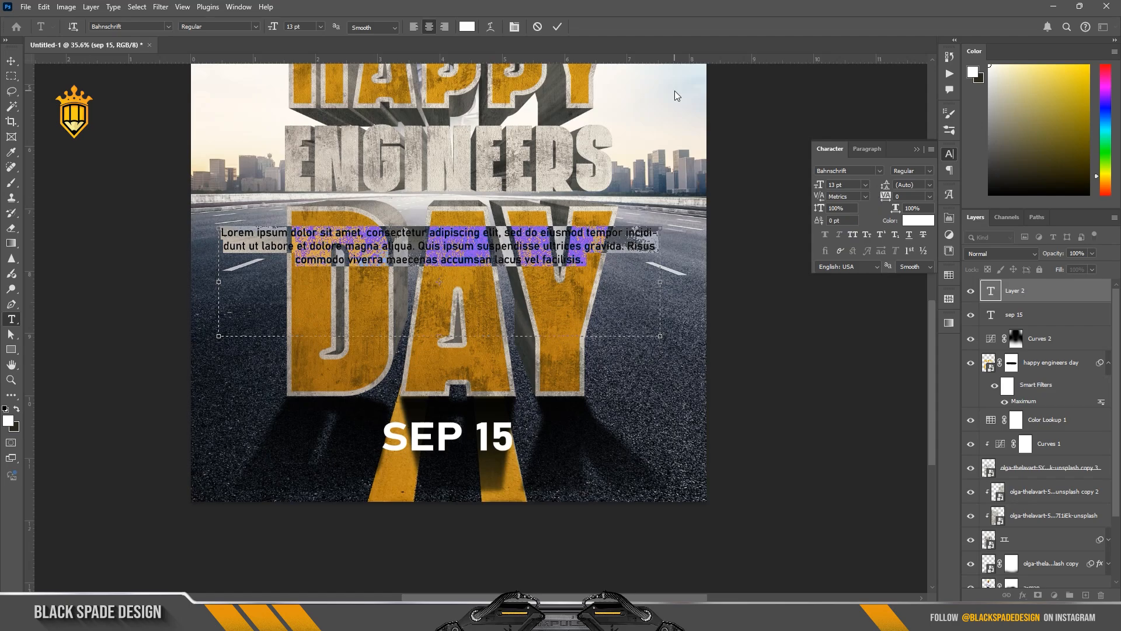
click(558, 27)
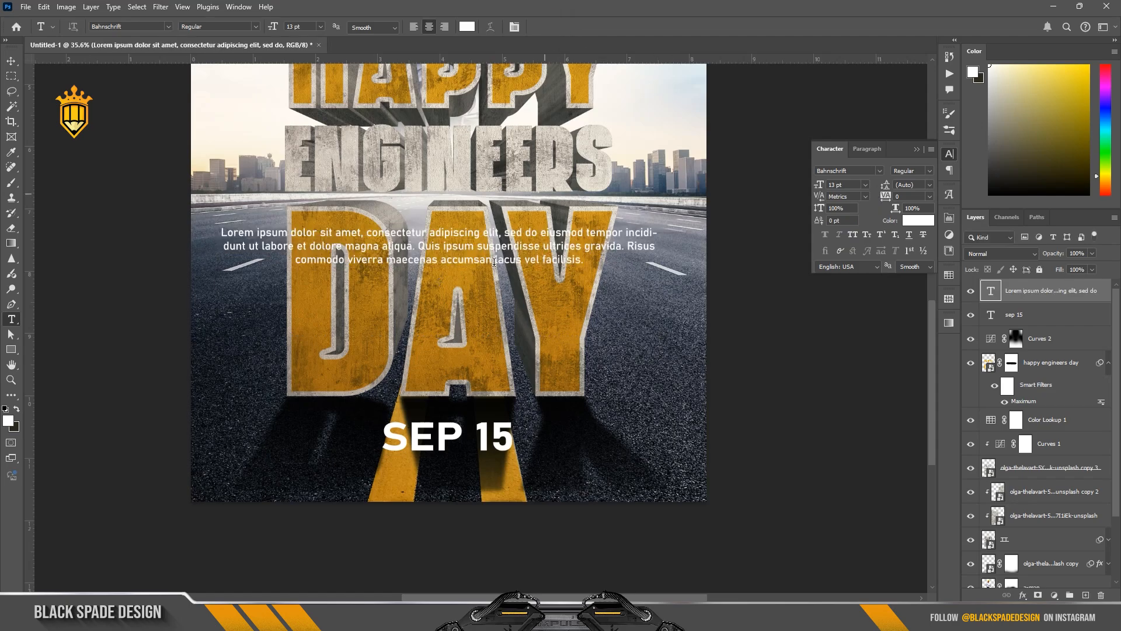
- Scale the paragraph down to about 7.69 pt and place it centred directly below SEP 15
key(v)
drag(489, 260, 506, 433)
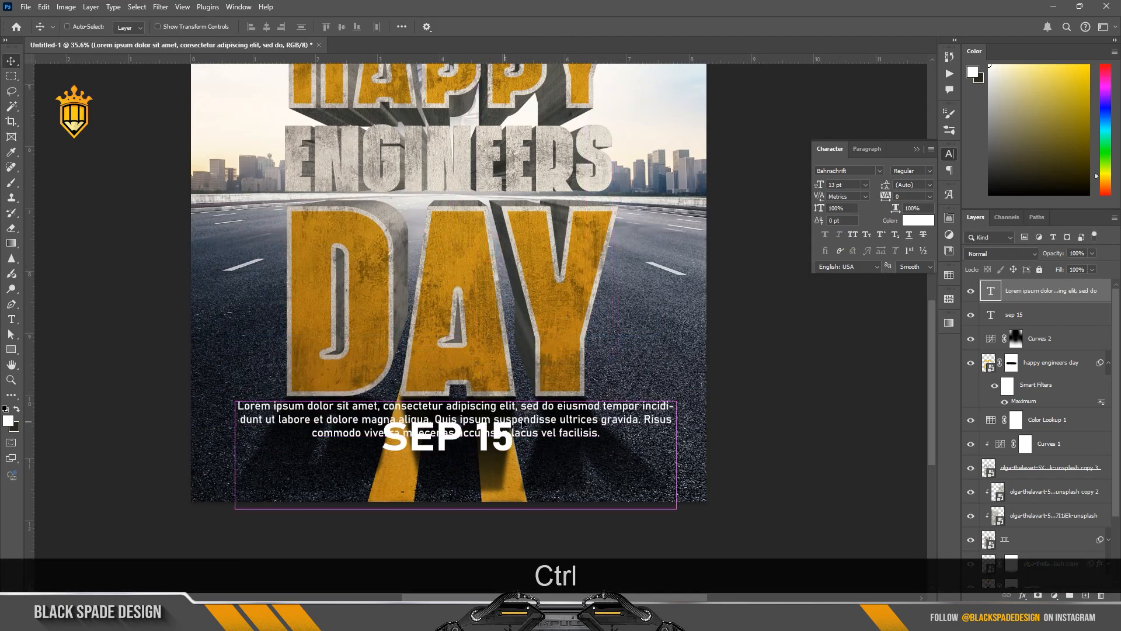
key(ctrl+t)
drag(677, 398, 528, 467)
key(Return)
key(Up)
key(Up)
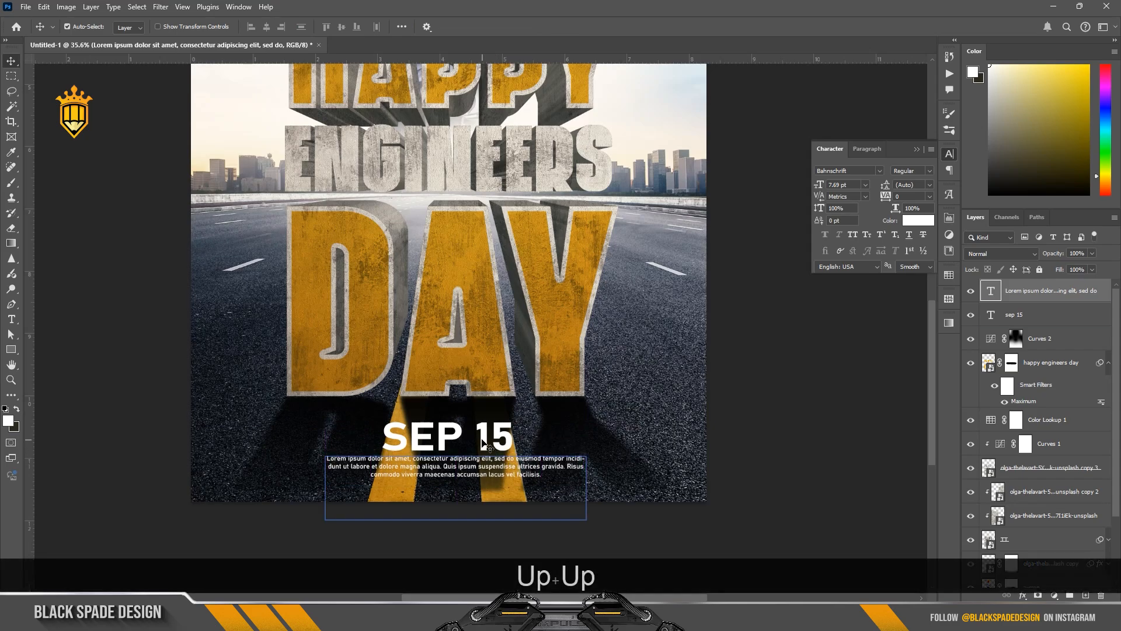
- Combine the SEP 15 and lorem ipsum text layers into one smart object
click(1044, 312)
key(ctrl+0)
ctrl+click(1043, 299)
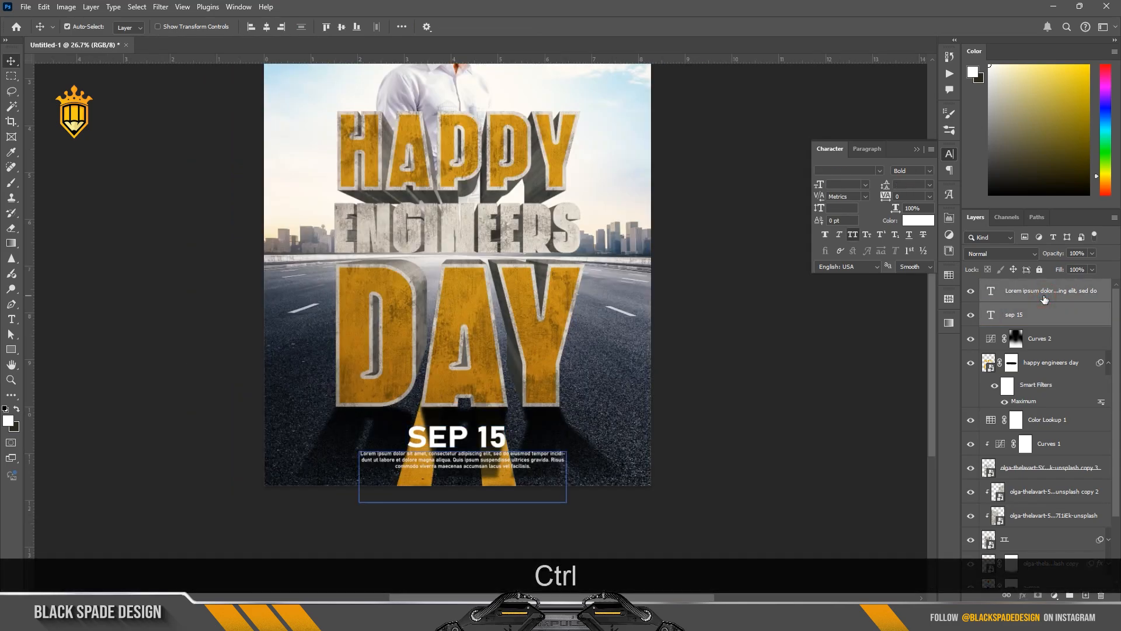
right_click(1043, 299)
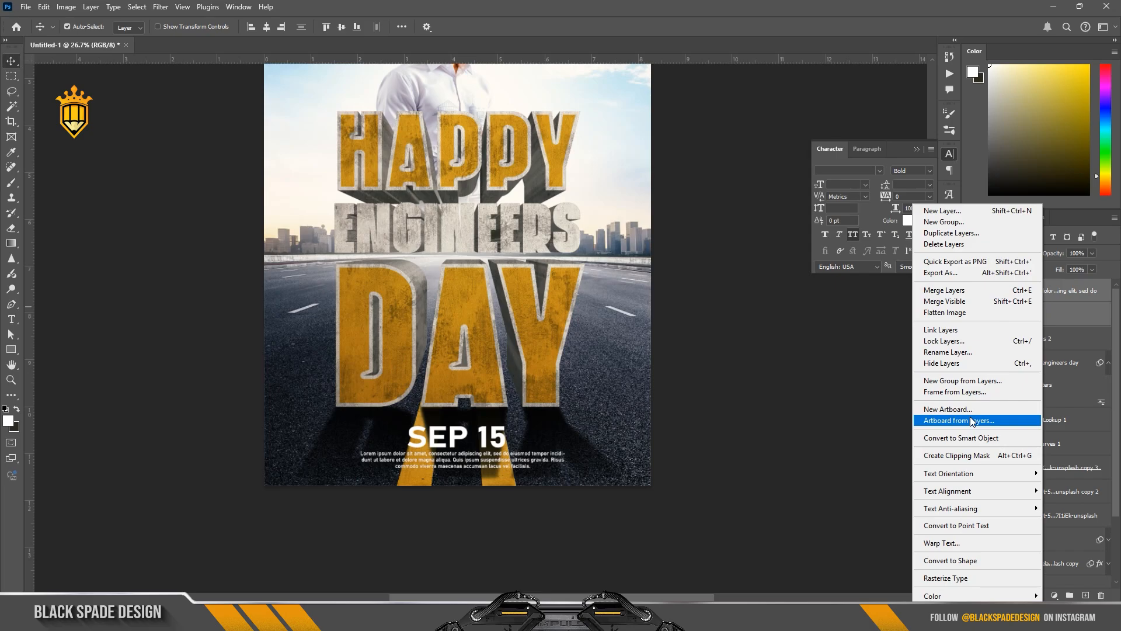
click(960, 438)
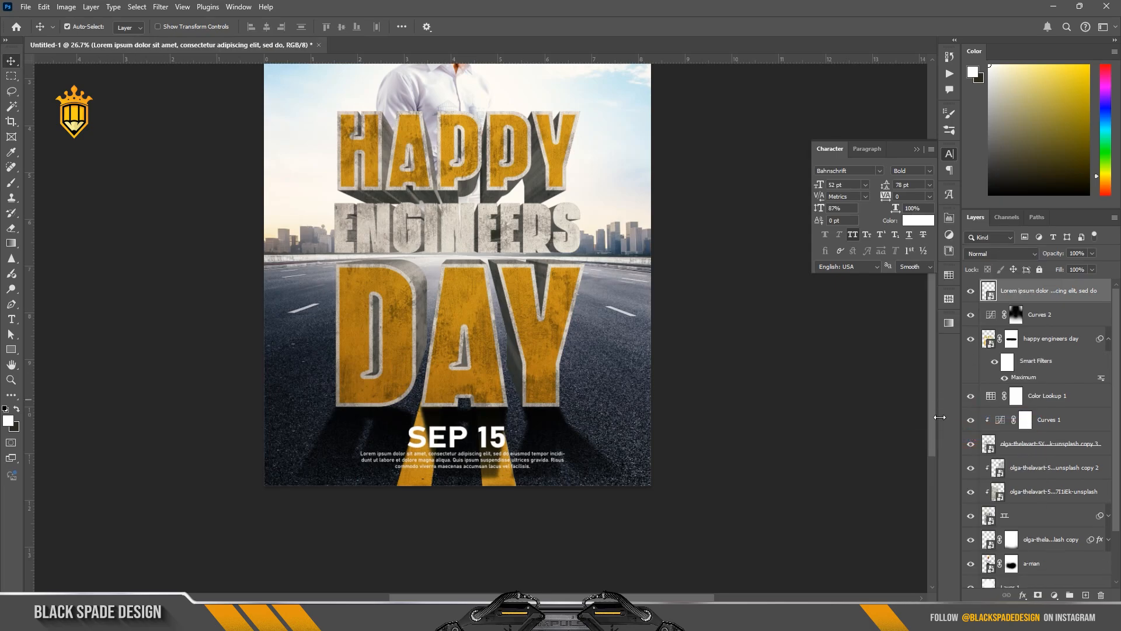
- Distort the date-and-paragraph smart object in perspective, wider at its base, and centre it on the road below DAY
scroll(461, 467, up, 1)
key(ctrl+t)
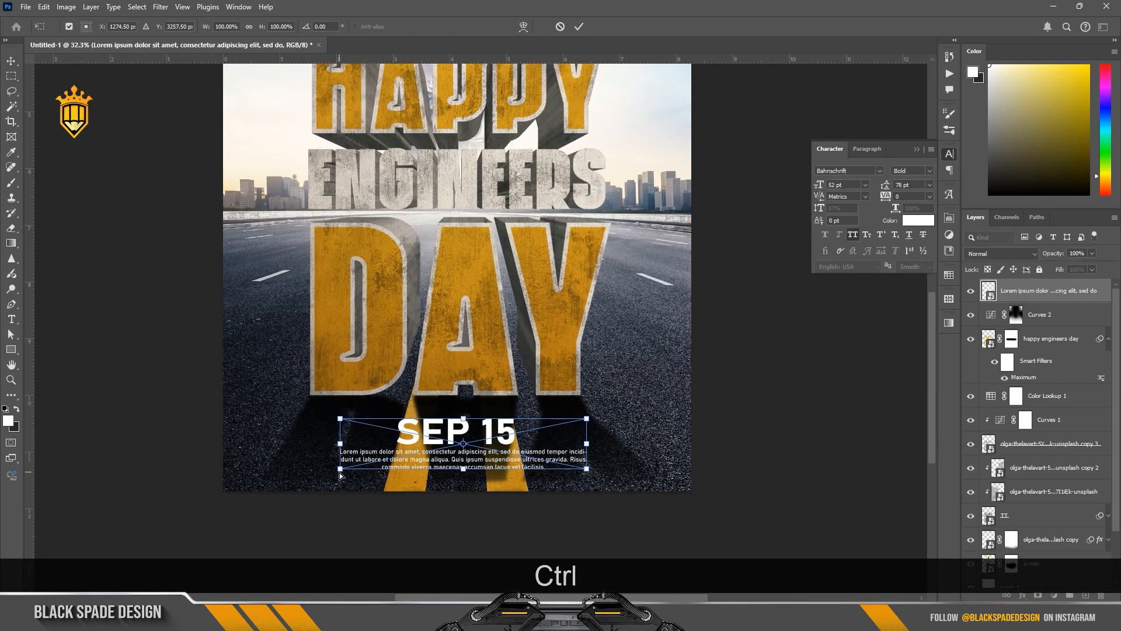
drag(340, 474, 295, 481)
drag(601, 473, 487, 440)
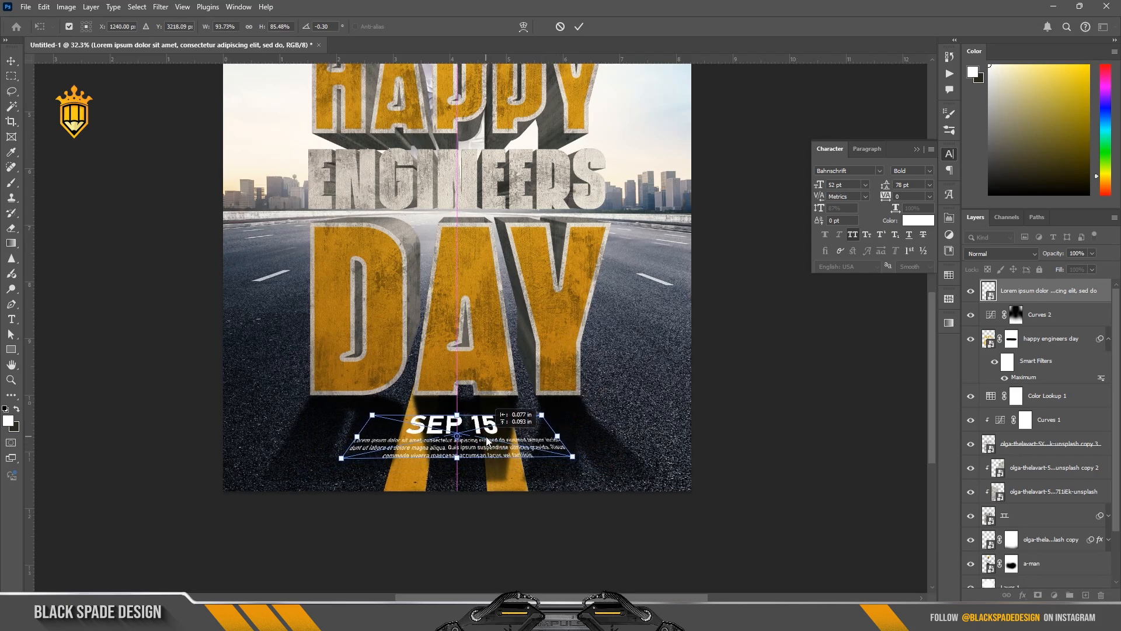
drag(573, 458, 578, 460)
key(Return)
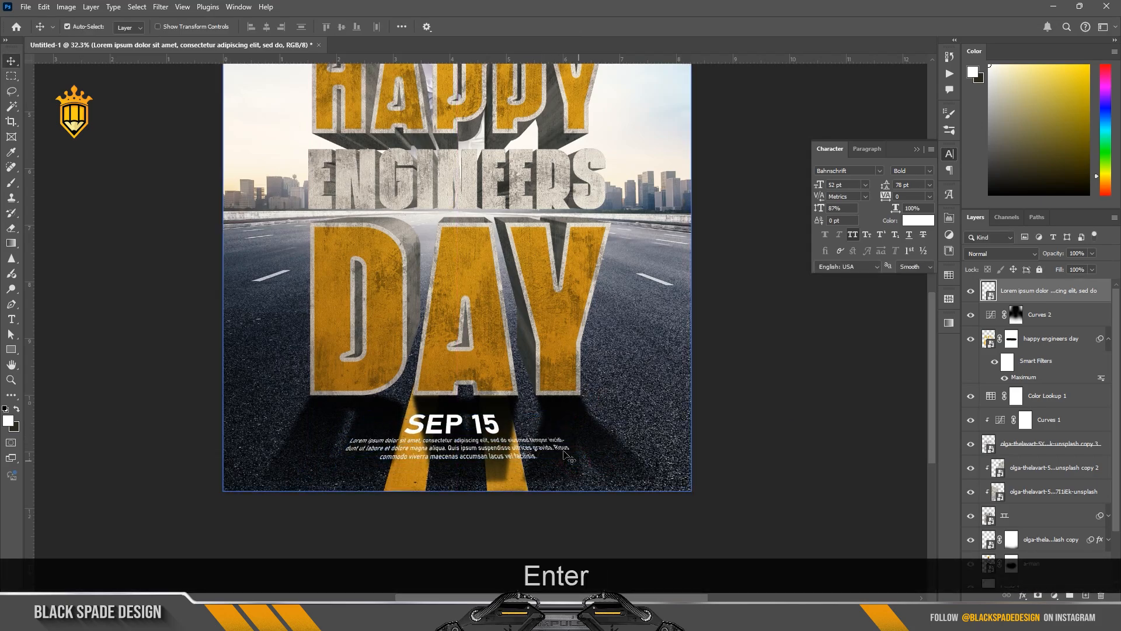
- Set the date-and-paragraph smart object's blend mode to Soft Light and duplicate the layer
click(1000, 253)
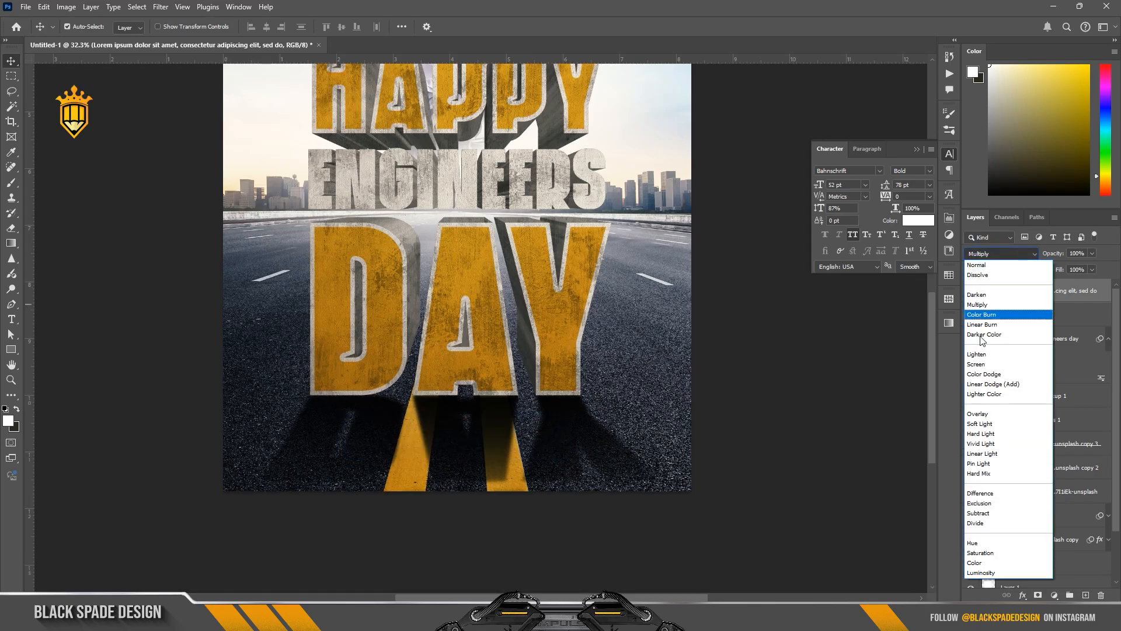
click(979, 424)
key(ctrl+j)
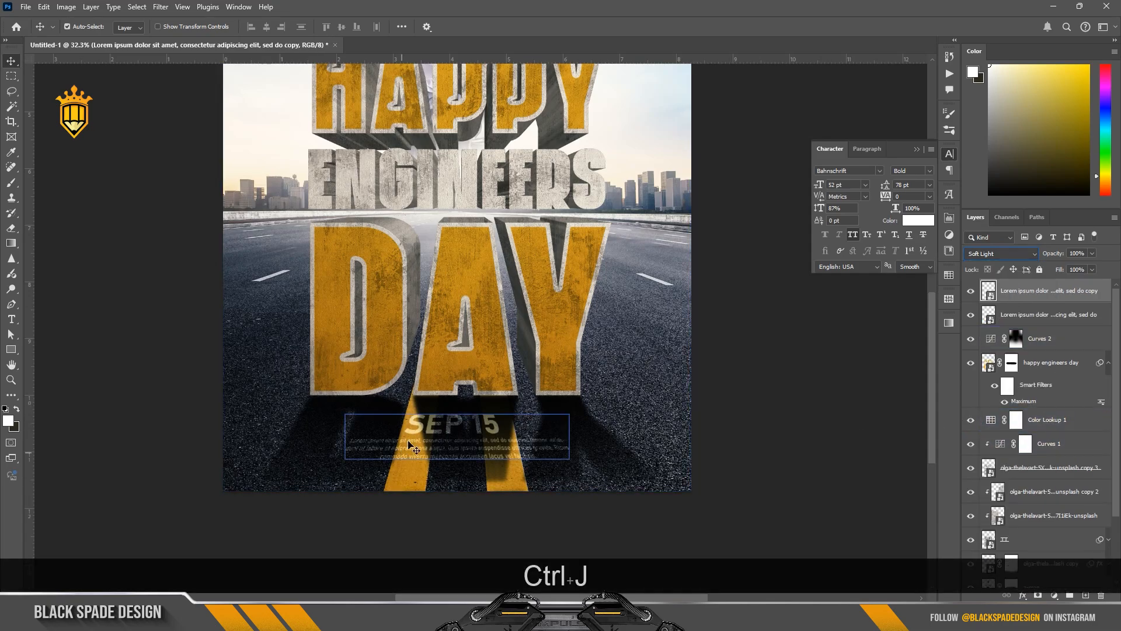
- Set the duplicated text layer's blend mode to Normal and its opacity to 26%
key(d)
scroll(464, 449, up, 9)
key(space)
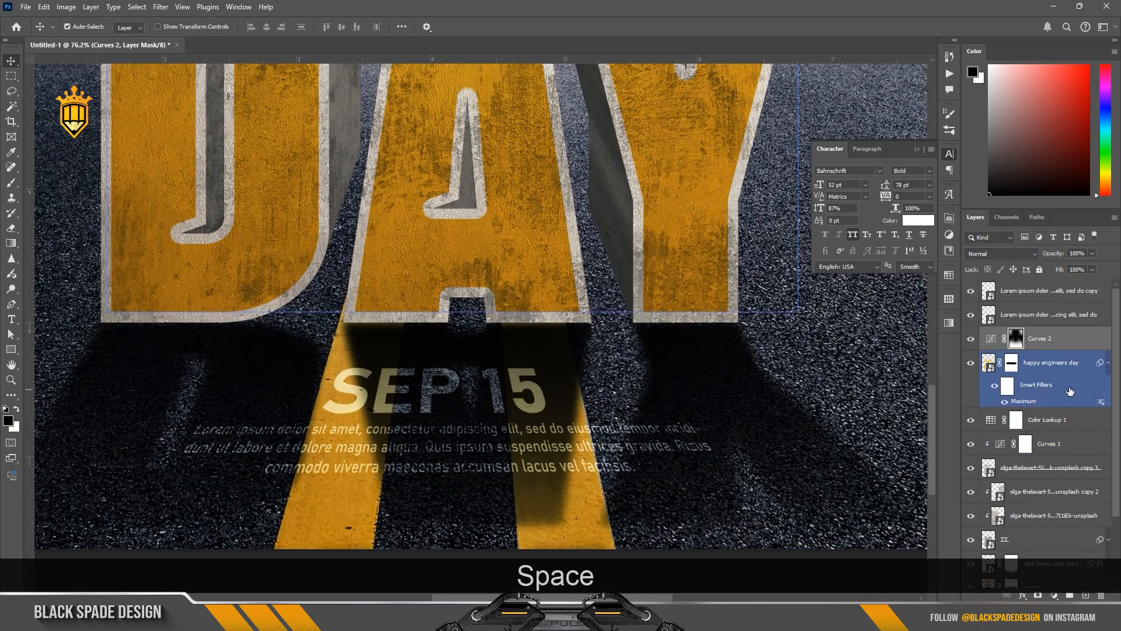
click(1021, 296)
click(1001, 254)
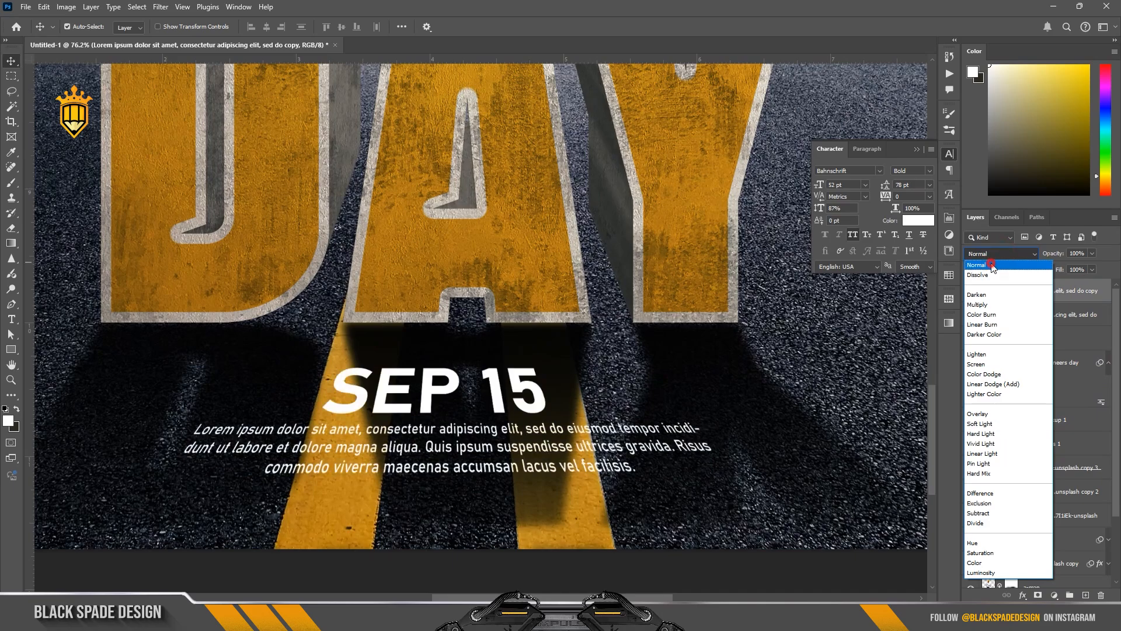
click(993, 263)
drag(1040, 259, 1013, 266)
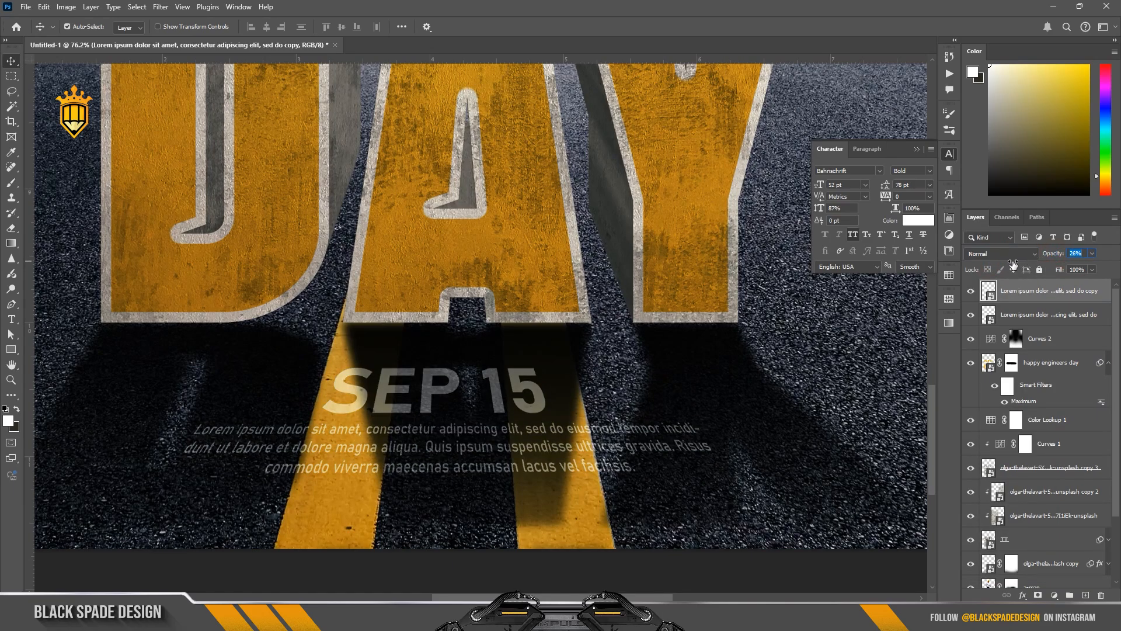
click(1016, 338)
scroll(490, 461, down, 6)
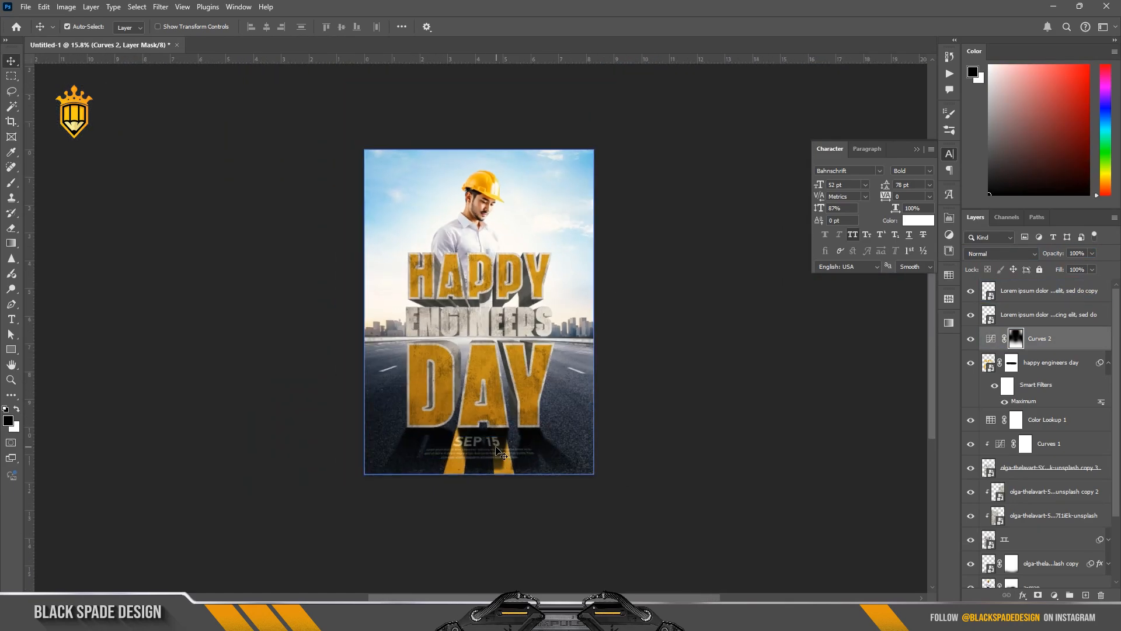
- Enlarge both date-and-paragraph smart object layers together slightly about their centre
scroll(496, 450, up, 3)
ctrl+click(1025, 315)
click(1026, 295)
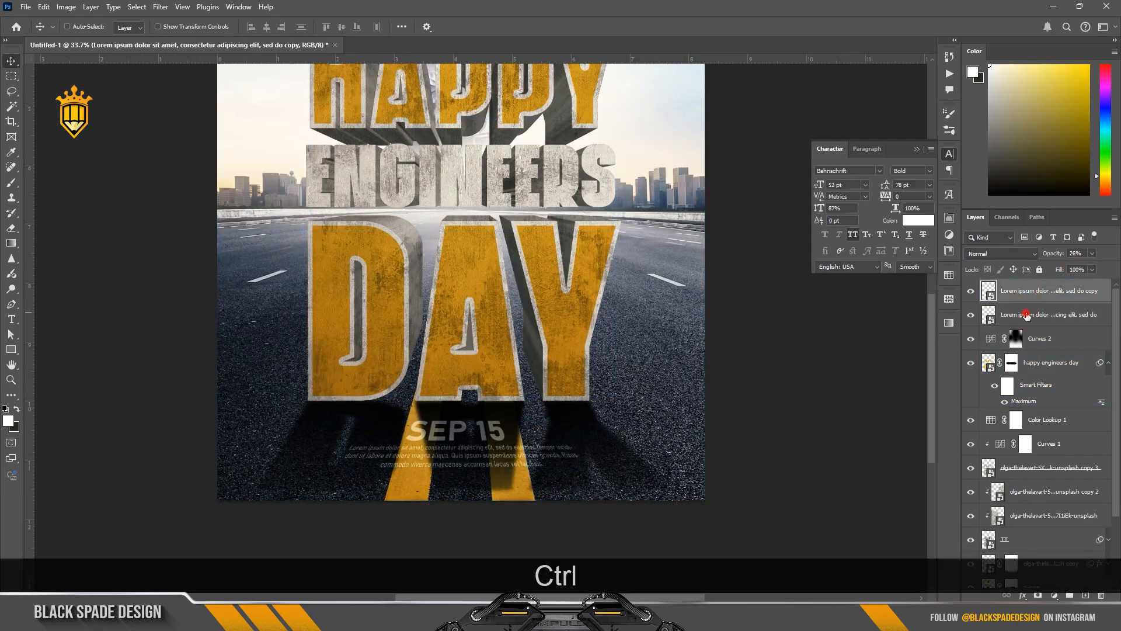
ctrl+click(1026, 316)
key(ctrl+t)
drag(578, 419, 588, 417)
key(bracketright)
key(Return)
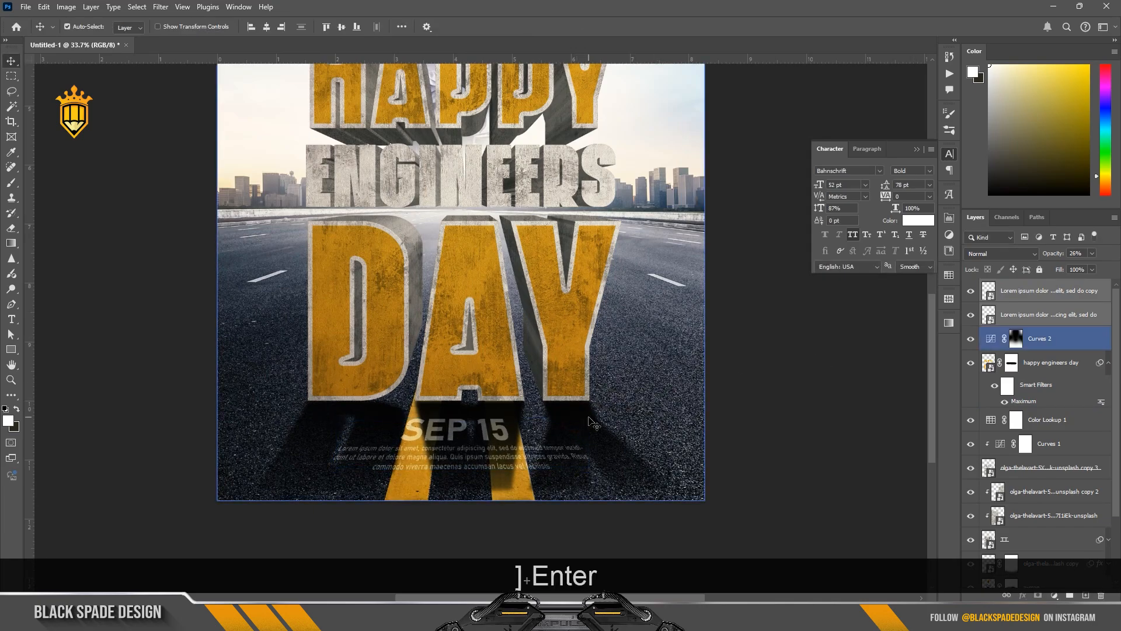
- Examine the whole poster from the engineer down to the road text and put the character settings away
scroll(594, 424, down, 1)
scroll(588, 418, down, 6)
scroll(586, 388, up, 2)
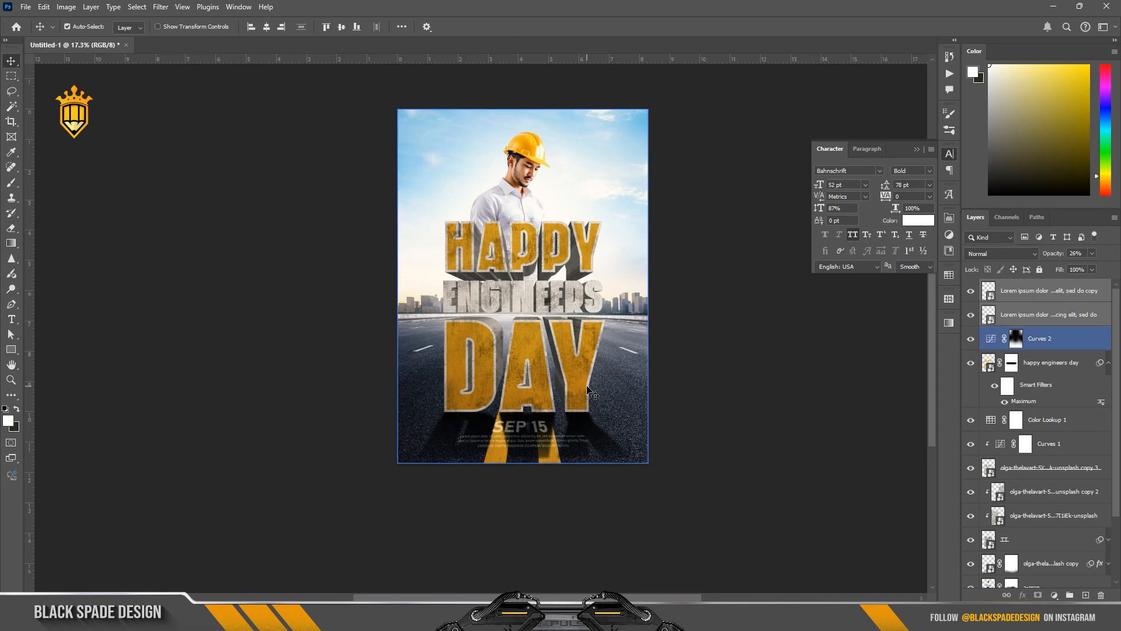
drag(595, 354, 583, 378)
key(z)
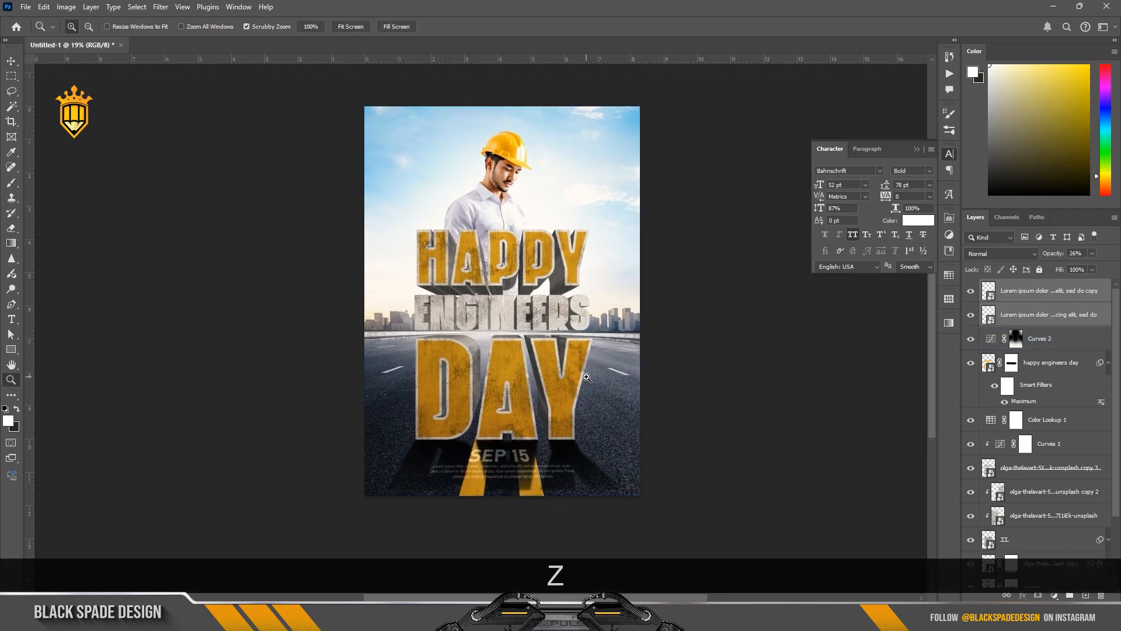
right_click(584, 378)
click(605, 384)
key(v)
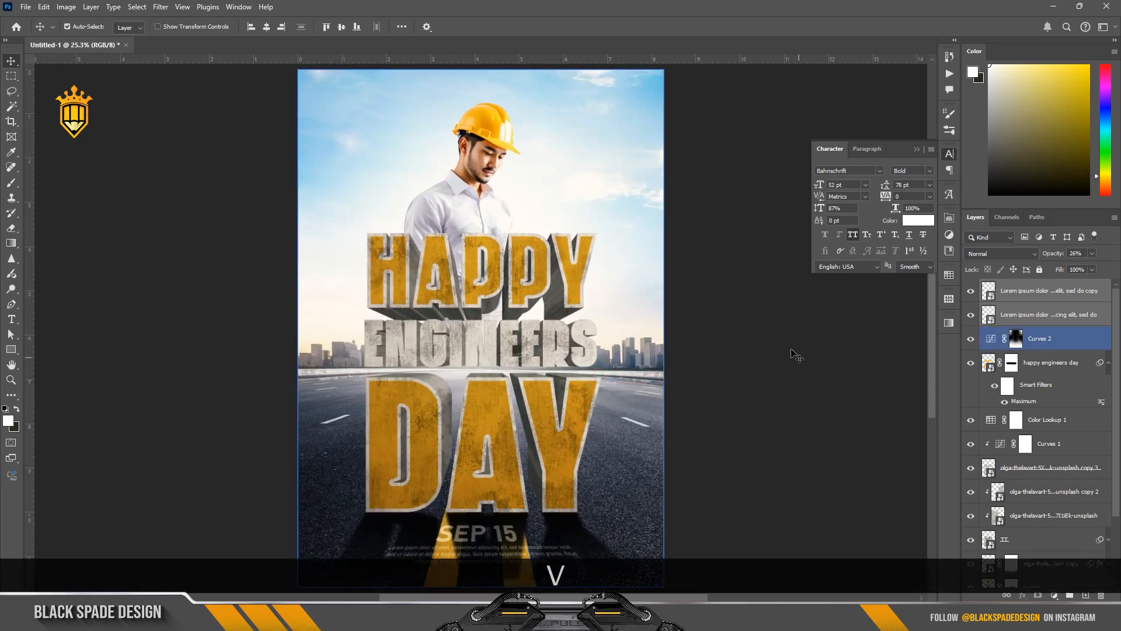
click(916, 150)
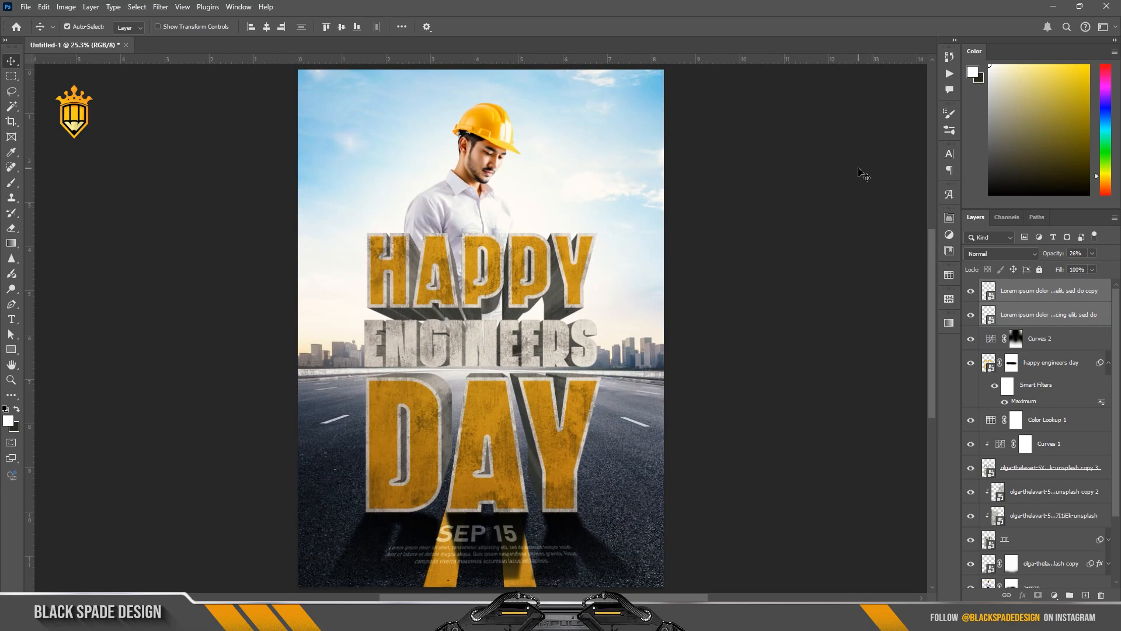